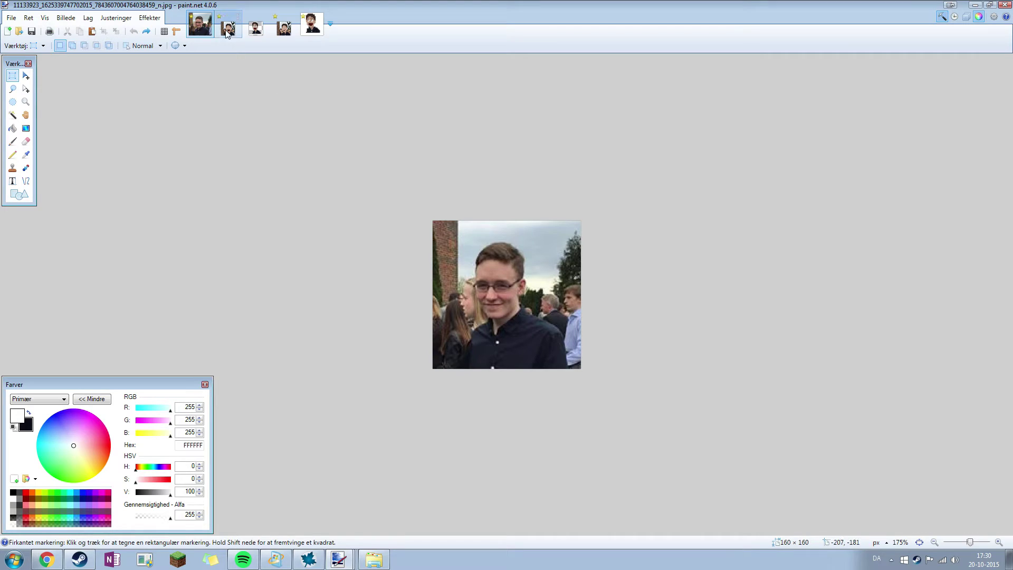
Compare the source photo with the finished pixel art portrait in mig pixelart_stor.png
{"action": "left_click", "coordinate": [228, 24]}
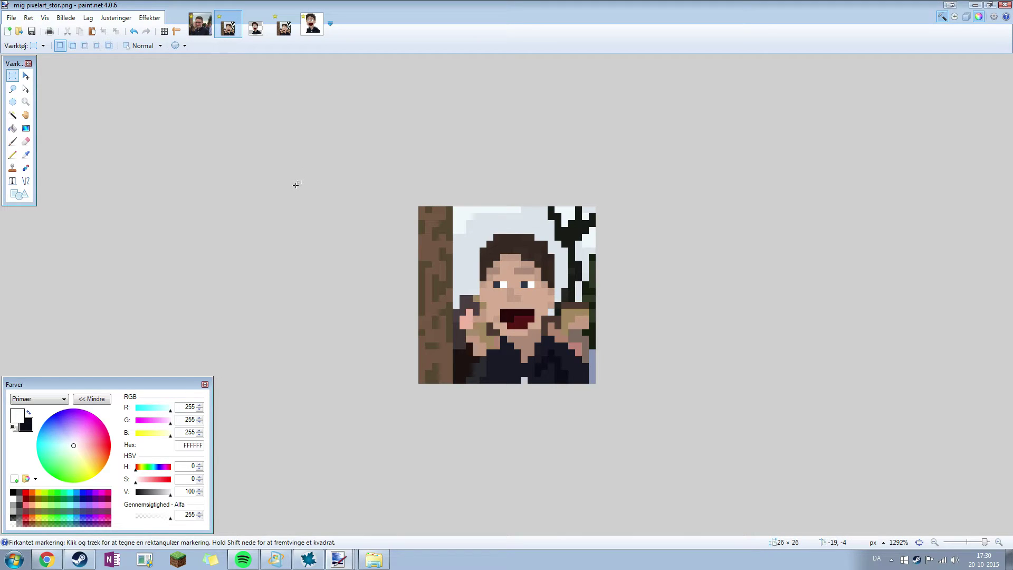
{"action": "scroll", "coordinate": [320, 271], "scroll_direction": "down", "scroll_amount": 5}
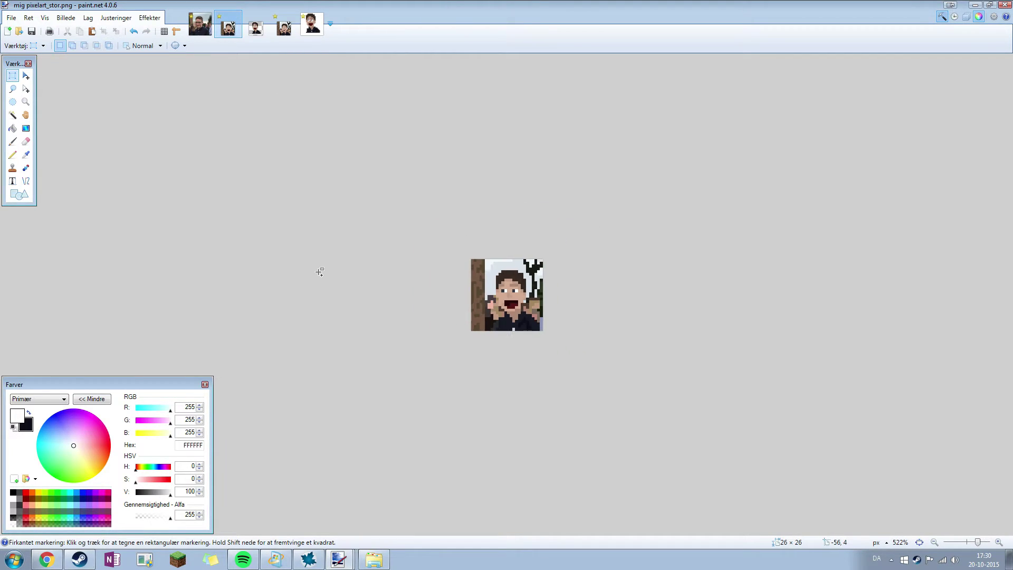
{"action": "left_click", "coordinate": [200, 24]}
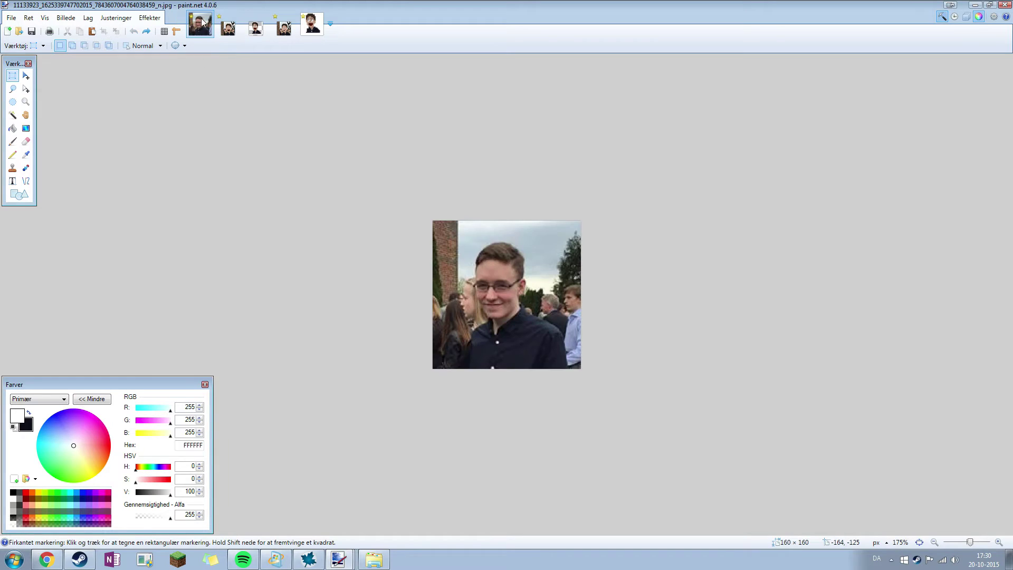
{"action": "left_click", "coordinate": [229, 25]}
{"action": "scroll", "coordinate": [375, 332], "scroll_direction": "up", "scroll_amount": 5}
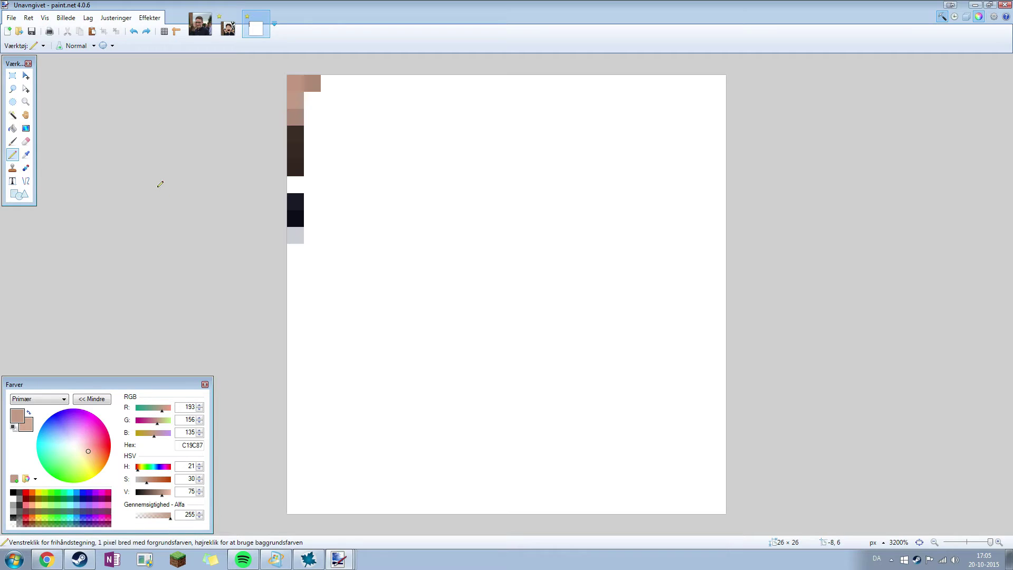
Sample brown hair tones from the portrait photo with the Color Picker
{"action": "left_click", "coordinate": [12, 76]}
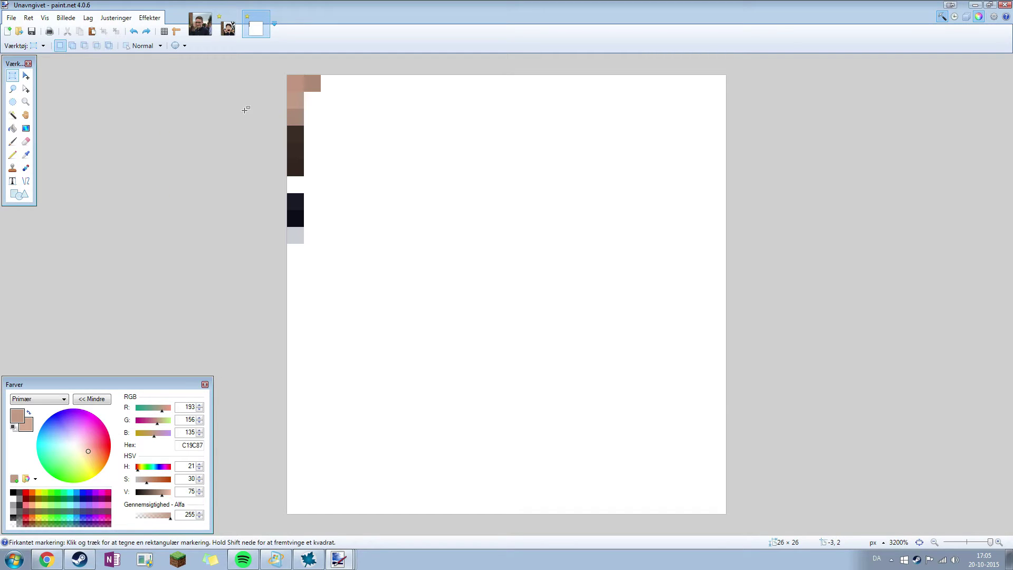
{"action": "left_click", "coordinate": [206, 30]}
{"action": "scroll", "coordinate": [258, 203], "scroll_direction": "down", "scroll_amount": 6, "text": "ctrl"}
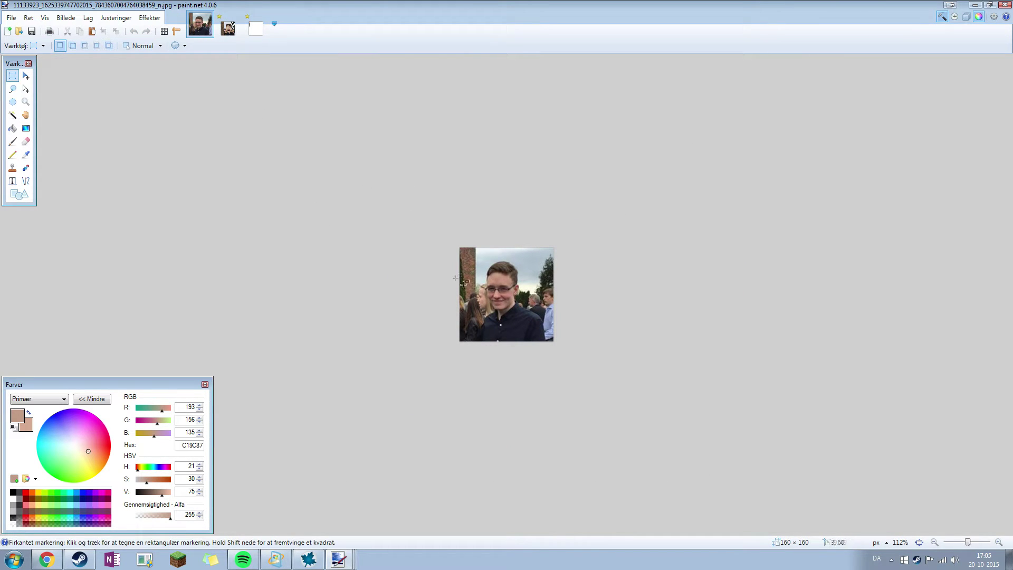
{"action": "scroll", "coordinate": [474, 291], "scroll_direction": "up", "scroll_amount": 2, "text": "ctrl"}
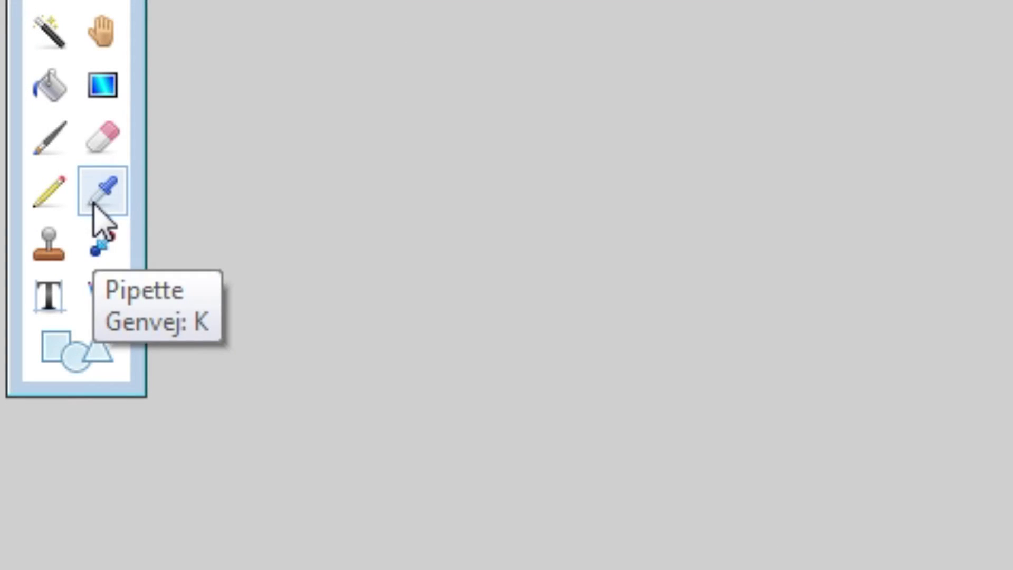
{"action": "left_click", "coordinate": [101, 191]}
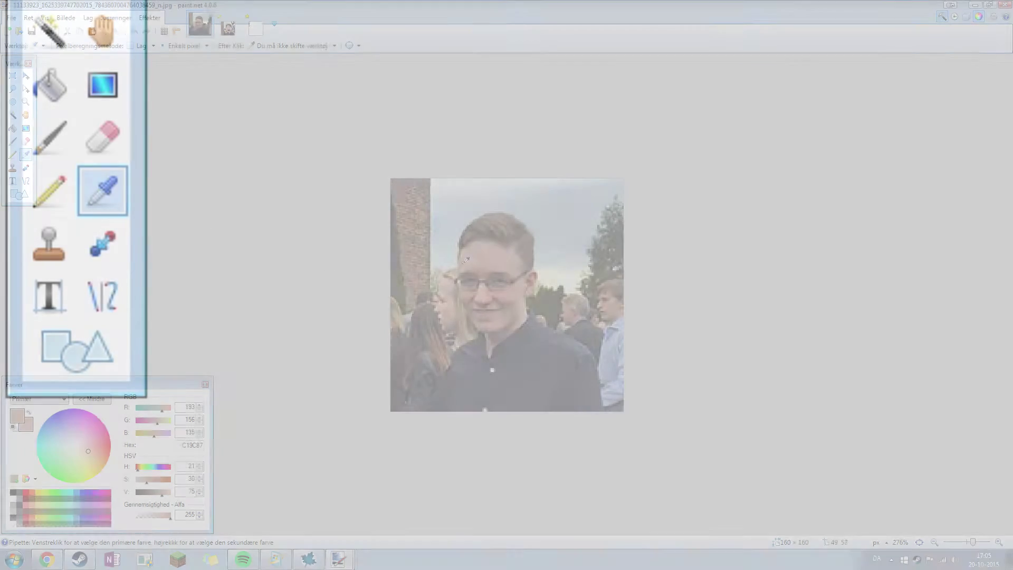
{"action": "left_click", "coordinate": [499, 238]}
{"action": "left_click", "coordinate": [497, 218]}
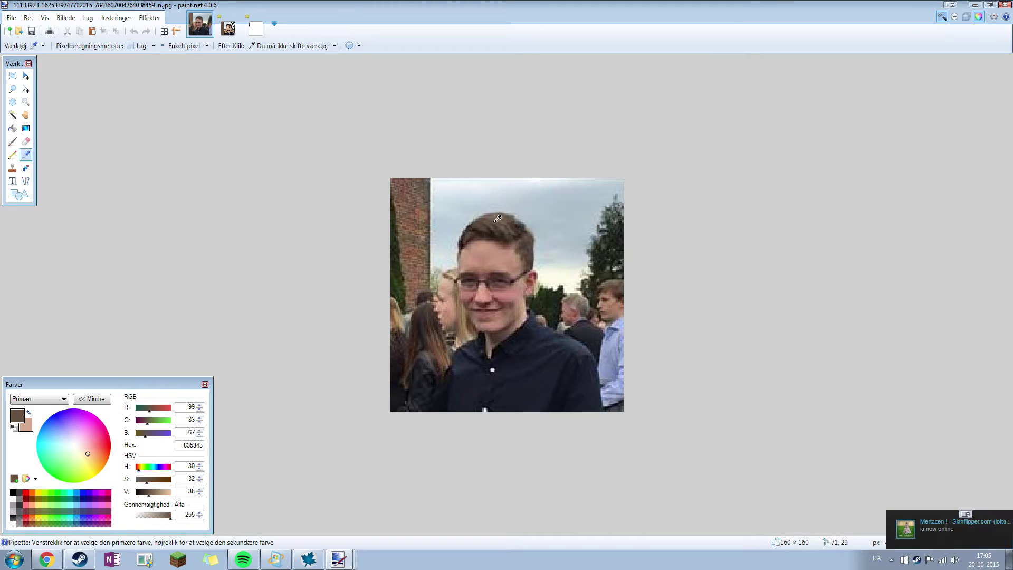
{"action": "left_click", "coordinate": [529, 258]}
{"action": "scroll", "coordinate": [507, 348], "scroll_direction": "up", "scroll_amount": 2, "text": "ctrl"}
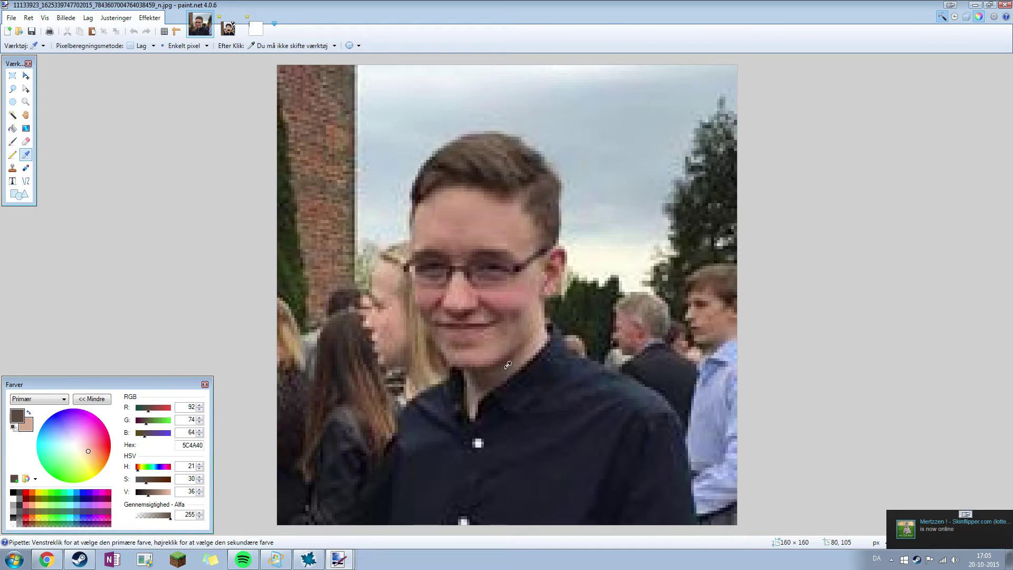
Sample colours from the neck, the glasses area and the forehead, ending with skin tone C0917F as the primary colour
{"action": "left_click", "coordinate": [501, 366]}
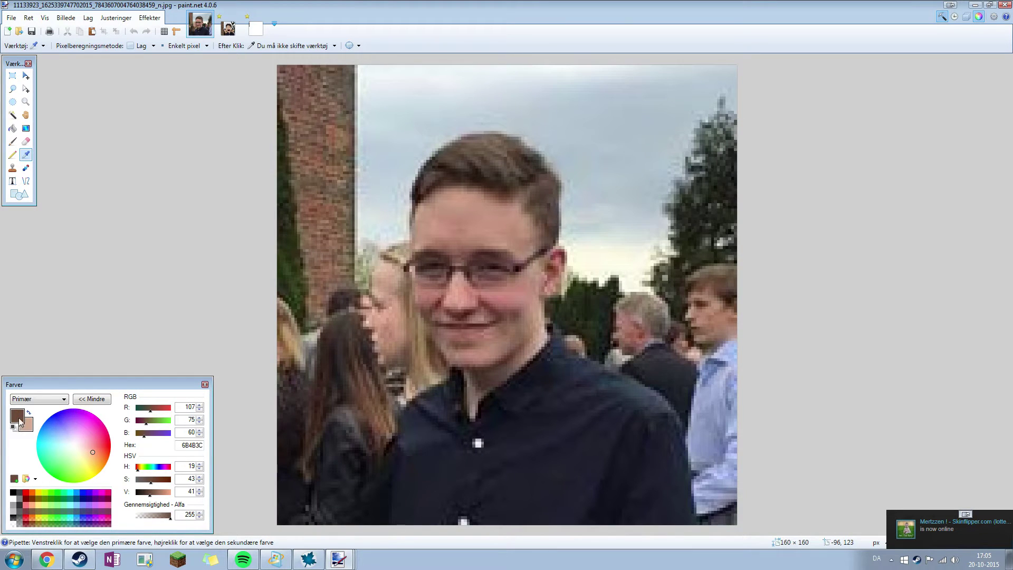
{"action": "left_click_drag", "start_coordinate": [441, 266], "coordinate": [439, 265]}
{"action": "left_click", "coordinate": [440, 265]}
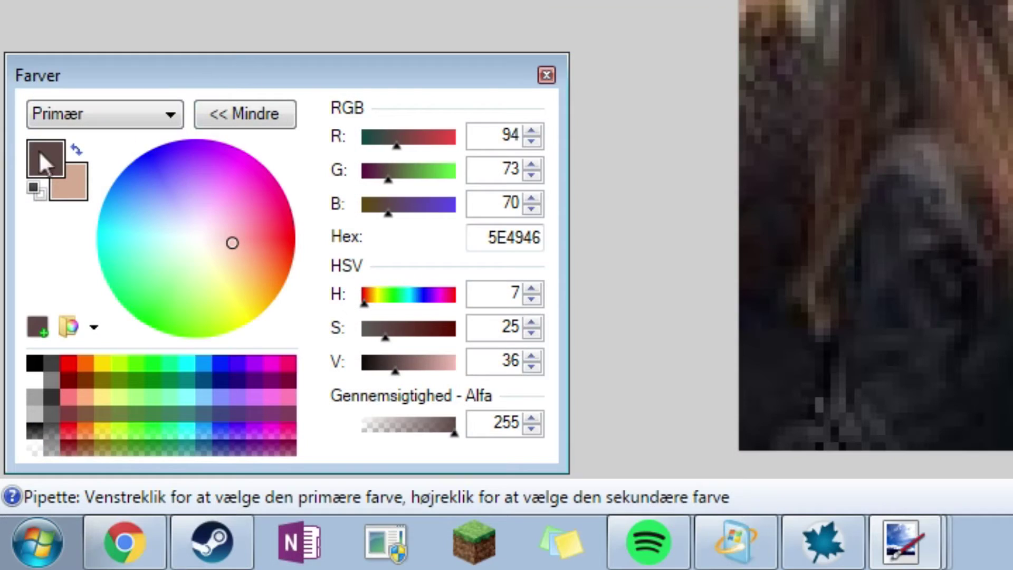
{"action": "left_click", "coordinate": [472, 218]}
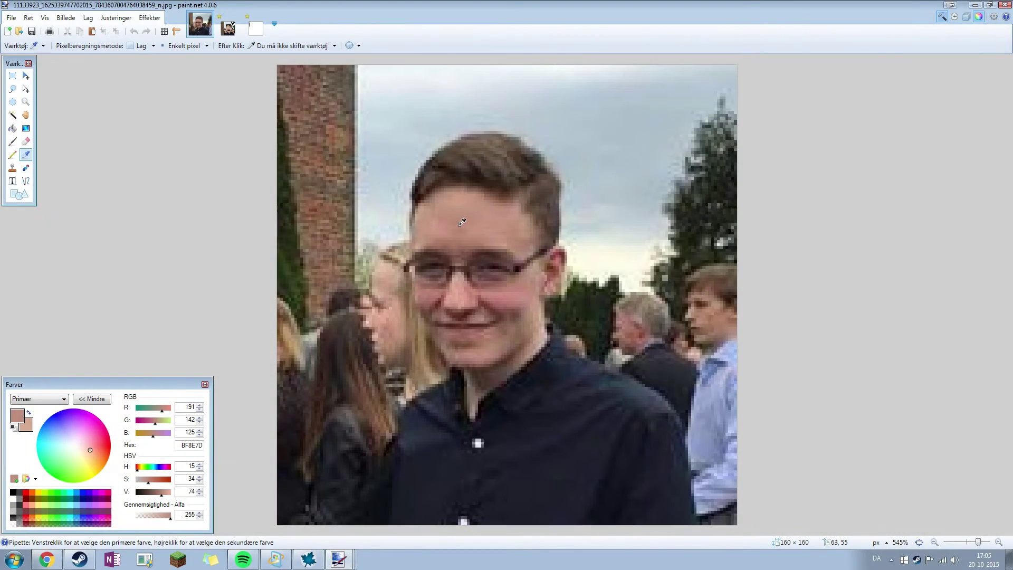
{"action": "left_click", "coordinate": [490, 211]}
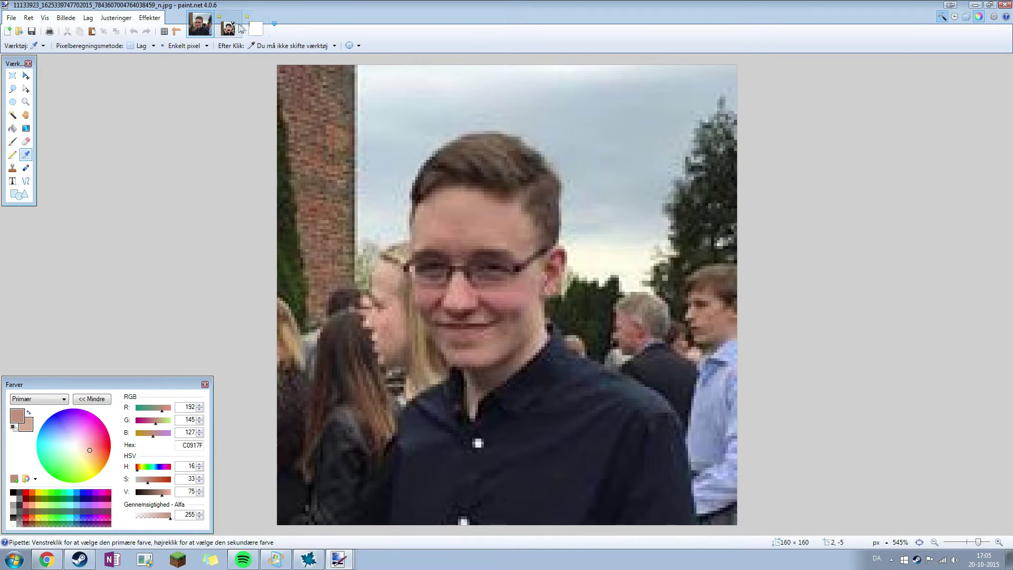
Examine the palette swatches on the untitled canvas, marking the 2 × 3 skin tone block, and compare them with the finished pixel art
{"action": "left_click", "coordinate": [256, 29]}
{"action": "left_click", "coordinate": [302, 79]}
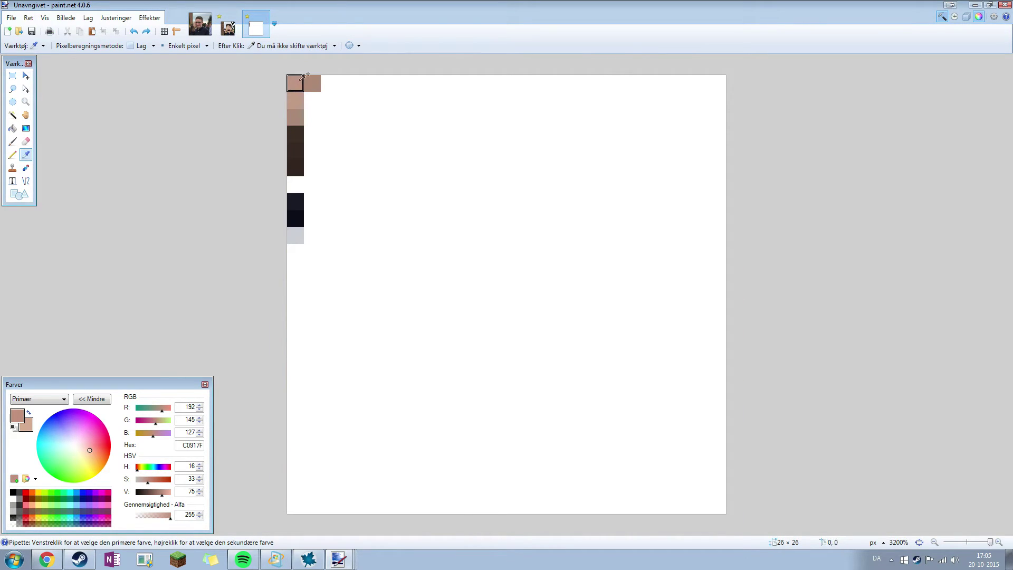
{"action": "left_click", "coordinate": [13, 76]}
{"action": "left_click_drag", "start_coordinate": [337, 260], "coordinate": [316, 89]}
{"action": "left_click", "coordinate": [278, 134]}
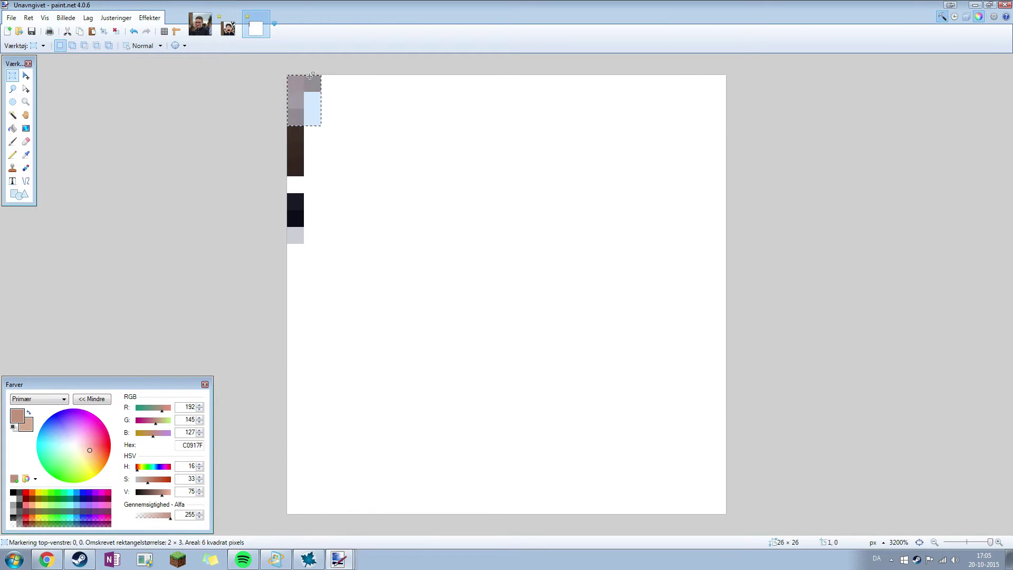
{"action": "left_click", "coordinate": [327, 92]}
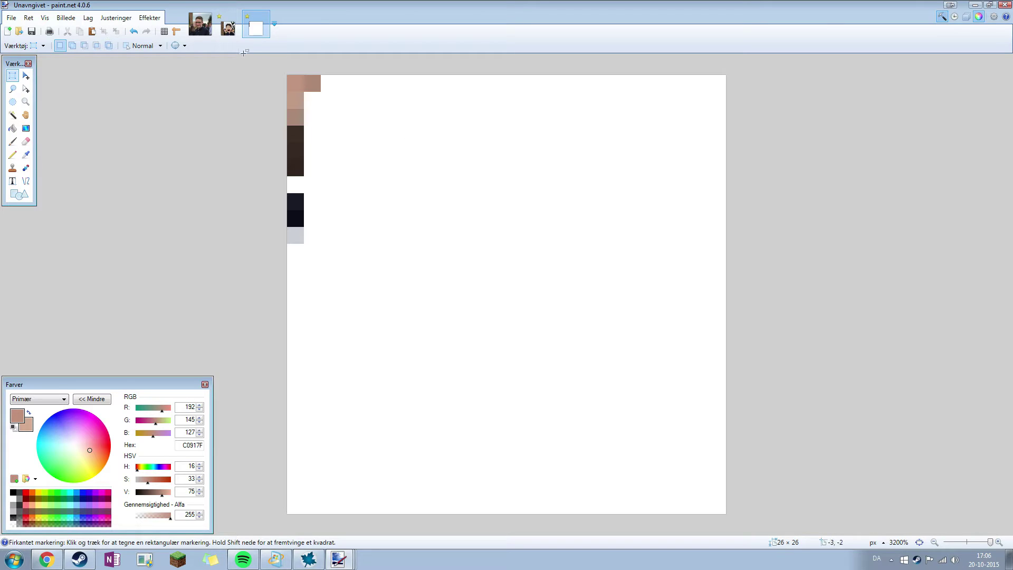
{"action": "left_click", "coordinate": [230, 35]}
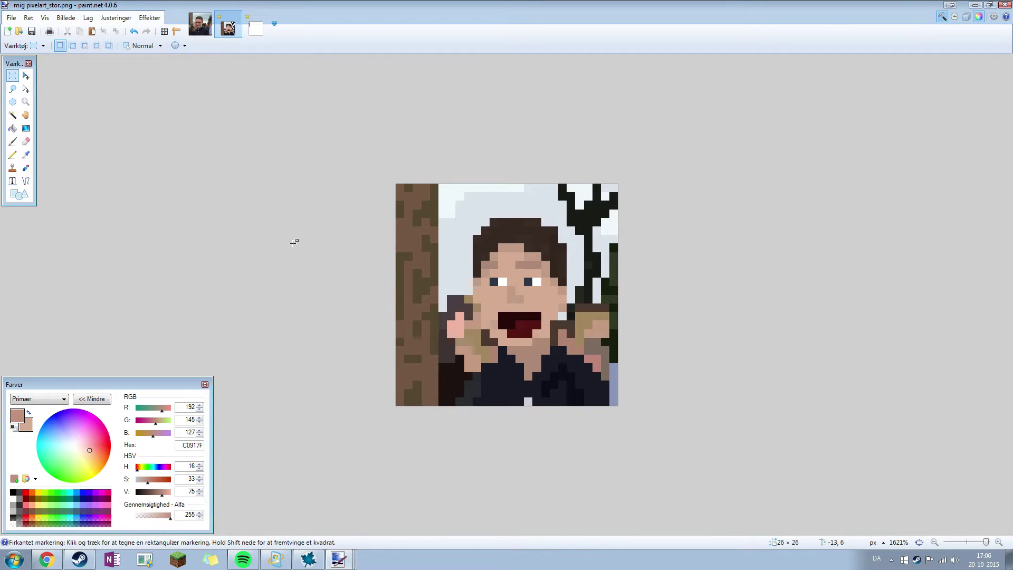
{"action": "left_click", "coordinate": [258, 30]}
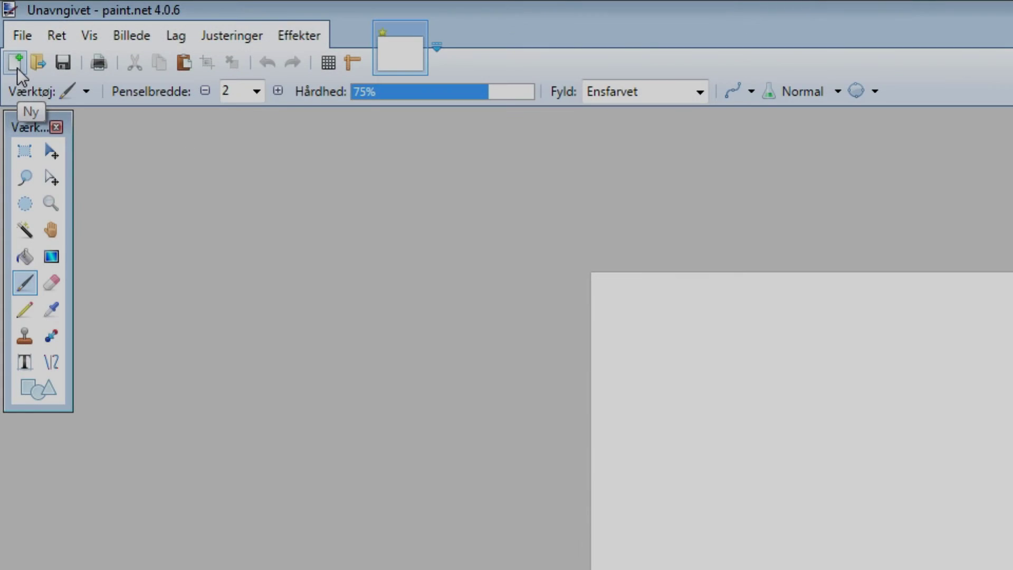
Start a new image and try sizes of 24 × 24 and 32 × 32 pixels
{"action": "left_click", "coordinate": [8, 31]}
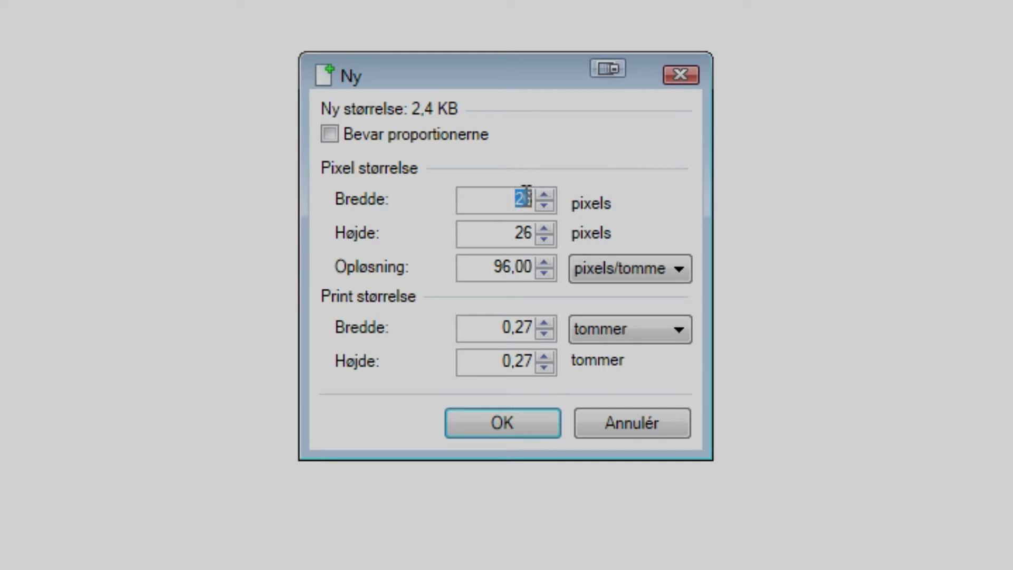
{"action": "left_click", "coordinate": [525, 232]}
{"action": "left_click", "coordinate": [515, 231]}
{"action": "double_click", "coordinate": [520, 199]}
{"action": "type", "text": "24"}
{"action": "double_click", "coordinate": [508, 232]}
{"action": "type", "text": "24"}
{"action": "double_click", "coordinate": [511, 254]}
{"action": "type", "text": "32"}
{"action": "double_click", "coordinate": [512, 265]}
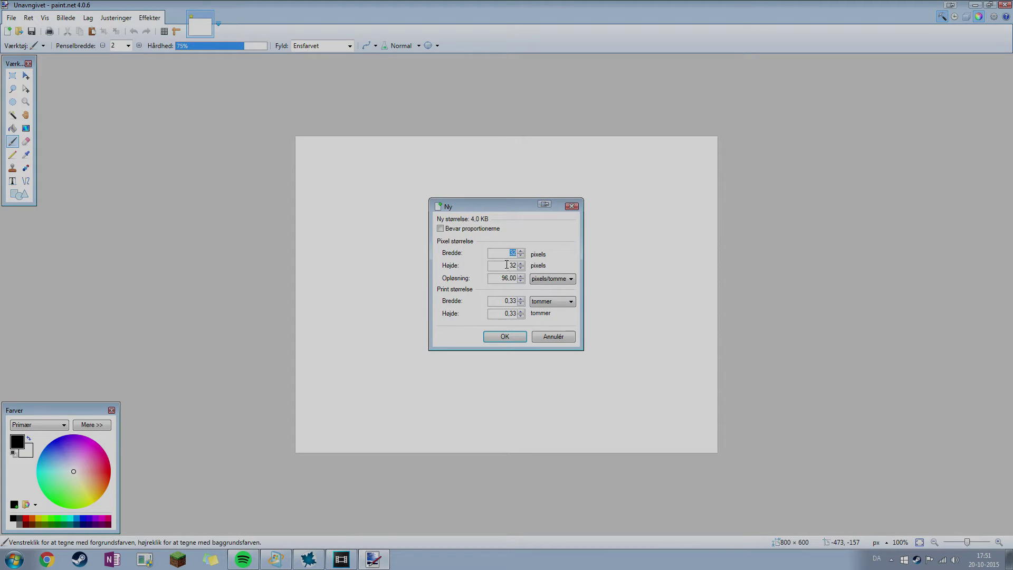
Create the new image with a width and height of 26 pixels
{"action": "type", "text": "26"}
{"action": "double_click", "coordinate": [507, 265]}
{"action": "type", "text": "26"}
{"action": "left_click", "coordinate": [519, 338]}
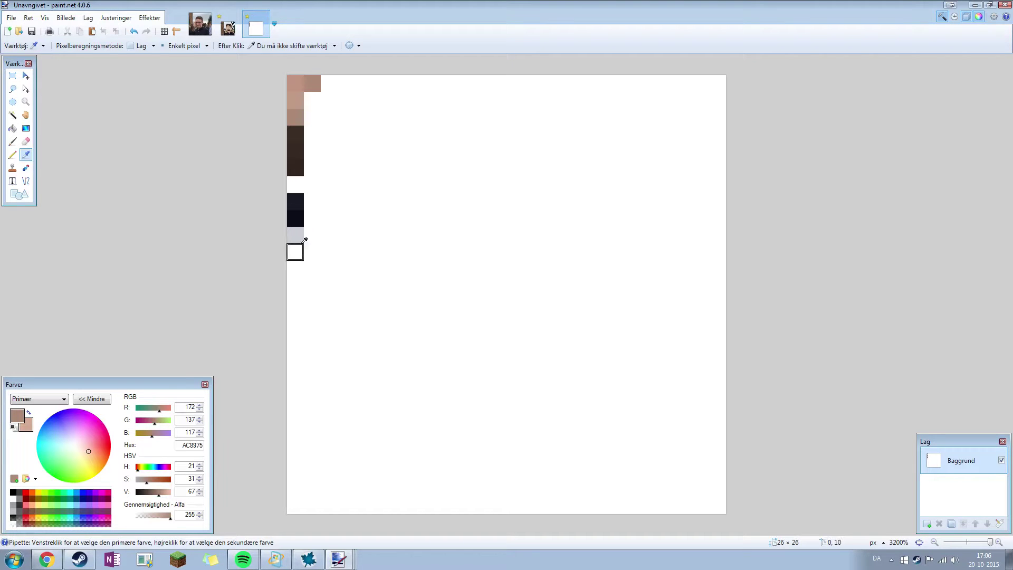
Draw the first stepped neck pixels near the middle of the palette canvas with the Pencil in skin tone AC8975, following the finished pixel art
{"action": "left_click", "coordinate": [14, 156]}
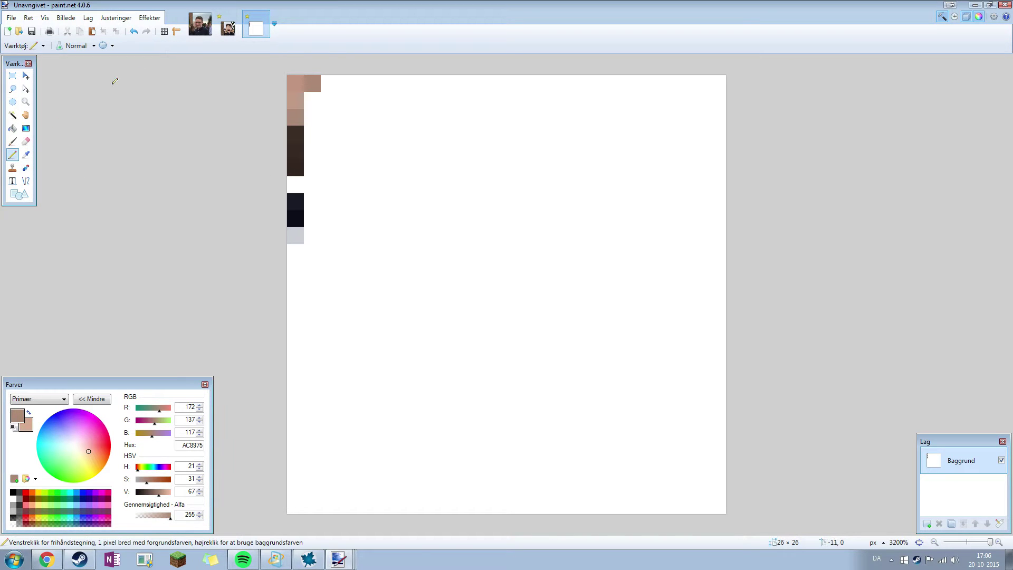
{"action": "left_click", "coordinate": [228, 24]}
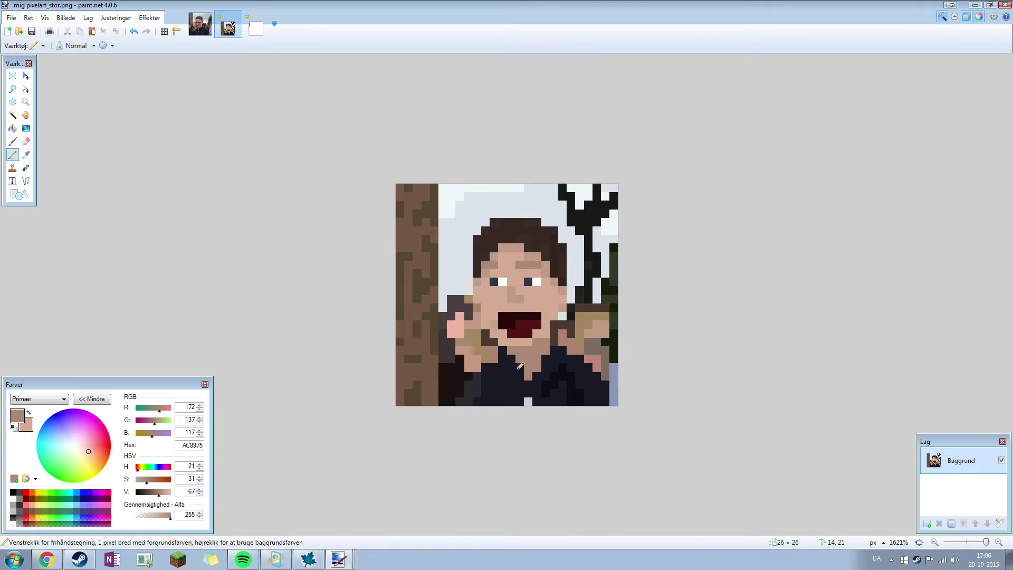
{"action": "left_click", "coordinate": [257, 28]}
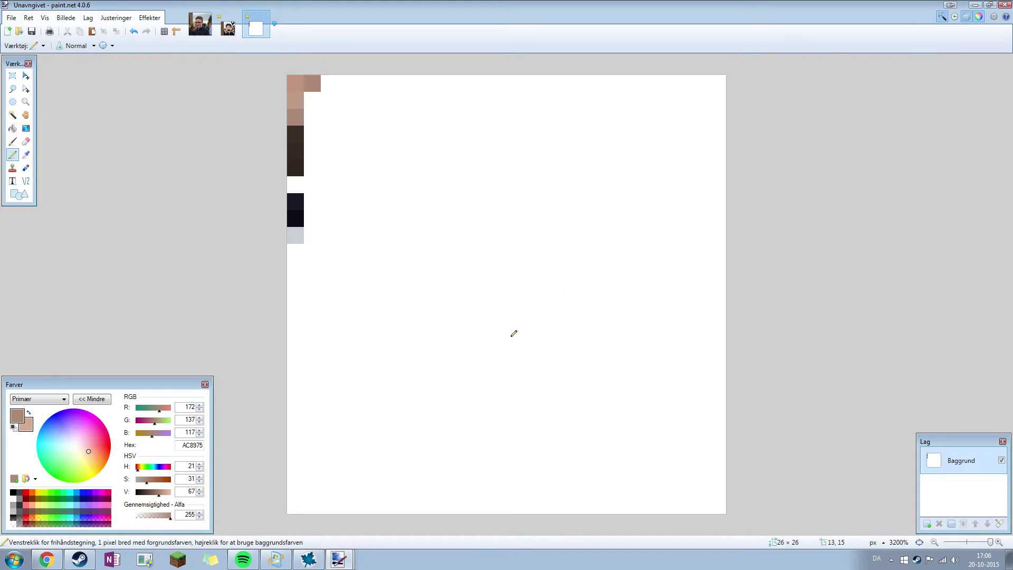
{"action": "left_click_drag", "start_coordinate": [460, 329], "coordinate": [485, 320]}
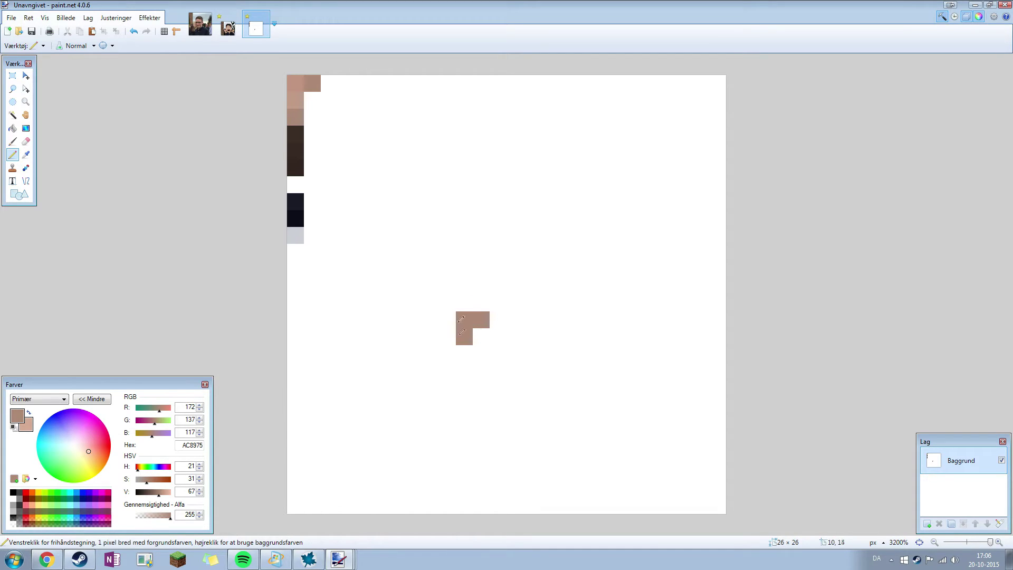
{"action": "left_click", "coordinate": [485, 303]}
Study the neck in the finished pixel art and extend the neck's stepped edge upward by two pixels on the palette canvas
{"action": "left_click", "coordinate": [230, 27]}
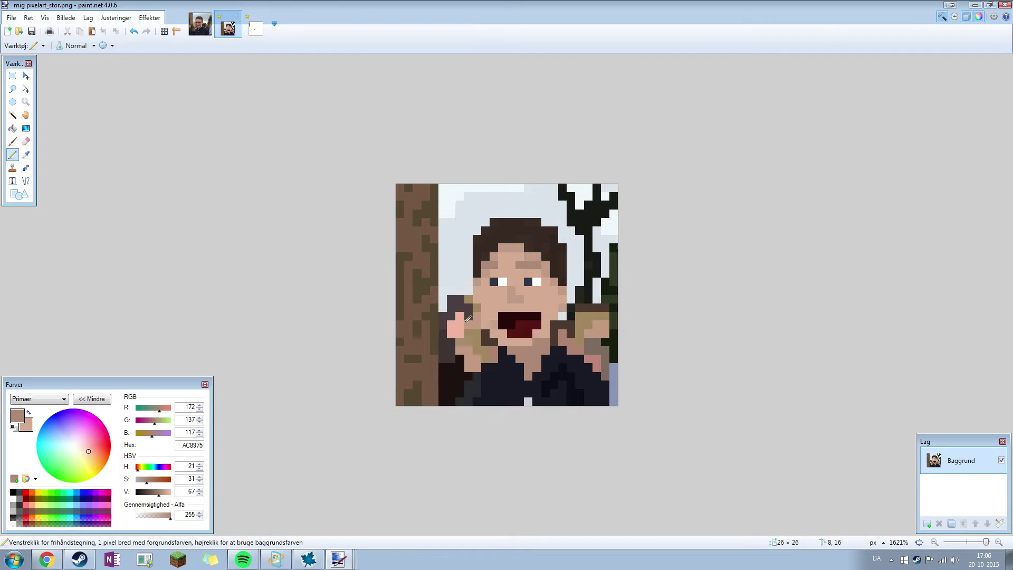
{"action": "scroll", "coordinate": [527, 351], "scroll_direction": "up", "scroll_amount": 2}
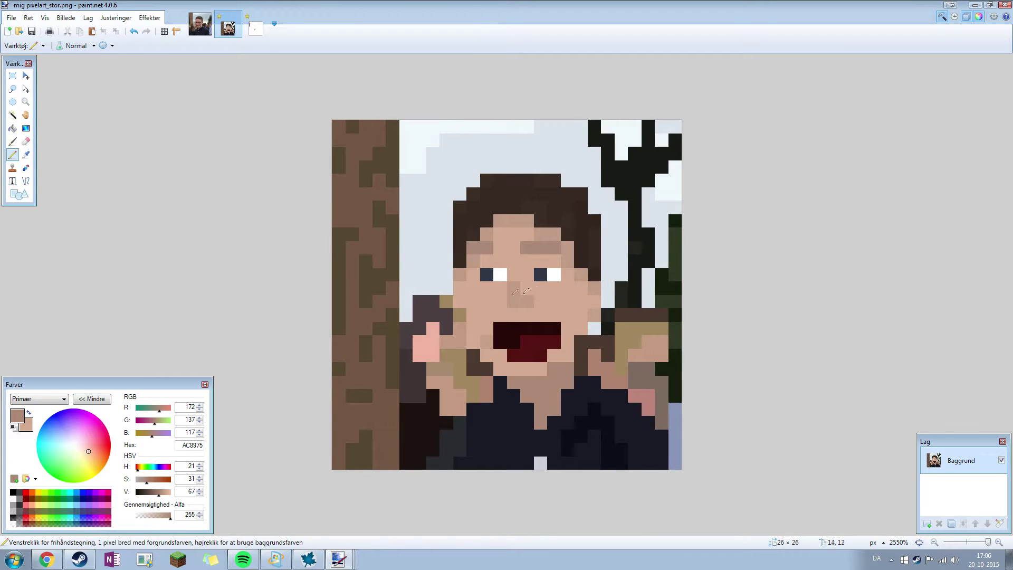
{"action": "scroll", "coordinate": [526, 291], "scroll_direction": "down", "scroll_amount": 7}
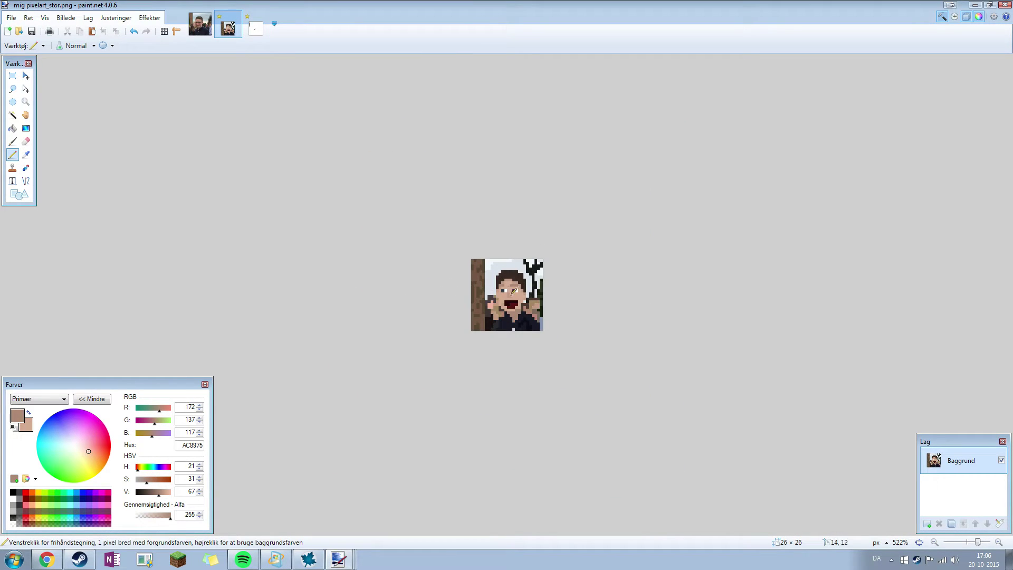
{"action": "scroll", "coordinate": [512, 332], "scroll_direction": "up", "scroll_amount": 4}
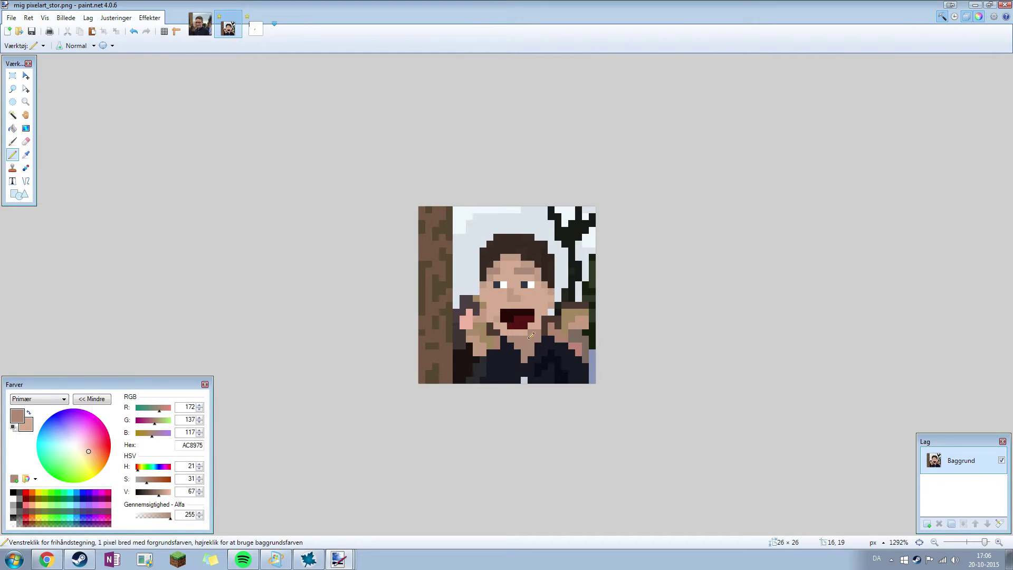
{"action": "scroll", "coordinate": [531, 336], "scroll_direction": "up", "scroll_amount": 2}
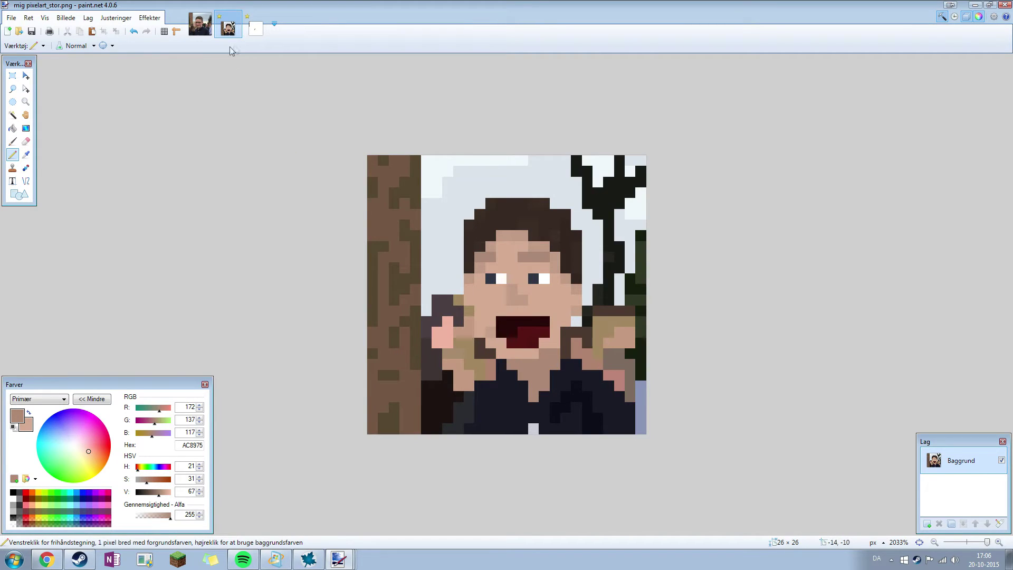
{"action": "left_click", "coordinate": [255, 29]}
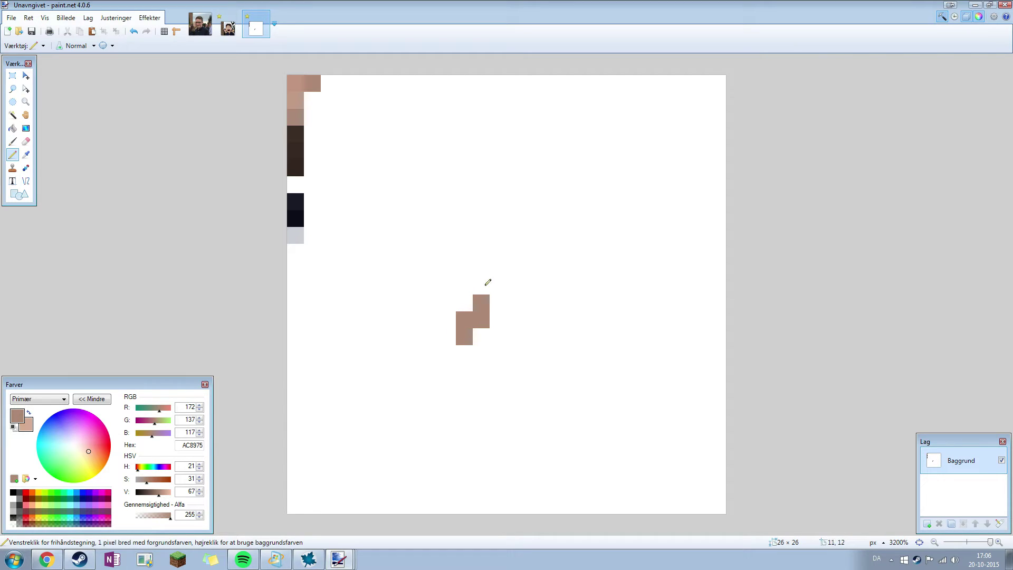
{"action": "left_click_drag", "start_coordinate": [493, 285], "coordinate": [494, 262]}
{"action": "mouse_move", "coordinate": [483, 203]}
{"action": "left_mouse_down"}
{"action": "mouse_move", "coordinate": [300, 288]}
{"action": "mouse_move", "coordinate": [308, 268]}
{"action": "mouse_move", "coordinate": [333, 316]}
{"action": "mouse_move", "coordinate": [295, 303]}
{"action": "left_mouse_up"}
{"action": "left_click", "coordinate": [312, 303]}
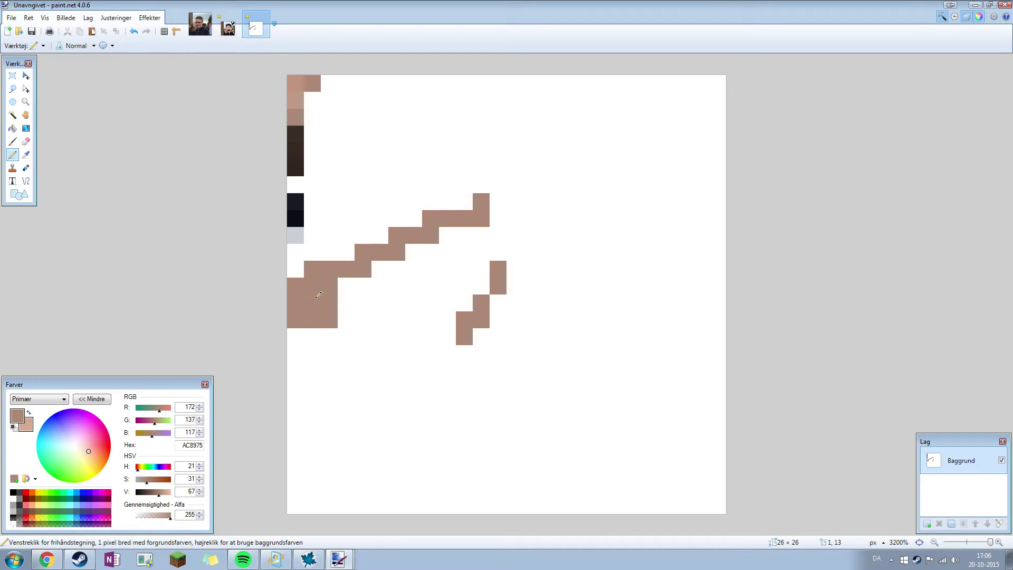
{"action": "key", "text": "ctrl+z"}
{"action": "key", "text": "ctrl+z"}
{"action": "key", "text": "ctrl+z"}
Hide the layers window and fill the rest of the neck shape beside the stepped edge with skin tone AC8975
{"action": "key", "text": "F7"}
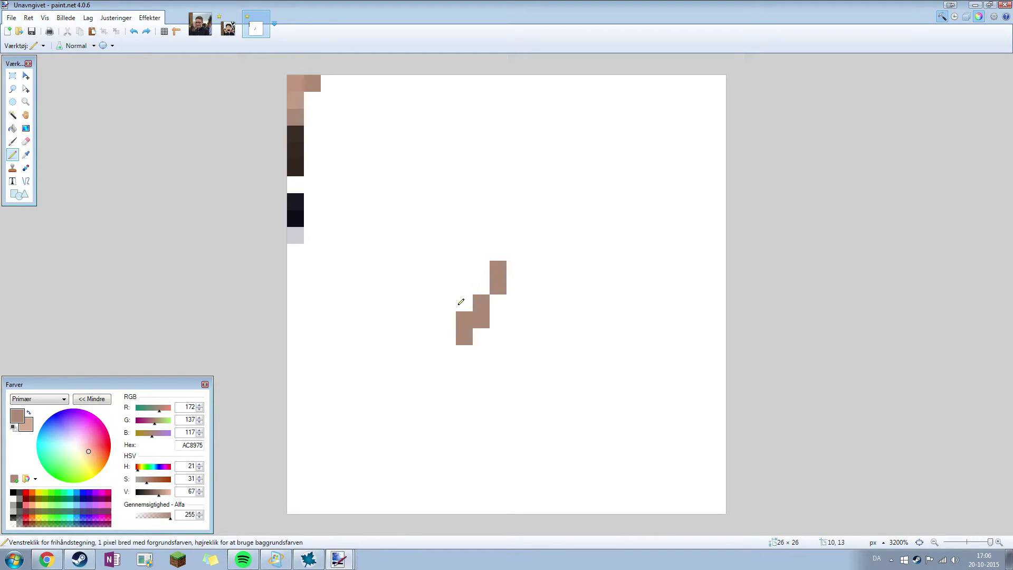
{"action": "mouse_move", "coordinate": [464, 302]}
{"action": "left_mouse_down"}
{"action": "mouse_move", "coordinate": [447, 283]}
{"action": "mouse_move", "coordinate": [429, 284]}
{"action": "mouse_move", "coordinate": [488, 291]}
{"action": "left_mouse_up"}
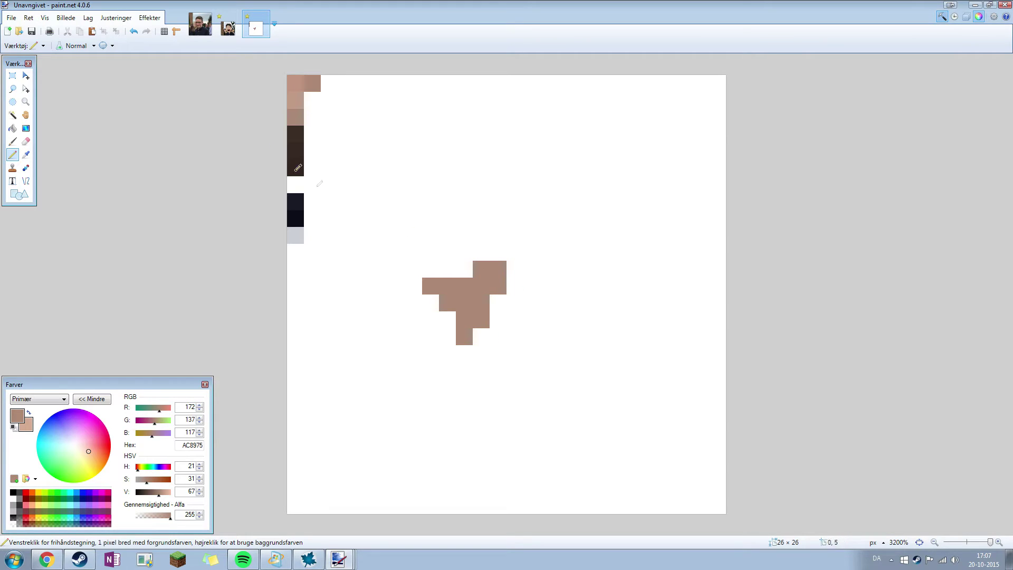
Check the face and neck in the finished pixel art and sample skin tone C19C87 from the palette canvas
{"action": "left_click", "coordinate": [228, 27]}
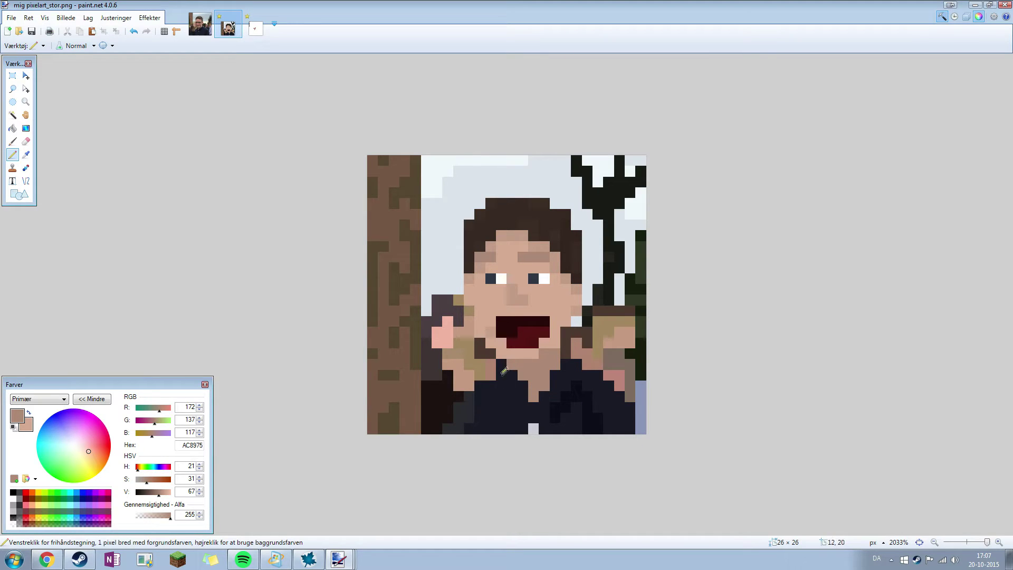
{"action": "key", "text": "ctrl+Tab"}
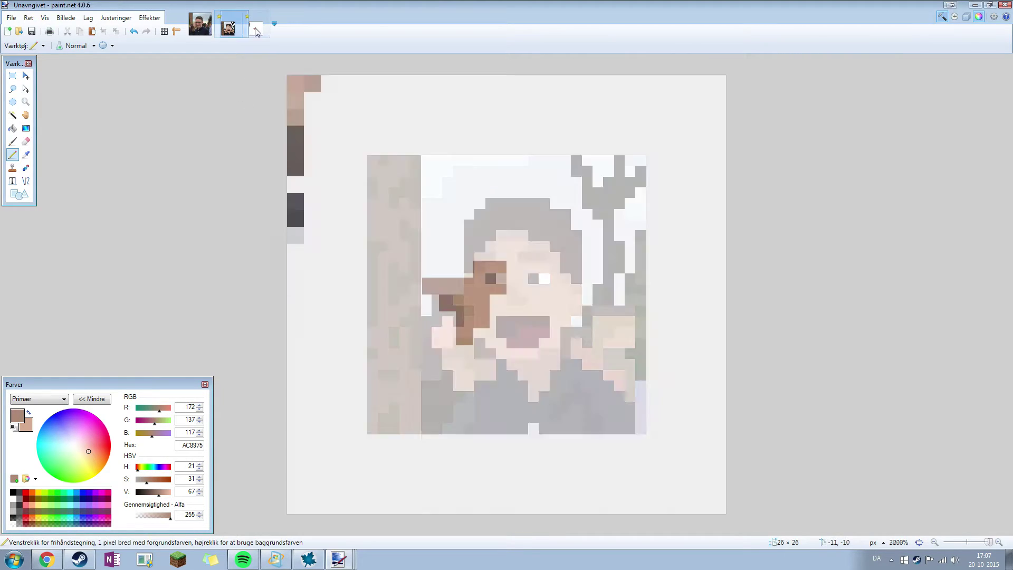
{"action": "left_click", "coordinate": [25, 154]}
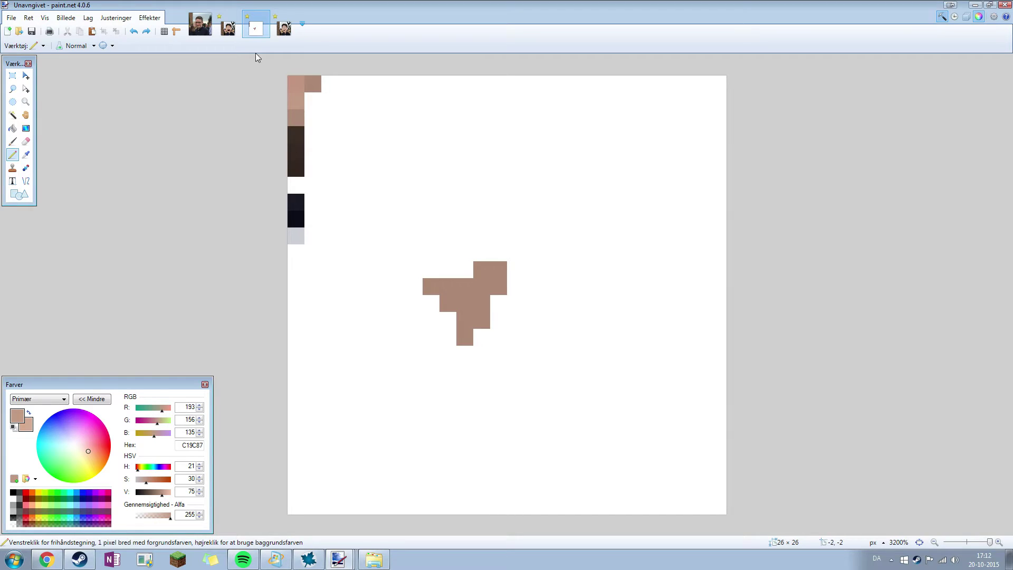
Show the layers window and compare the closed-mouth portrait with the open-mouth finished pixel art at a small zoom
{"action": "left_click", "coordinate": [283, 27]}
{"action": "left_click", "coordinate": [966, 16]}
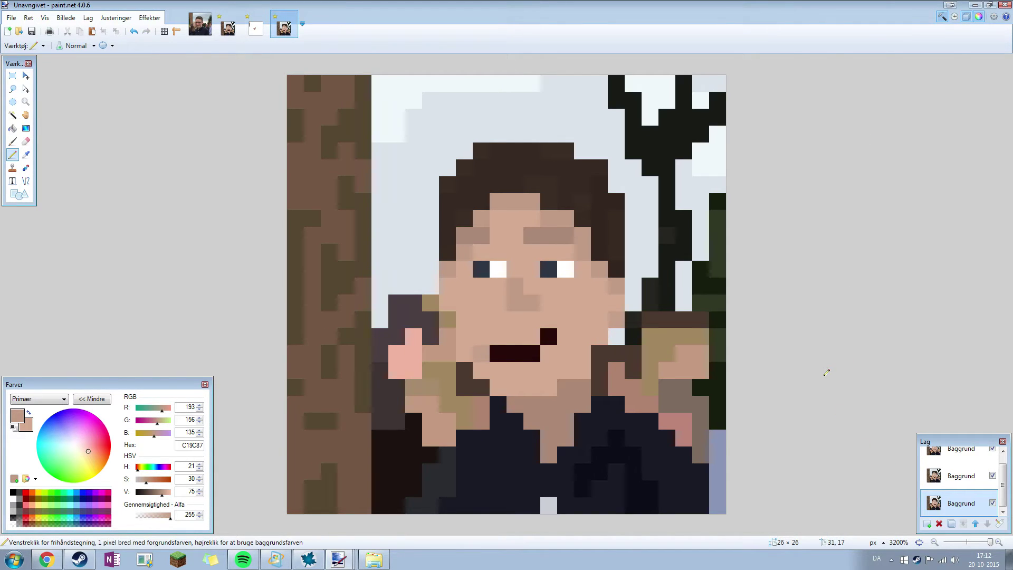
{"action": "scroll", "coordinate": [517, 346], "scroll_direction": "down", "scroll_amount": 4}
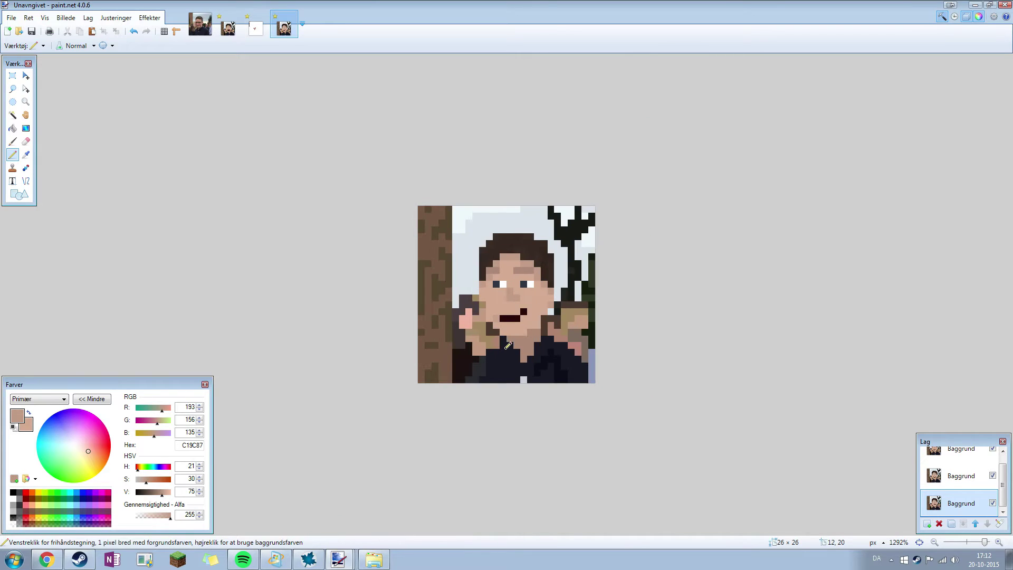
{"action": "left_click", "coordinate": [228, 25]}
{"action": "scroll", "coordinate": [319, 244], "scroll_direction": "down", "scroll_amount": 5}
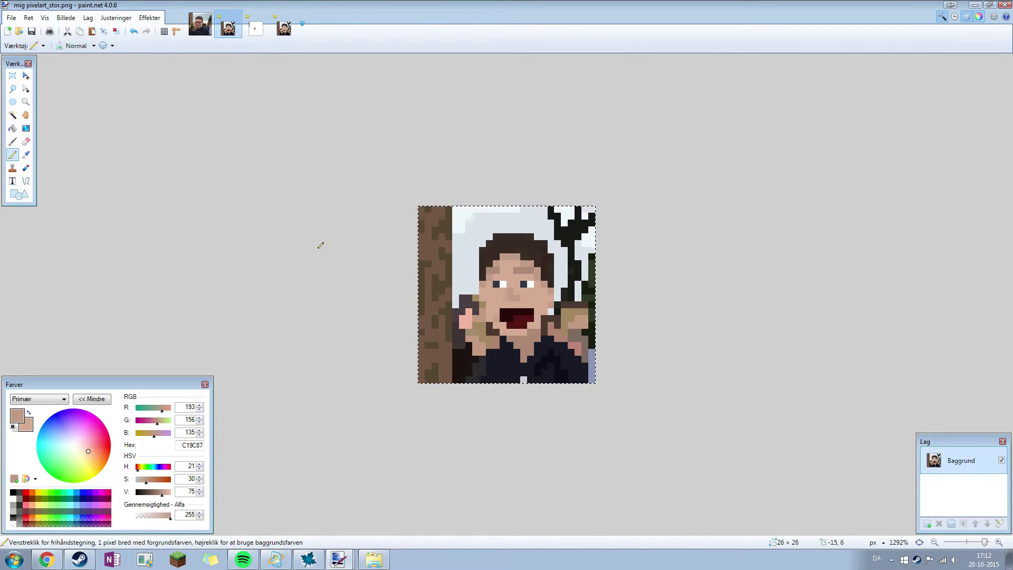
{"action": "scroll", "coordinate": [314, 256], "scroll_direction": "up", "scroll_amount": 5}
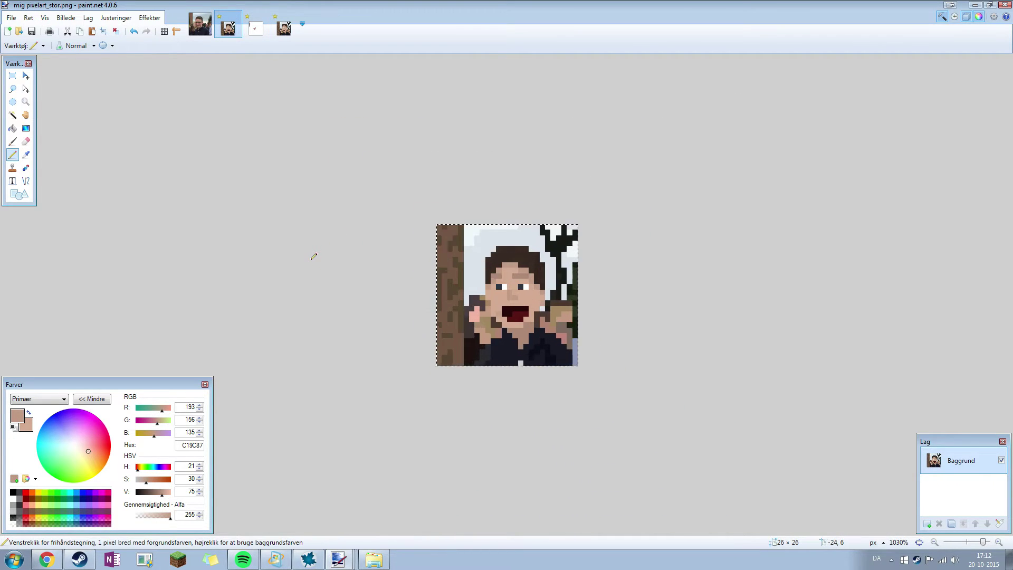
{"action": "left_click", "coordinate": [285, 29]}
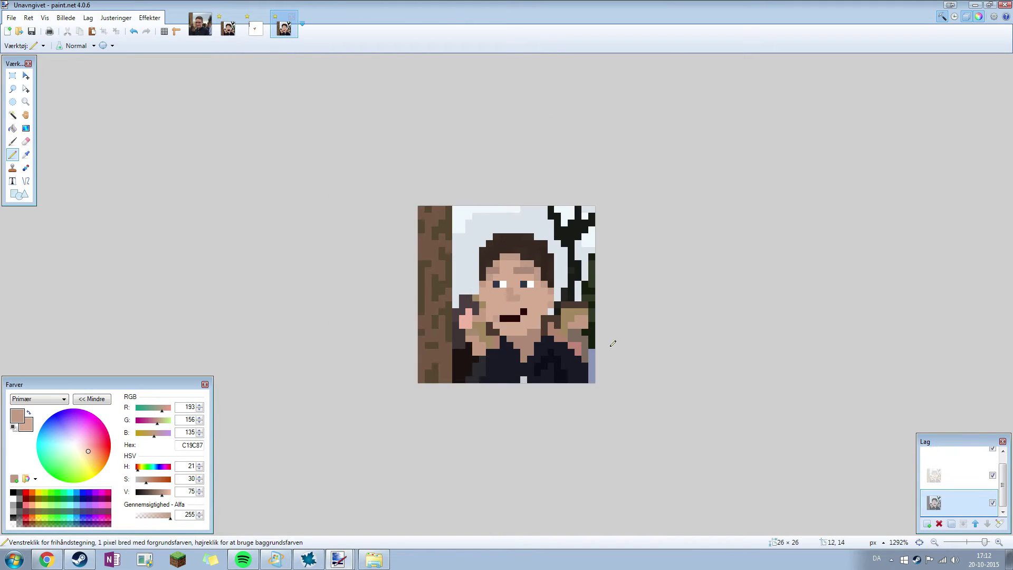
{"action": "scroll", "coordinate": [649, 364], "scroll_direction": "down", "scroll_amount": 1}
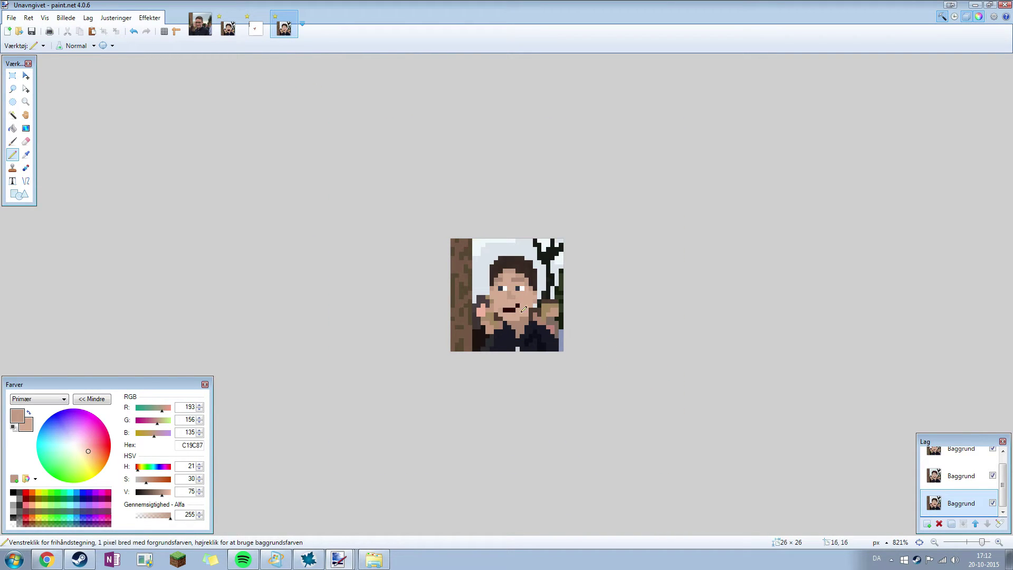
{"action": "scroll", "coordinate": [1003, 475], "scroll_direction": "up", "scroll_amount": 2}
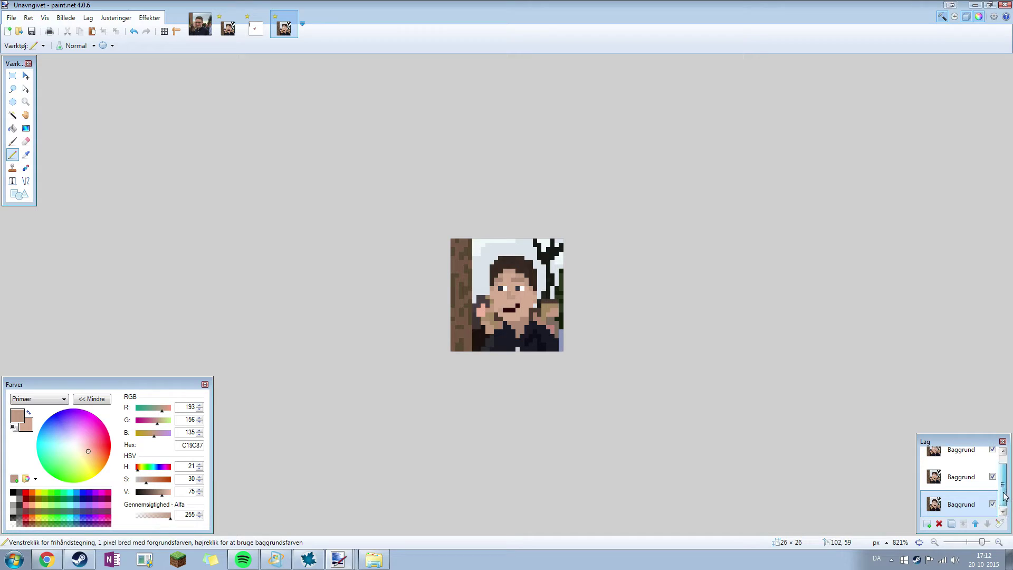
Toggle the visibility of the upper two layers to compare the three mouth versions, leaving all layers visible
{"action": "left_click", "coordinate": [960, 464]}
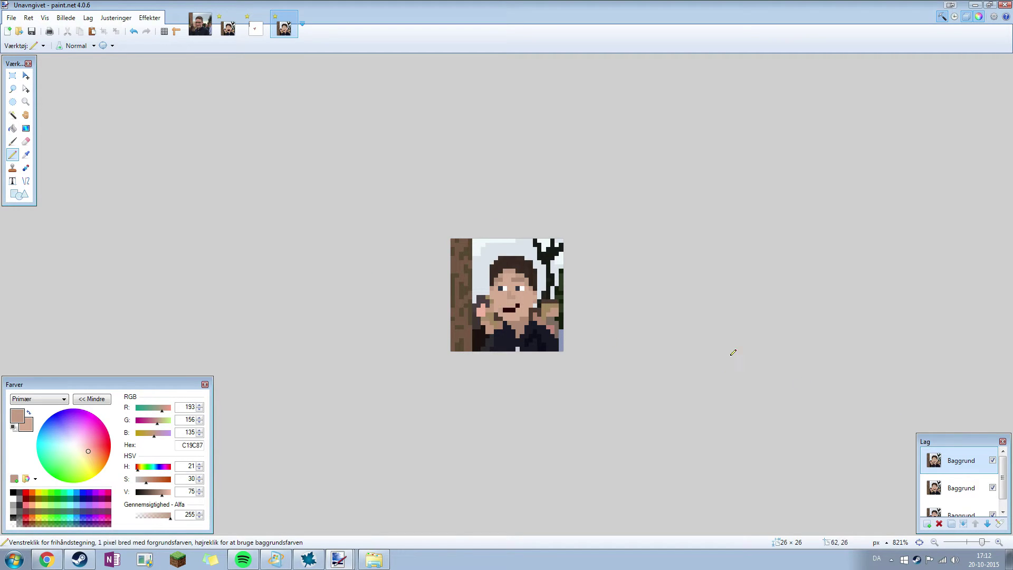
{"action": "left_click", "coordinate": [993, 460]}
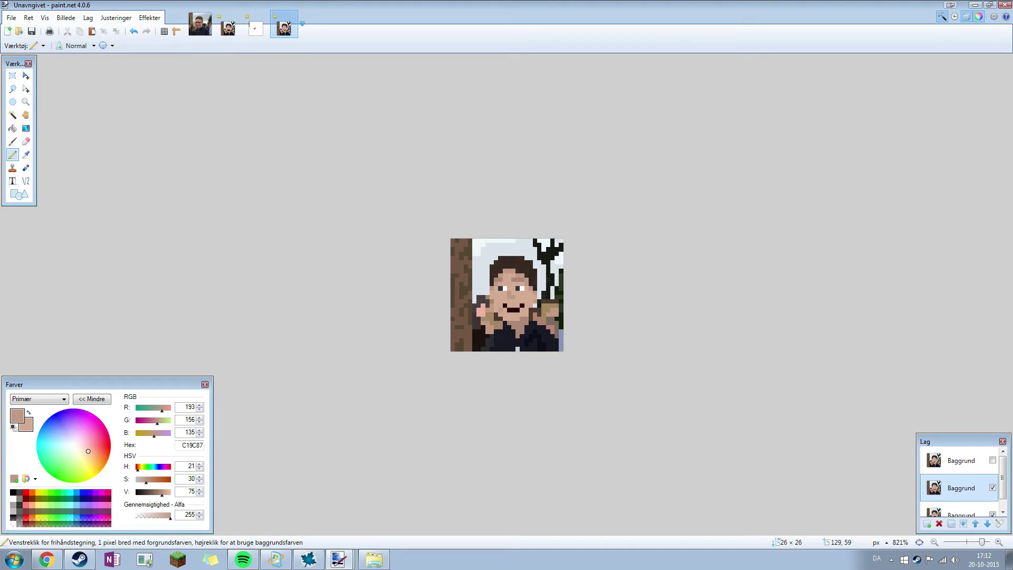
{"action": "left_click_drag", "start_coordinate": [1005, 492], "coordinate": [1005, 506]}
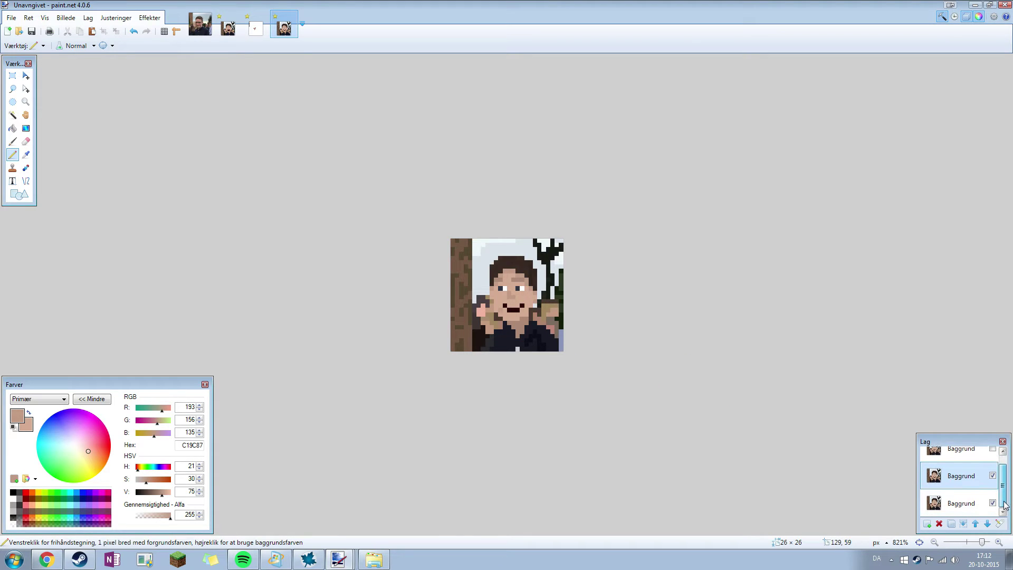
{"action": "left_click", "coordinate": [993, 476]}
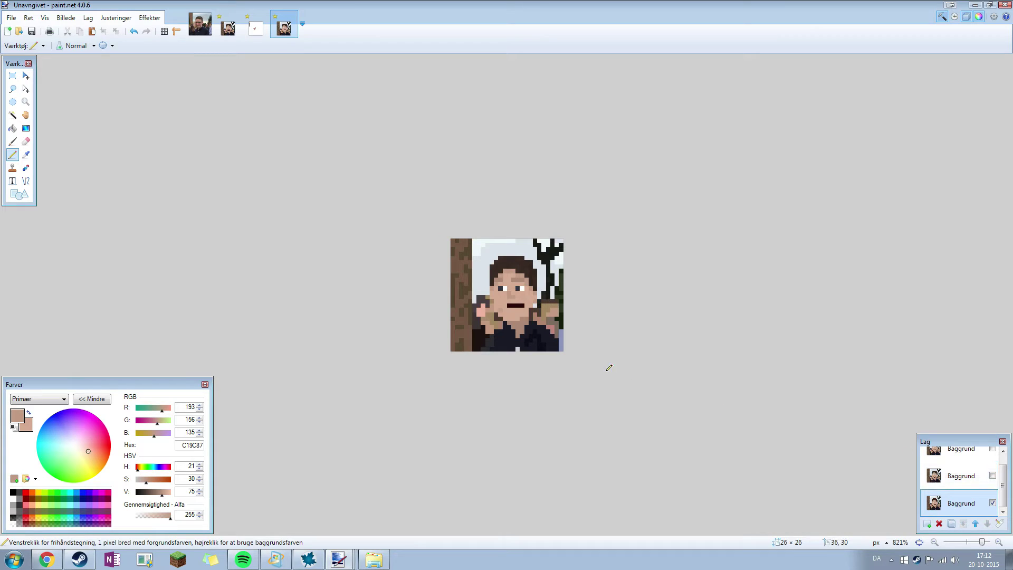
{"action": "scroll", "coordinate": [549, 347], "scroll_direction": "up", "scroll_amount": 5}
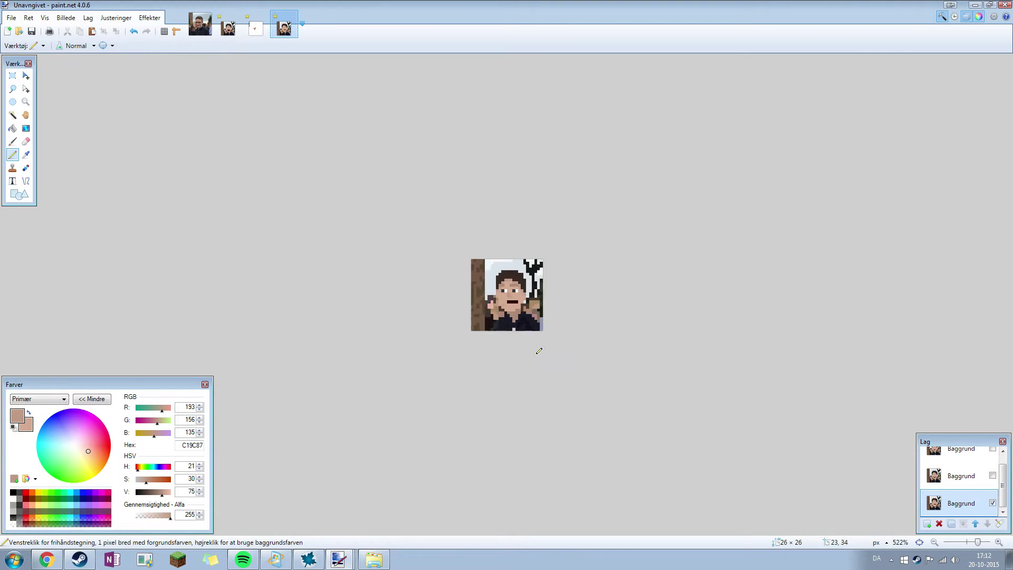
{"action": "scroll", "coordinate": [551, 352], "scroll_direction": "down", "scroll_amount": 2}
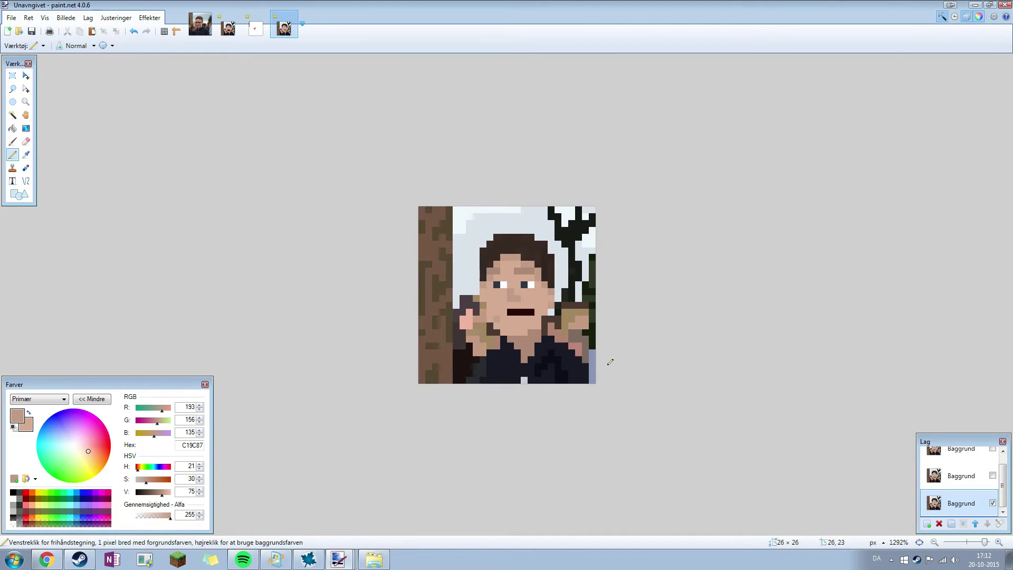
{"action": "left_click", "coordinate": [993, 476]}
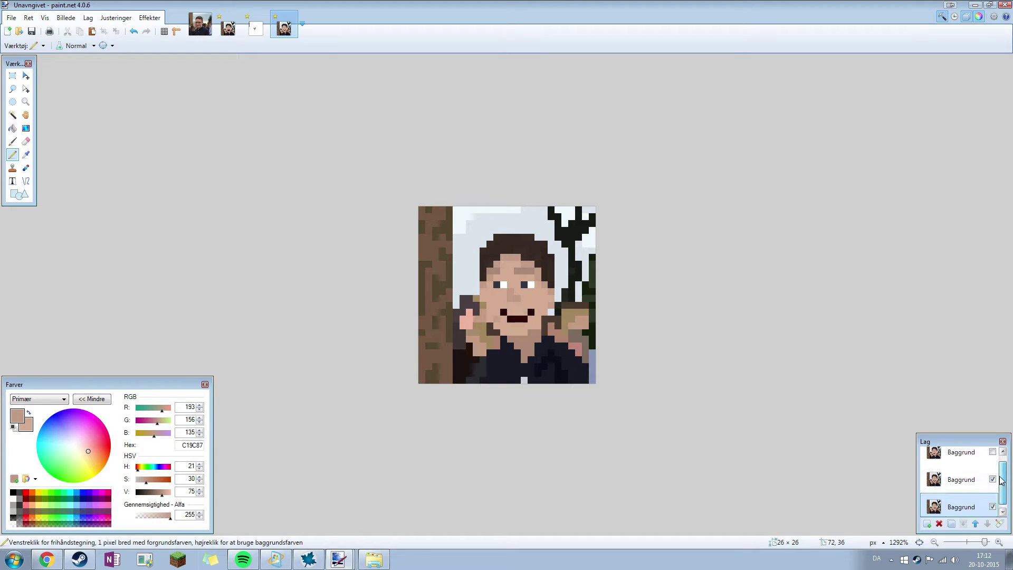
{"action": "left_click", "coordinate": [992, 449]}
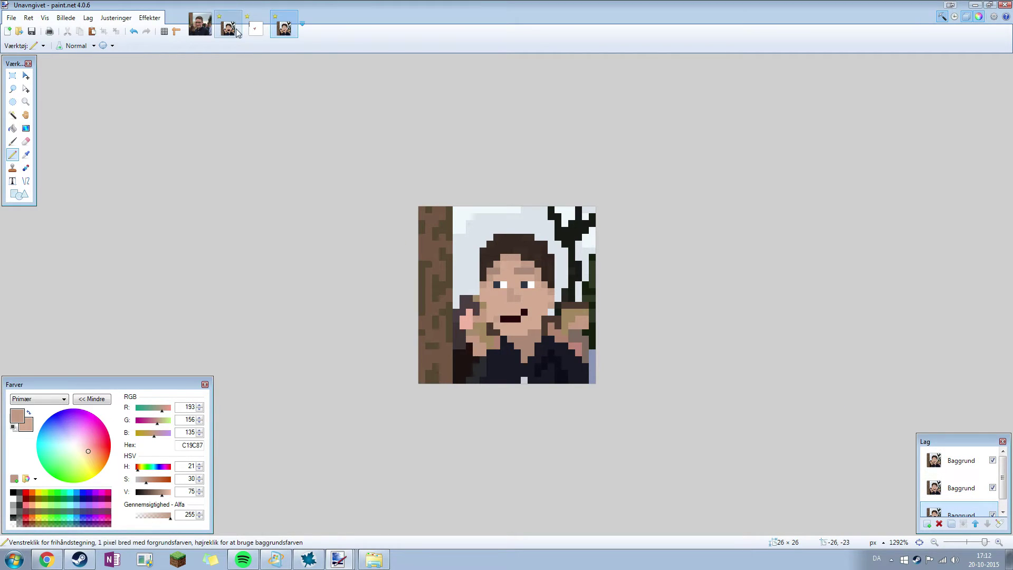
Sample the mouth's darkest colour as primary and the red 561513 as secondary from the finished open-mouth pixel art
{"action": "left_click", "coordinate": [236, 33]}
{"action": "left_click", "coordinate": [25, 154]}
{"action": "scroll", "coordinate": [482, 340], "scroll_direction": "up", "scroll_amount": 1}
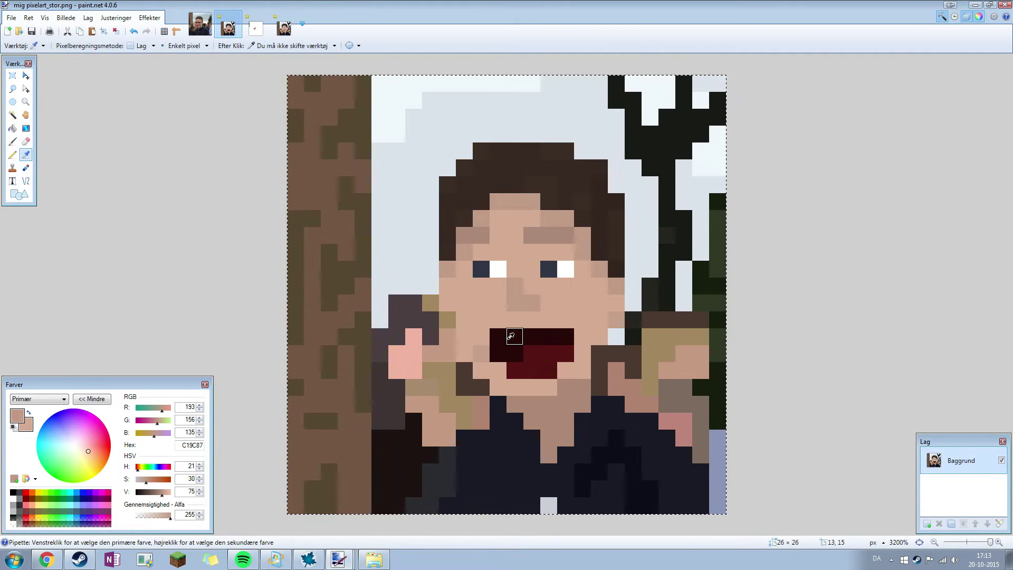
{"action": "left_click", "coordinate": [511, 336]}
{"action": "right_click", "coordinate": [529, 352]}
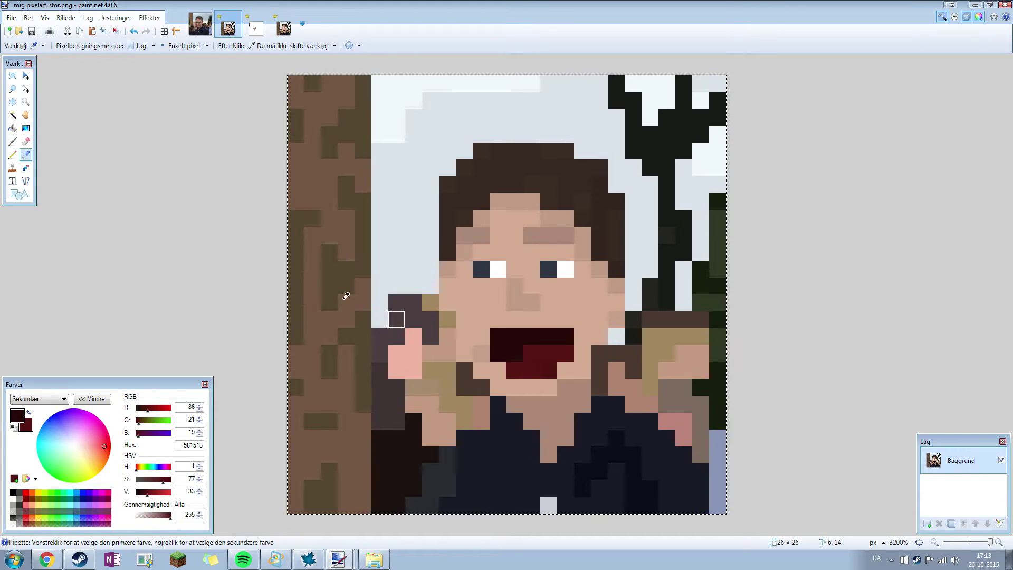
Sample skin tone C19C87 from the palette canvas as the primary colour for the Pencil and hide the layers window
{"action": "left_click", "coordinate": [13, 155]}
{"action": "left_click", "coordinate": [255, 29]}
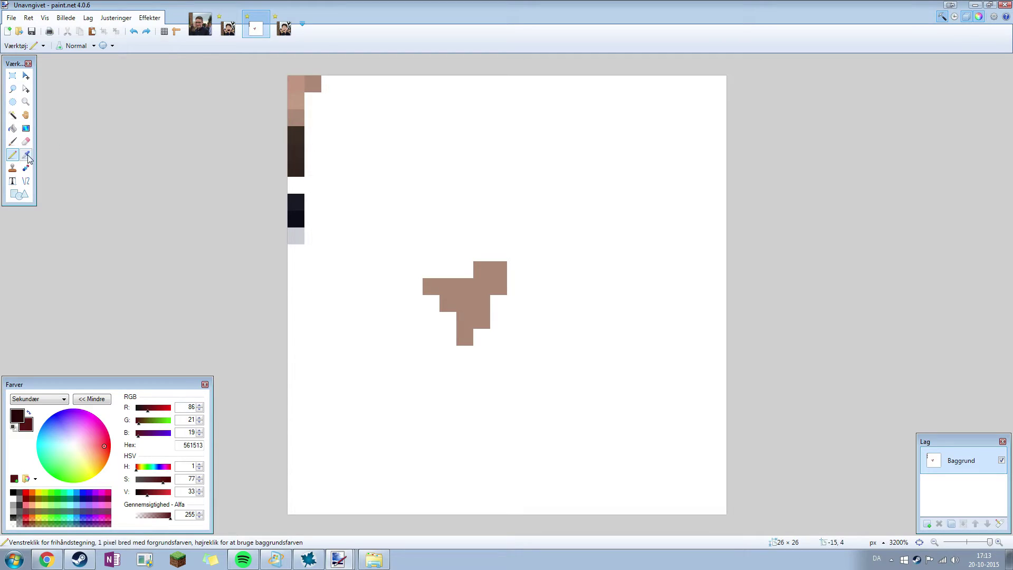
{"action": "left_click", "coordinate": [27, 155]}
{"action": "left_click", "coordinate": [296, 101]}
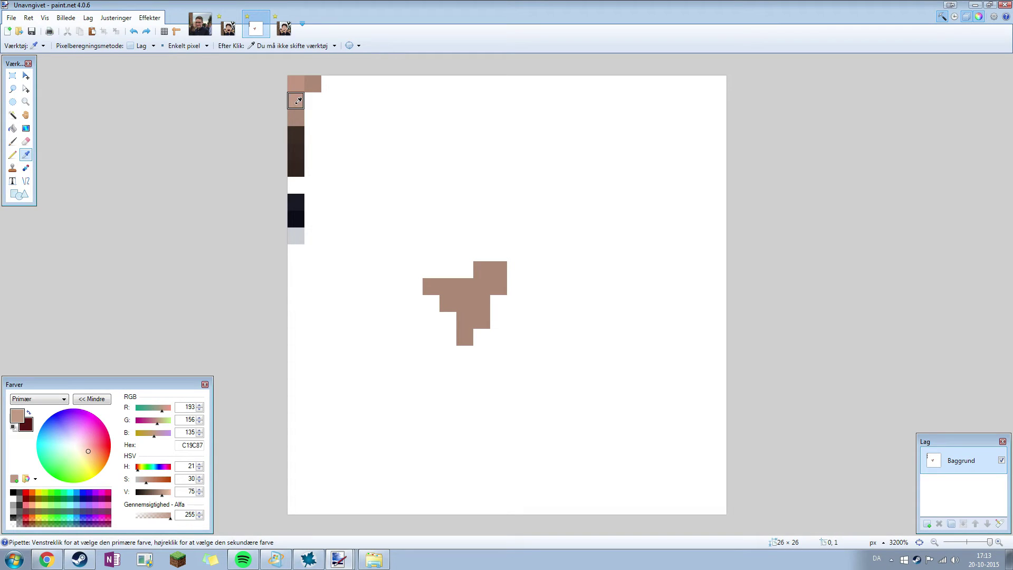
{"action": "left_click", "coordinate": [13, 157]}
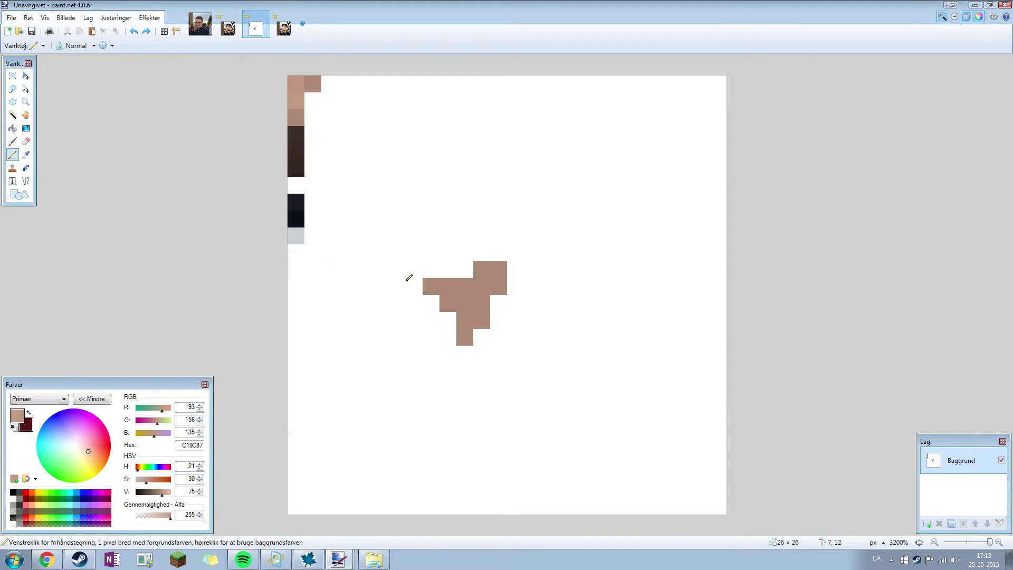
{"action": "key", "text": "F7"}
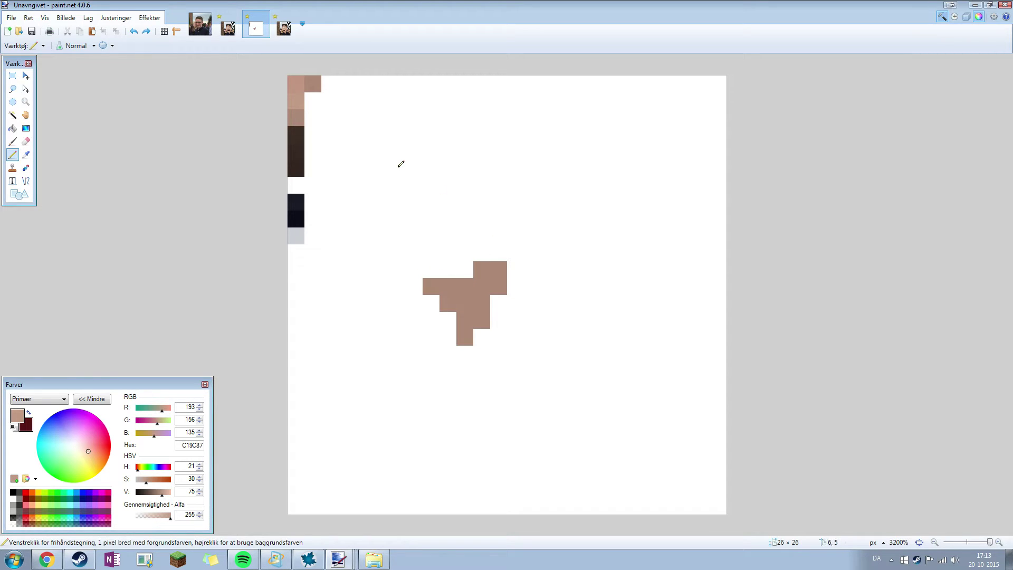
Examine the chin's bottom row and the jaw outline in the finished pixel art, and return to the palette canvas
{"action": "left_click", "coordinate": [228, 27]}
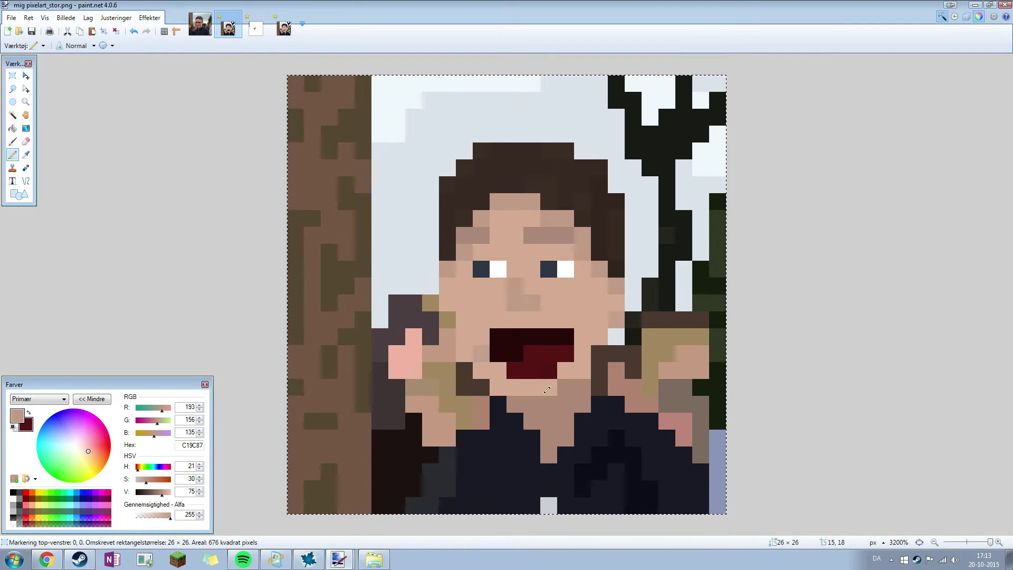
{"action": "left_click_drag", "start_coordinate": [552, 388], "coordinate": [499, 385]}
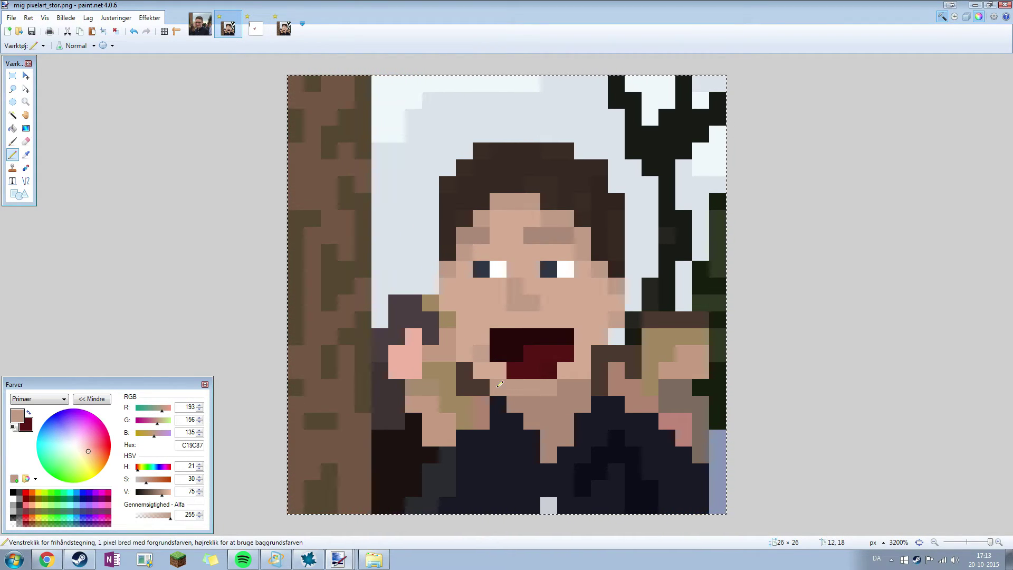
{"action": "key", "text": "ctrl+z"}
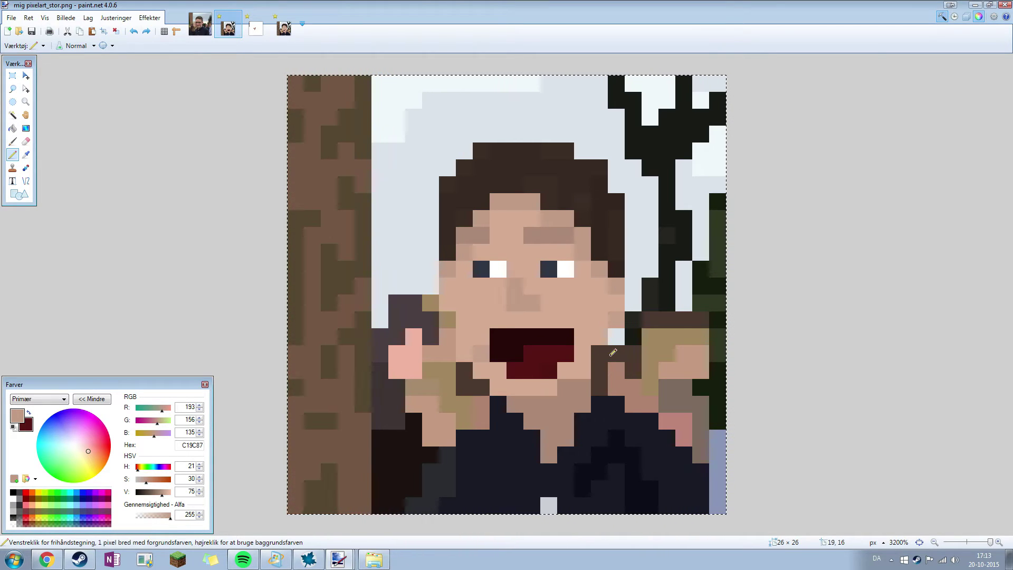
{"action": "left_click", "coordinate": [251, 32]}
{"action": "left_click", "coordinate": [251, 31]}
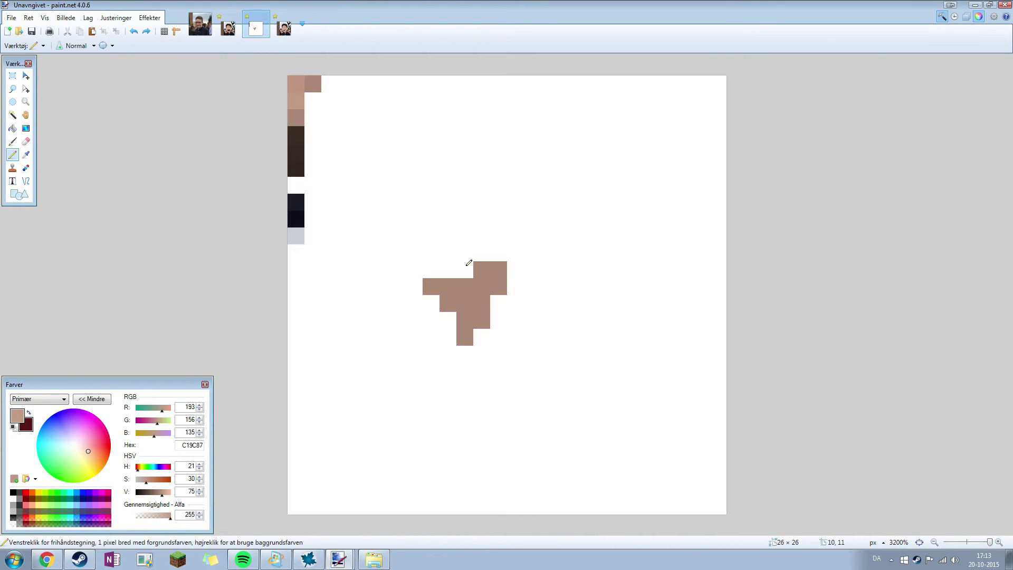
Draw a four-pixel chin row in skin tone C19C87 above the neck, starting one pixel beyond its left edge
{"action": "left_click_drag", "start_coordinate": [499, 201], "coordinate": [353, 194]}
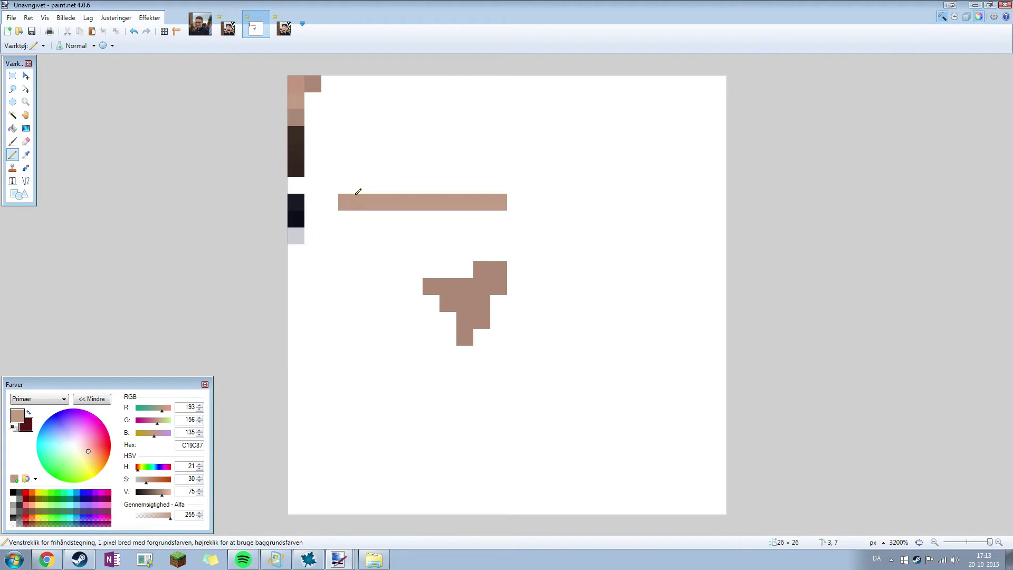
{"action": "key", "text": "ctrl+z"}
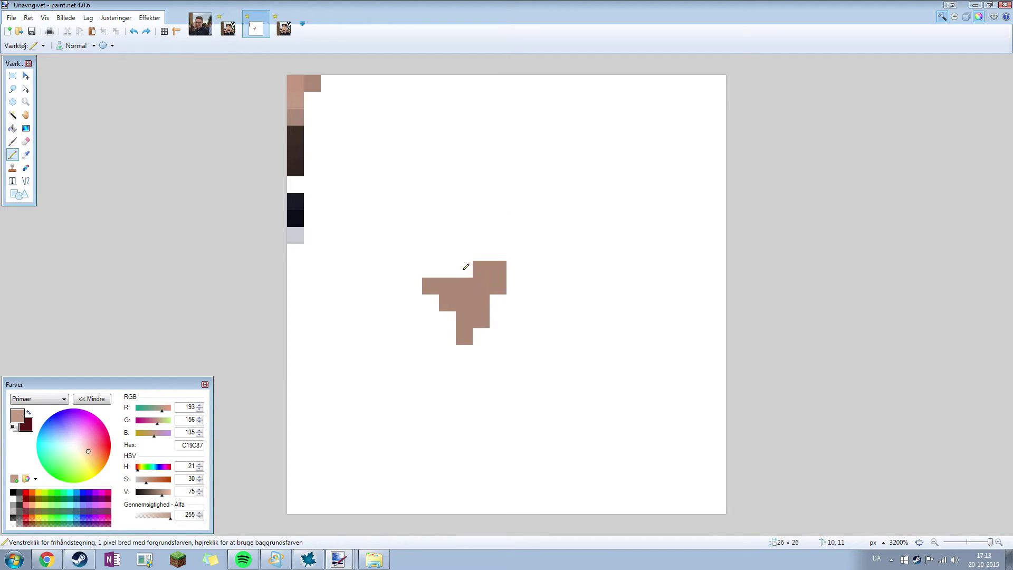
{"action": "mouse_move", "coordinate": [465, 267]}
{"action": "left_mouse_down"}
{"action": "mouse_move", "coordinate": [439, 267]}
{"action": "mouse_move", "coordinate": [426, 285]}
{"action": "left_mouse_up"}
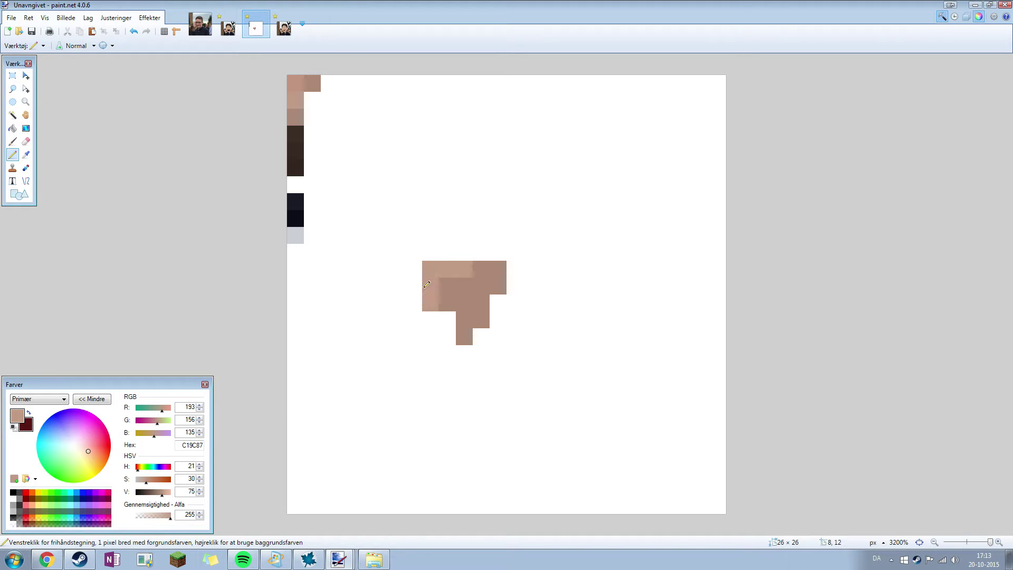
{"action": "key", "text": "ctrl+z"}
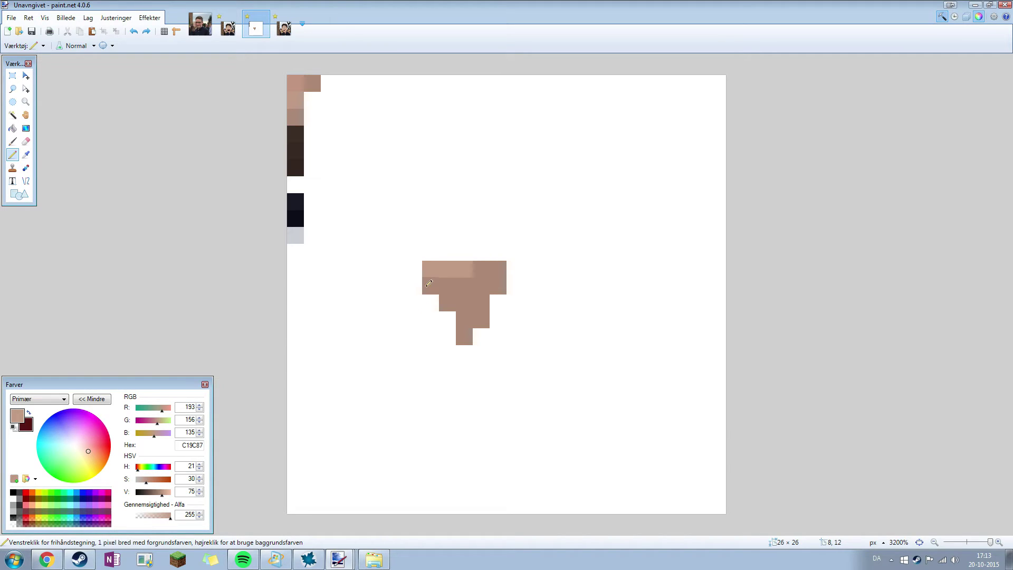
{"action": "left_click", "coordinate": [409, 265]}
Draw the left jaw edge in C19C87 as a two-pixel step above the chin row and two pixels straight up
{"action": "mouse_move", "coordinate": [411, 267]}
{"action": "left_mouse_down"}
{"action": "mouse_move", "coordinate": [413, 253]}
{"action": "mouse_move", "coordinate": [397, 252]}
{"action": "left_mouse_up"}
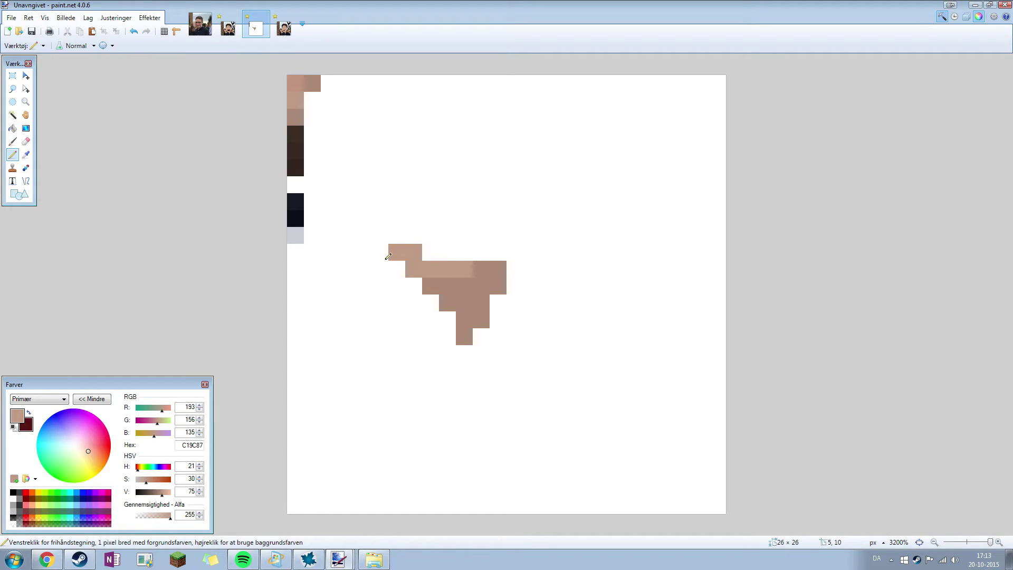
{"action": "left_click", "coordinate": [399, 235]}
{"action": "left_click", "coordinate": [399, 219]}
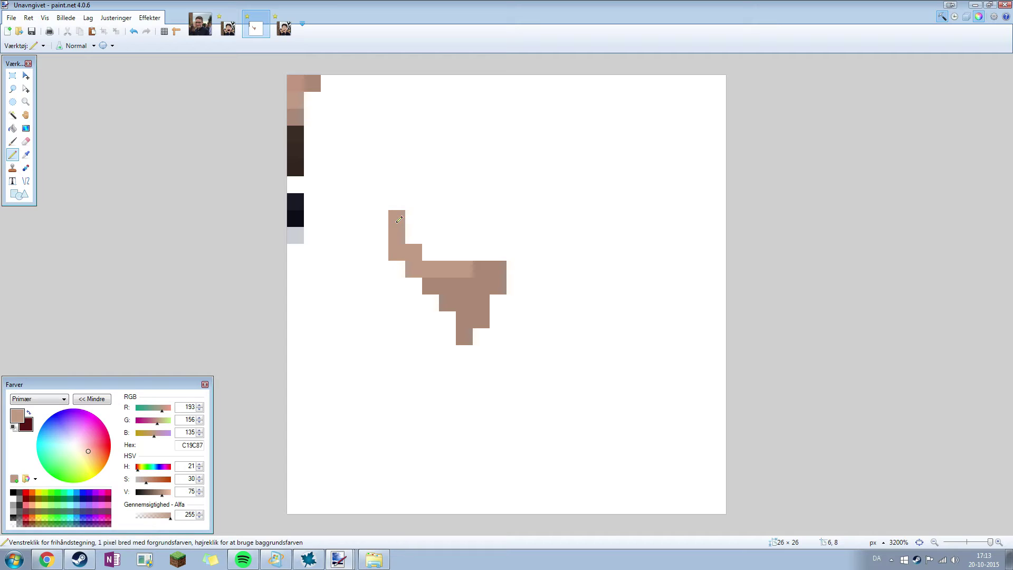
Draw the right jaw edge in C19C87 as a two-pixel step above the neck with one pixel on its outer end
{"action": "left_click", "coordinate": [479, 247]}
{"action": "mouse_move", "coordinate": [496, 251]}
{"action": "left_mouse_down"}
{"action": "mouse_move", "coordinate": [515, 251]}
{"action": "mouse_move", "coordinate": [498, 231]}
{"action": "left_mouse_up"}
{"action": "key", "text": "ctrl+z"}
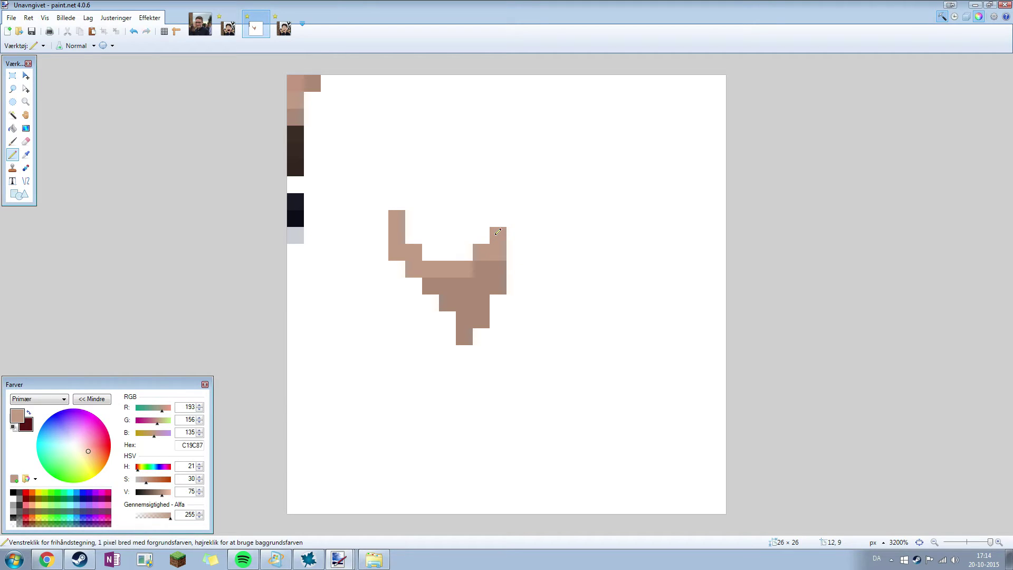
Extend the right jaw edge straight up by two pixels in skin tone C19C87
{"action": "left_click", "coordinate": [500, 217]}
{"action": "left_click", "coordinate": [506, 202]}
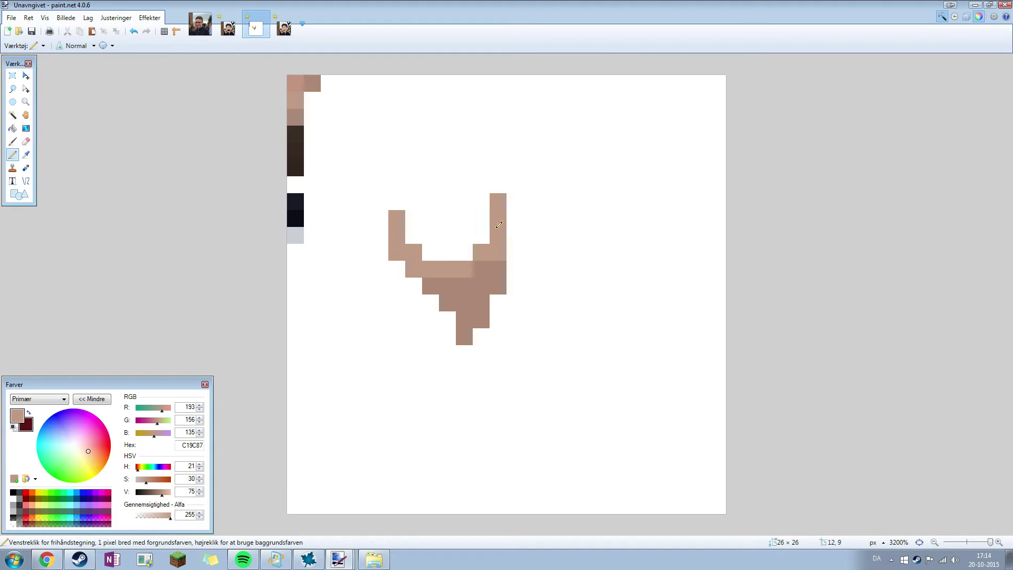
Sample the dark mouth colour 260908 from the finished pixel art and draw a three-pixel dark red row above the chin
{"action": "left_click", "coordinate": [25, 154]}
{"action": "left_click", "coordinate": [228, 27]}
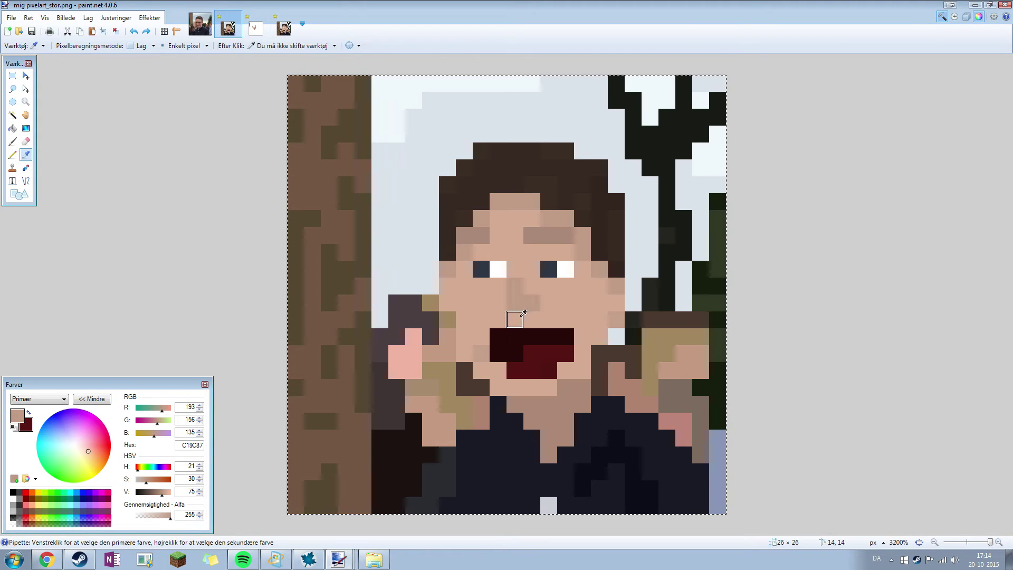
{"action": "left_click", "coordinate": [522, 338]}
{"action": "left_click", "coordinate": [13, 154]}
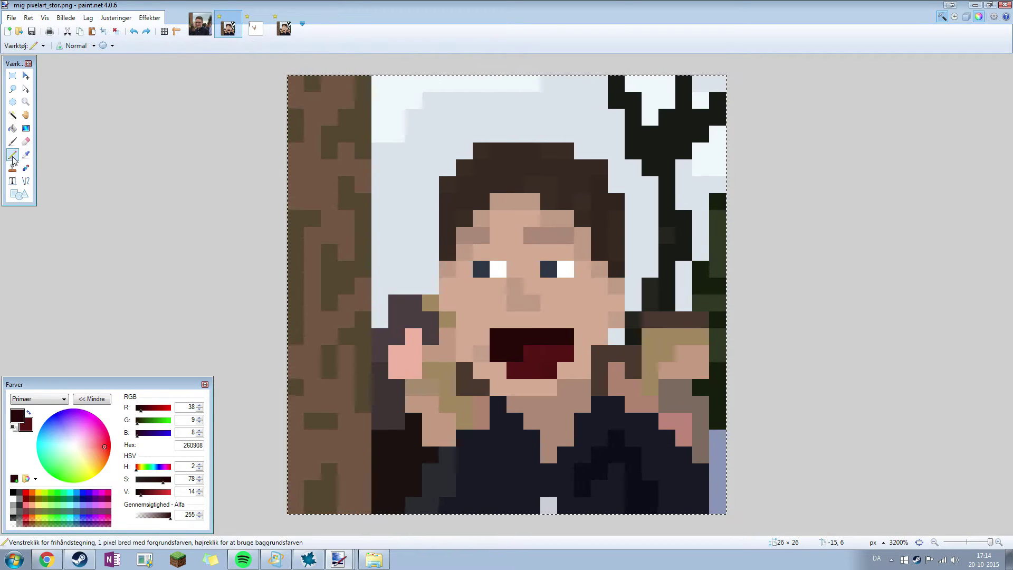
{"action": "left_click", "coordinate": [255, 27]}
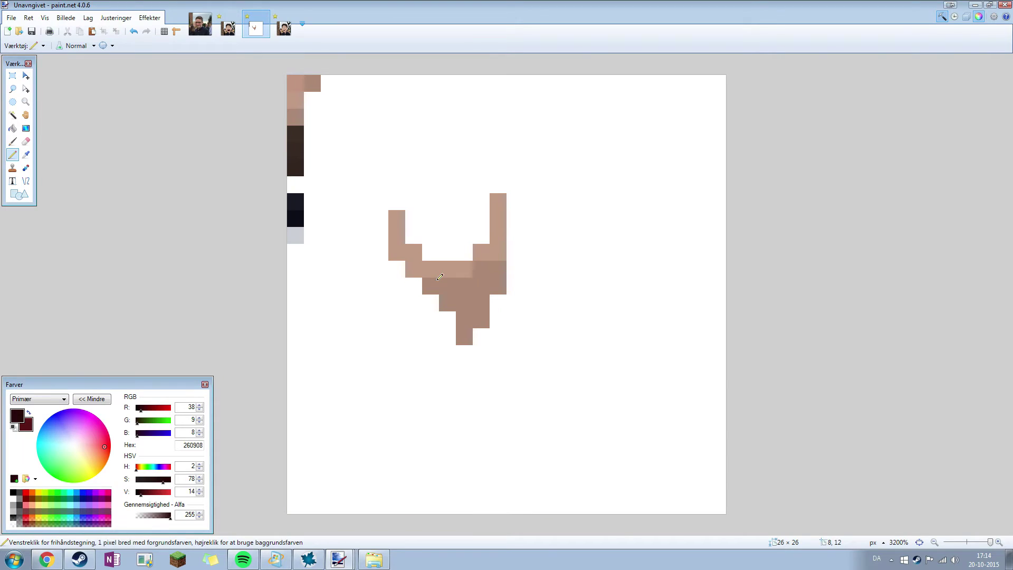
{"action": "key", "text": "F7"}
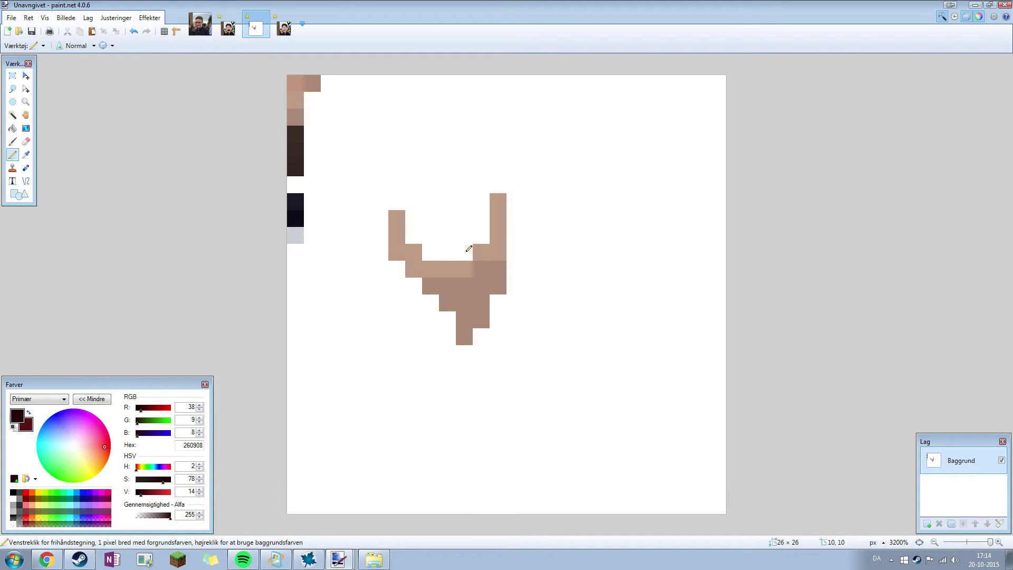
{"action": "left_click_drag", "start_coordinate": [469, 248], "coordinate": [427, 248]}
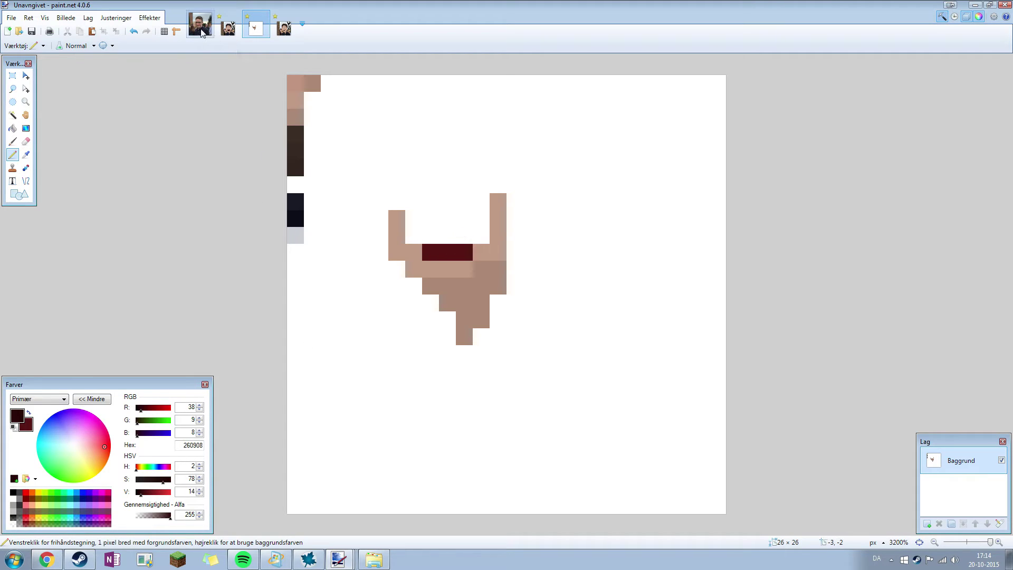
Compare the mouth with the finished pixel art and brighten the primary mouth colour to 3D0F0D
{"action": "left_click", "coordinate": [228, 29]}
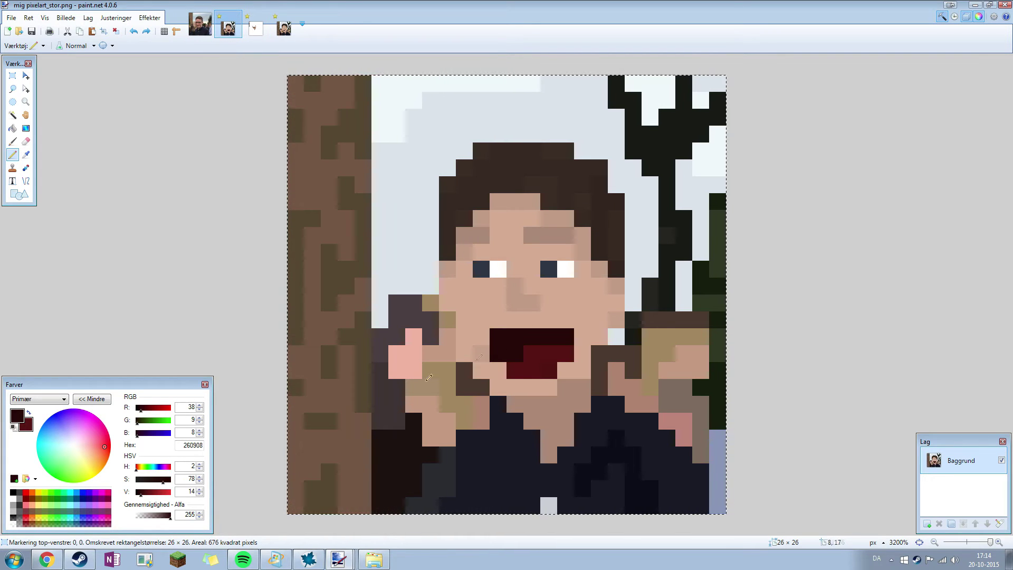
{"action": "left_click_drag", "start_coordinate": [155, 493], "coordinate": [143, 494]}
{"action": "left_click", "coordinate": [255, 29]}
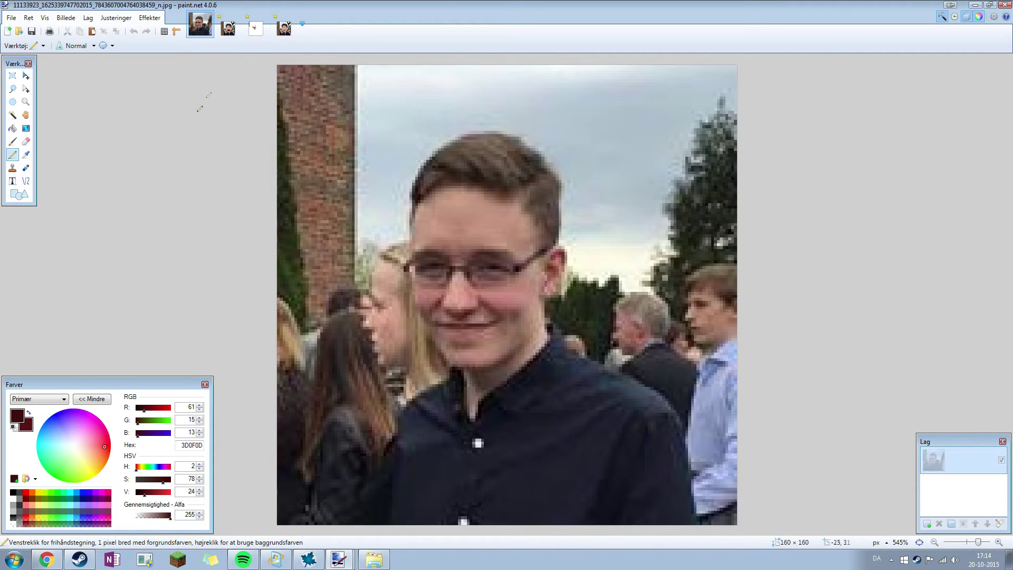
Check the photo, add a second three-pixel dark red mouth row, and complete the mouth's left part and five-pixel upper row in 3D0F0D
{"action": "left_click", "coordinate": [197, 23]}
{"action": "left_click", "coordinate": [264, 28]}
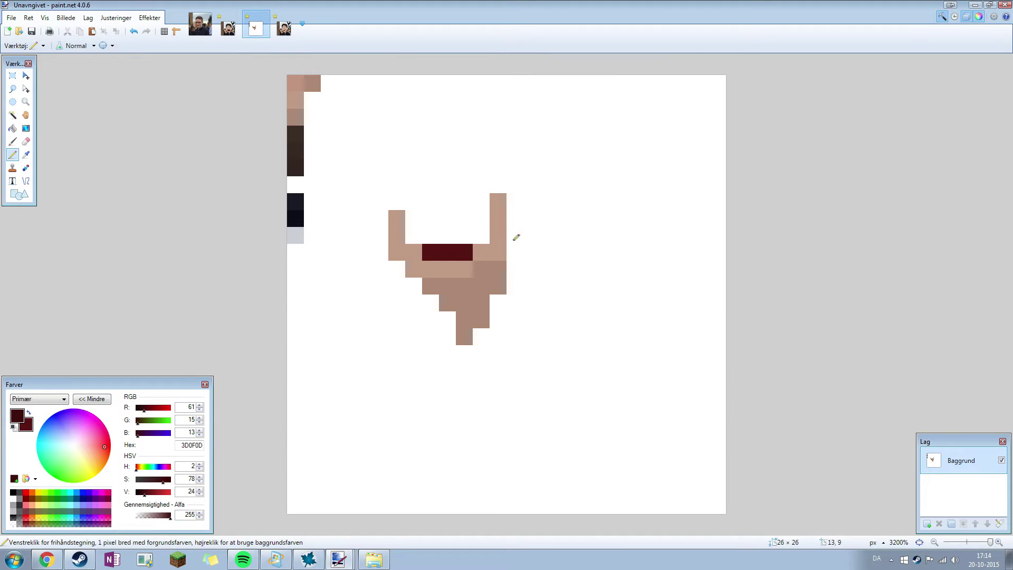
{"action": "left_click_drag", "start_coordinate": [488, 235], "coordinate": [442, 238]}
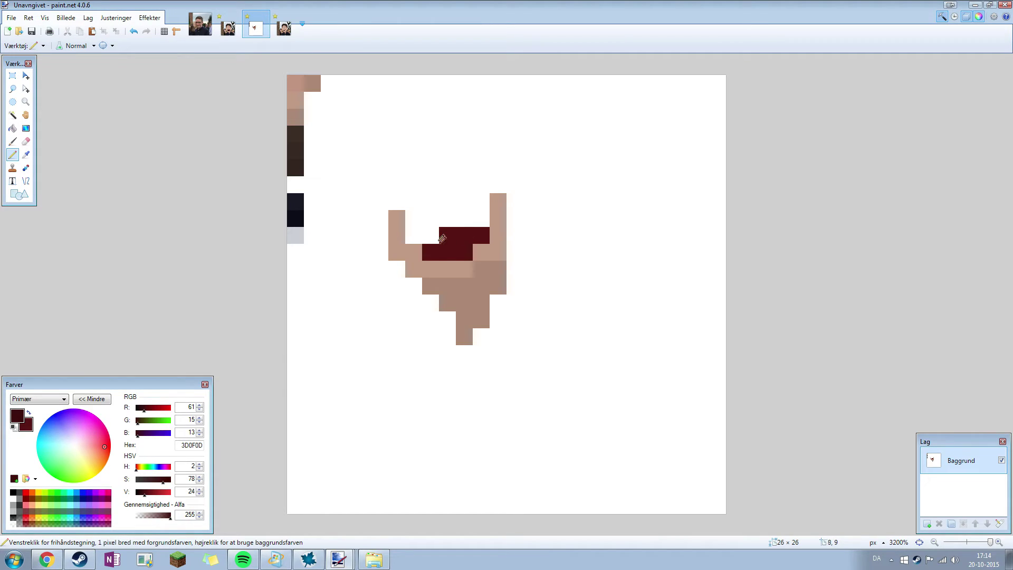
{"action": "mouse_move", "coordinate": [432, 252]}
{"action": "left_mouse_down"}
{"action": "mouse_move", "coordinate": [461, 253]}
{"action": "mouse_move", "coordinate": [444, 233]}
{"action": "mouse_move", "coordinate": [479, 236]}
{"action": "mouse_move", "coordinate": [455, 232]}
{"action": "mouse_move", "coordinate": [466, 255]}
{"action": "mouse_move", "coordinate": [436, 250]}
{"action": "mouse_move", "coordinate": [435, 276]}
{"action": "mouse_move", "coordinate": [414, 249]}
{"action": "mouse_move", "coordinate": [428, 234]}
{"action": "mouse_move", "coordinate": [421, 218]}
{"action": "mouse_move", "coordinate": [429, 217]}
{"action": "mouse_move", "coordinate": [421, 234]}
{"action": "mouse_move", "coordinate": [427, 221]}
{"action": "mouse_move", "coordinate": [483, 223]}
{"action": "left_mouse_up"}
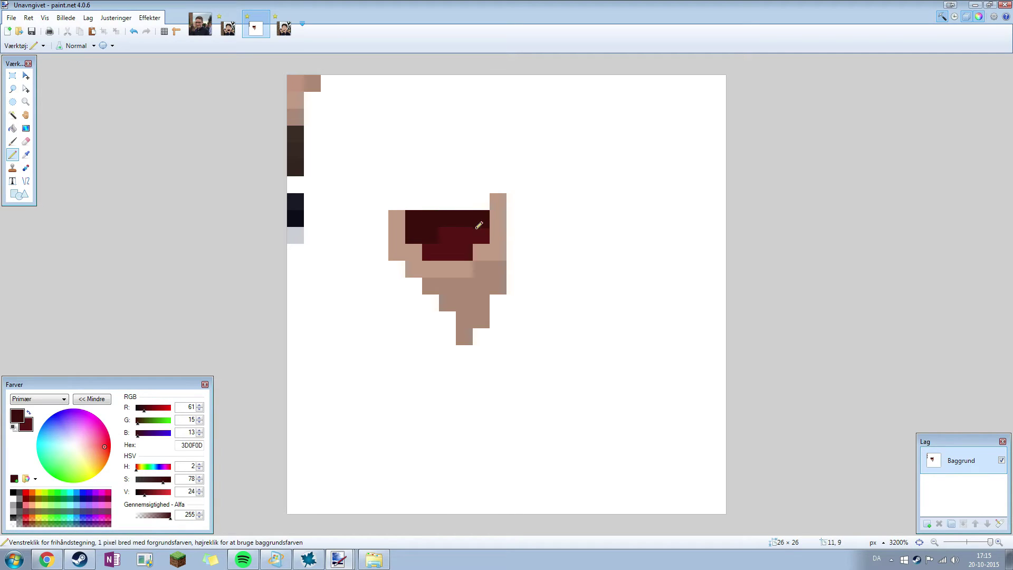
Sample skin tone AA8977 from the palette strip and shade the middle pixel of the left jaw edge beside the mouth
{"action": "left_click", "coordinate": [26, 154]}
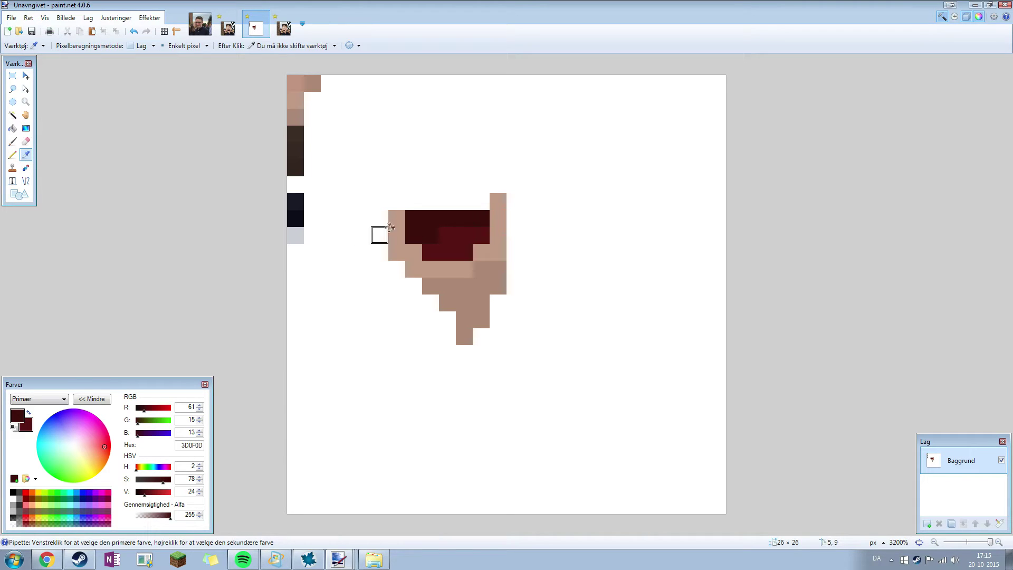
{"action": "left_click", "coordinate": [294, 117]}
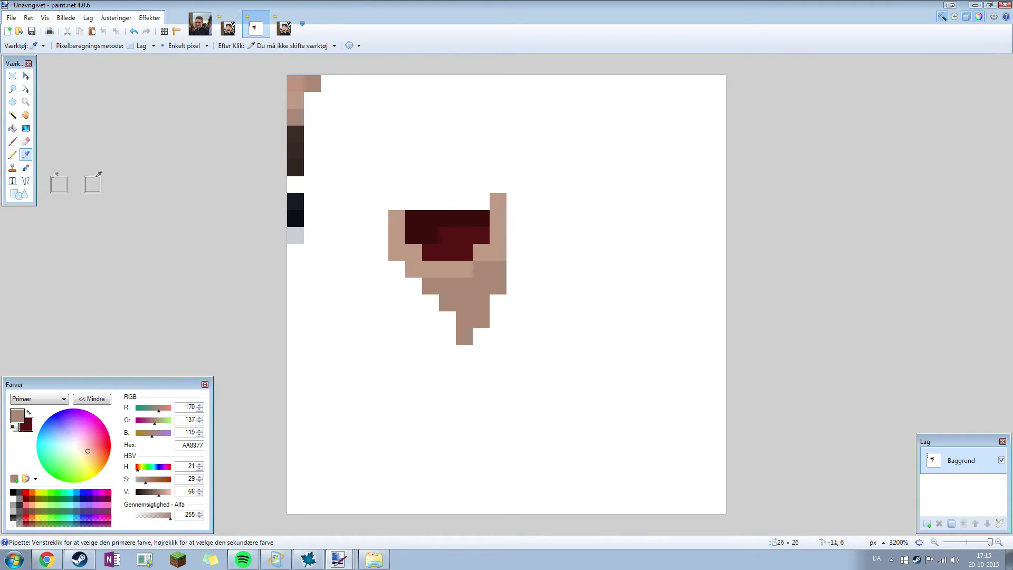
{"action": "left_click", "coordinate": [13, 155]}
{"action": "left_click", "coordinate": [395, 234]}
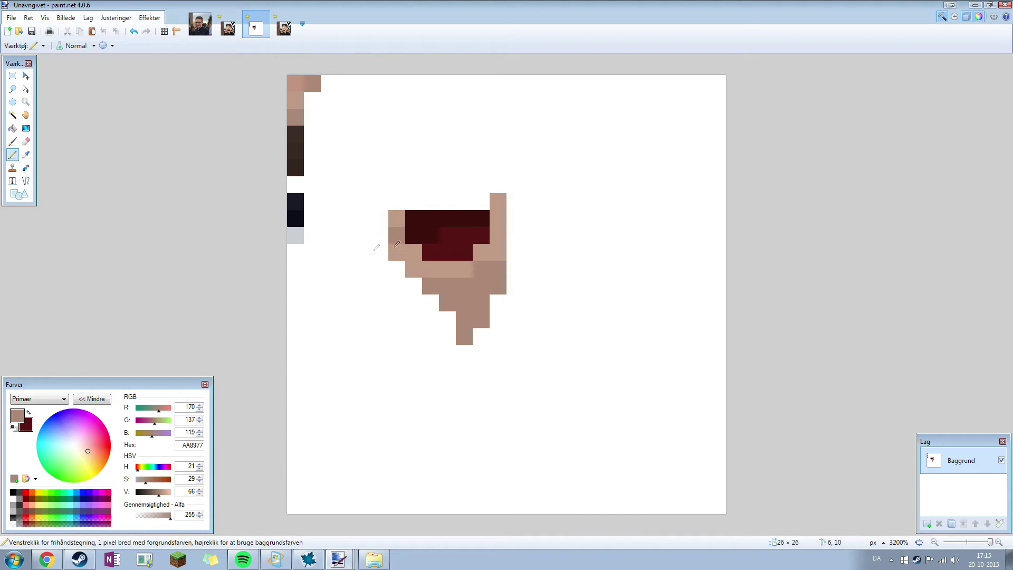
Set C19C87 as primary and AA8977 as secondary colour, and add a two-pixel C19C87 column outside the left jaw edge
{"action": "left_click", "coordinate": [26, 154]}
{"action": "left_click", "coordinate": [396, 251]}
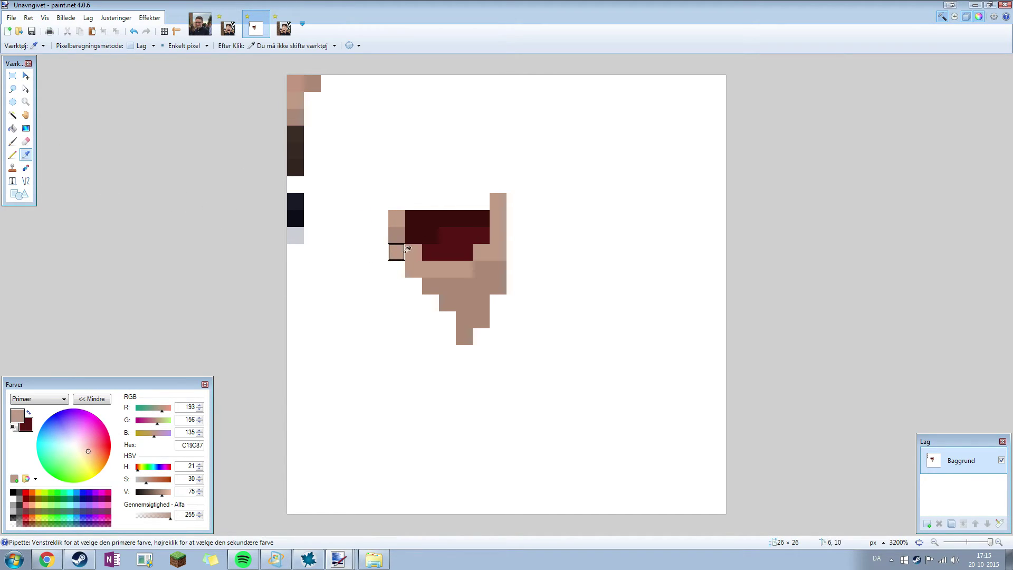
{"action": "right_click", "coordinate": [294, 113]}
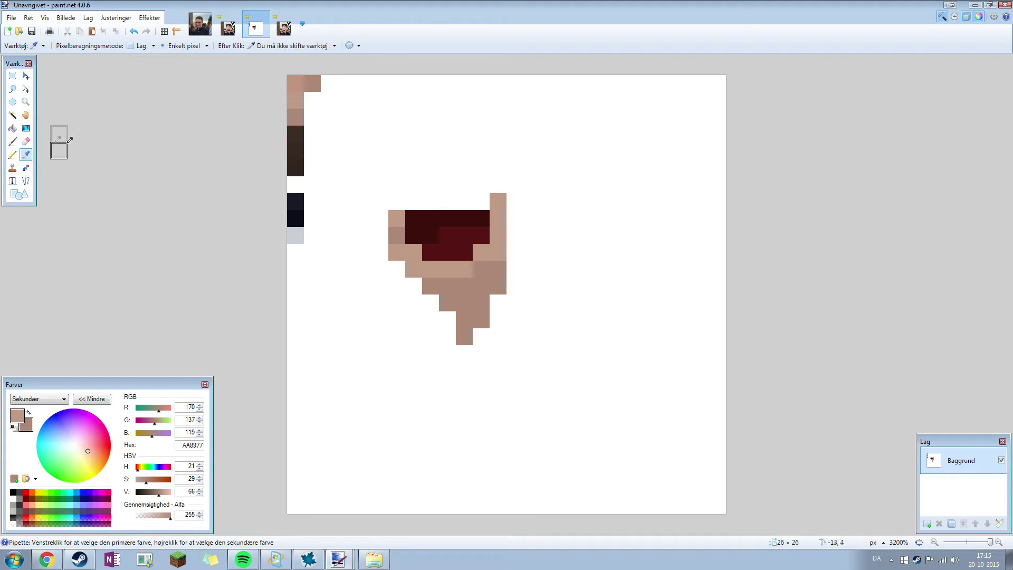
{"action": "left_click", "coordinate": [16, 155]}
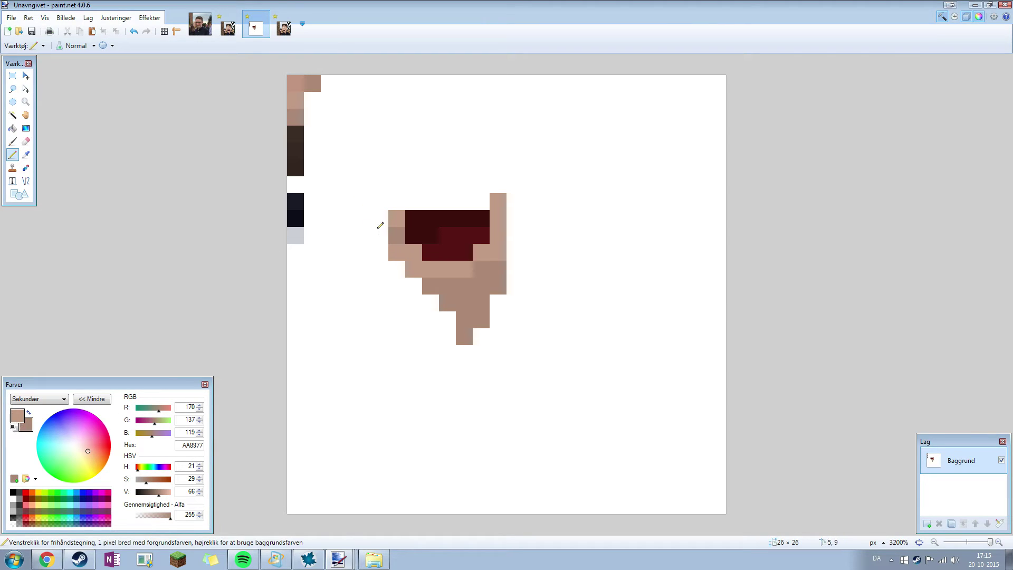
{"action": "left_click_drag", "start_coordinate": [380, 228], "coordinate": [384, 218]}
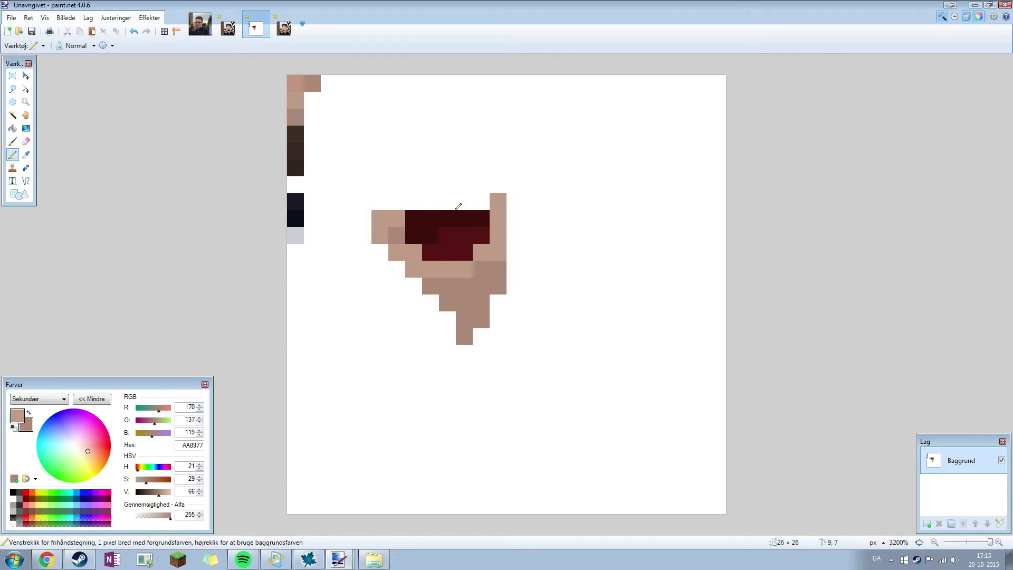
Add a C19C87 pixel beside the right jaw and a three-pixel ear column above it in AA8977, C19C87 and AA8977
{"action": "left_click", "coordinate": [515, 217]}
{"action": "right_click", "coordinate": [526, 201]}
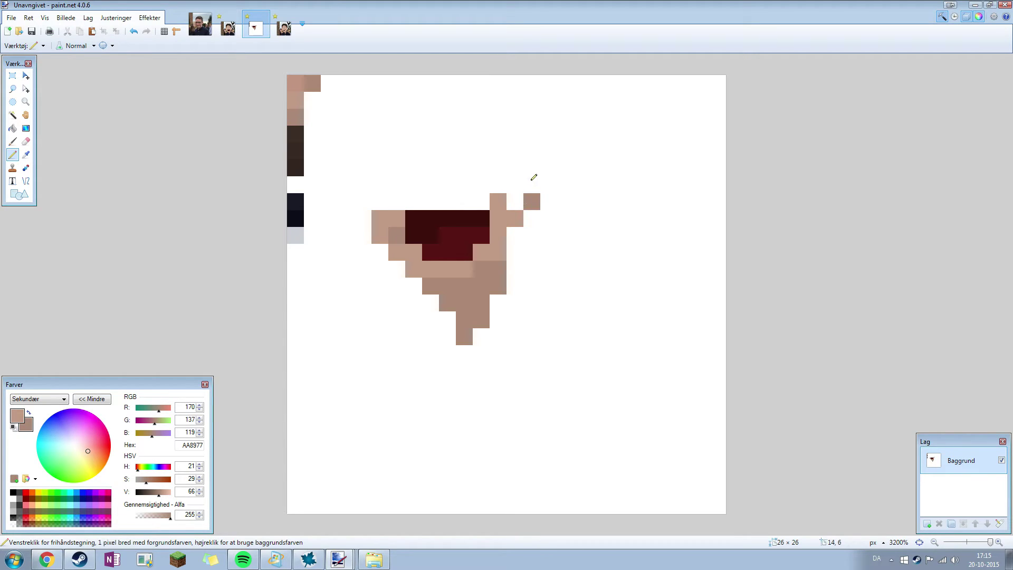
{"action": "left_click", "coordinate": [529, 185]}
{"action": "right_click", "coordinate": [532, 166]}
Try an extra pixel on the ear's outer side and an evenly coloured ear column, and undo both changes
{"action": "left_click", "coordinate": [548, 184]}
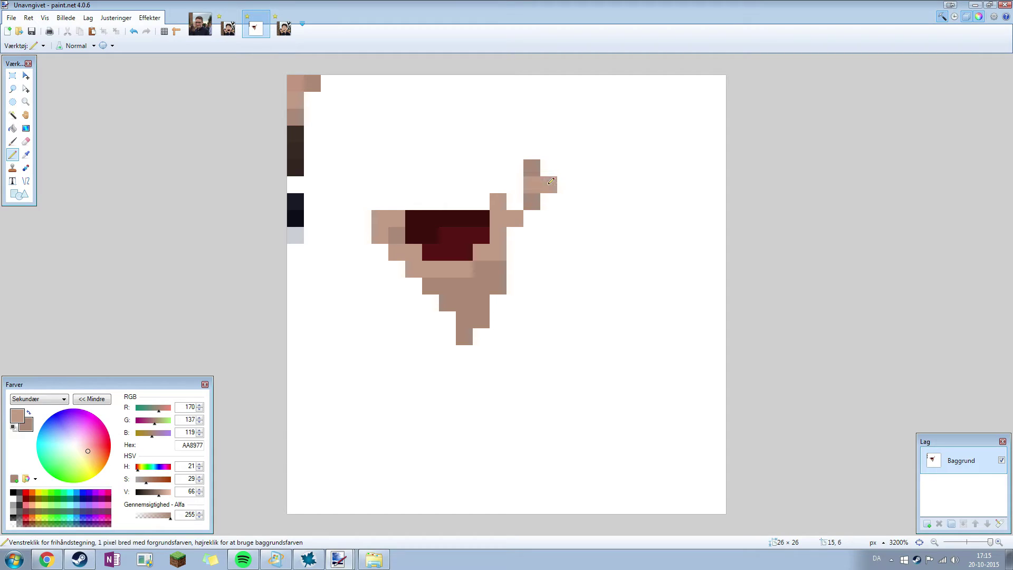
{"action": "right_click", "coordinate": [549, 185]}
{"action": "scroll", "coordinate": [490, 234], "scroll_direction": "down", "scroll_amount": 2}
{"action": "scroll", "coordinate": [490, 233], "scroll_direction": "up", "scroll_amount": 2}
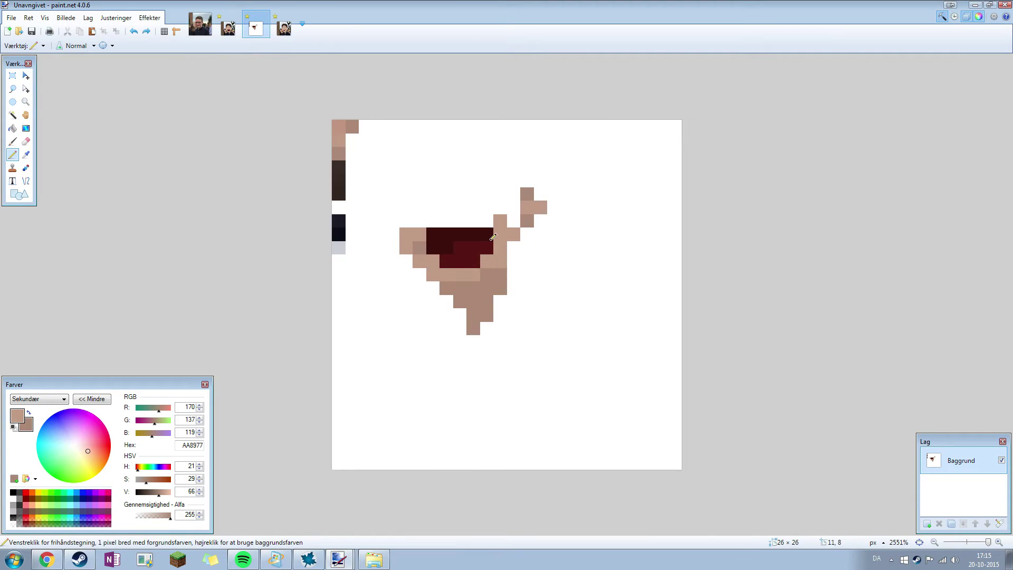
{"action": "key", "text": "ctrl+z"}
{"action": "left_click_drag", "start_coordinate": [530, 190], "coordinate": [530, 219]}
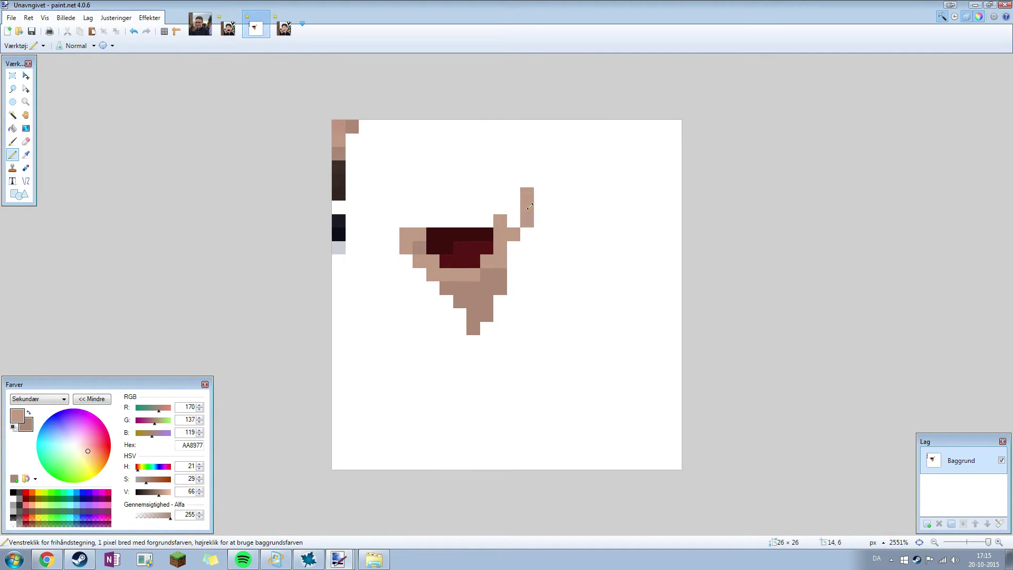
{"action": "key", "text": "ctrl+z"}
{"action": "scroll", "coordinate": [532, 220], "scroll_direction": "up", "scroll_amount": 1}
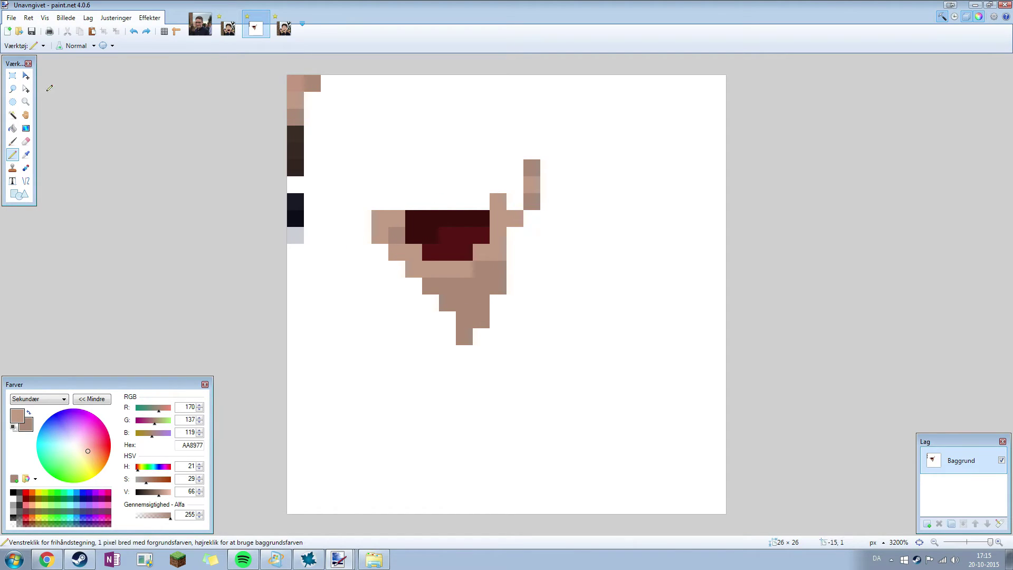
Select the drawn 10 × 11 pixel face area, move it two pixels right and four pixels down, and deselect it
{"action": "key", "text": "s"}
{"action": "left_click_drag", "start_coordinate": [379, 164], "coordinate": [530, 342]}
{"action": "key", "text": "F7"}
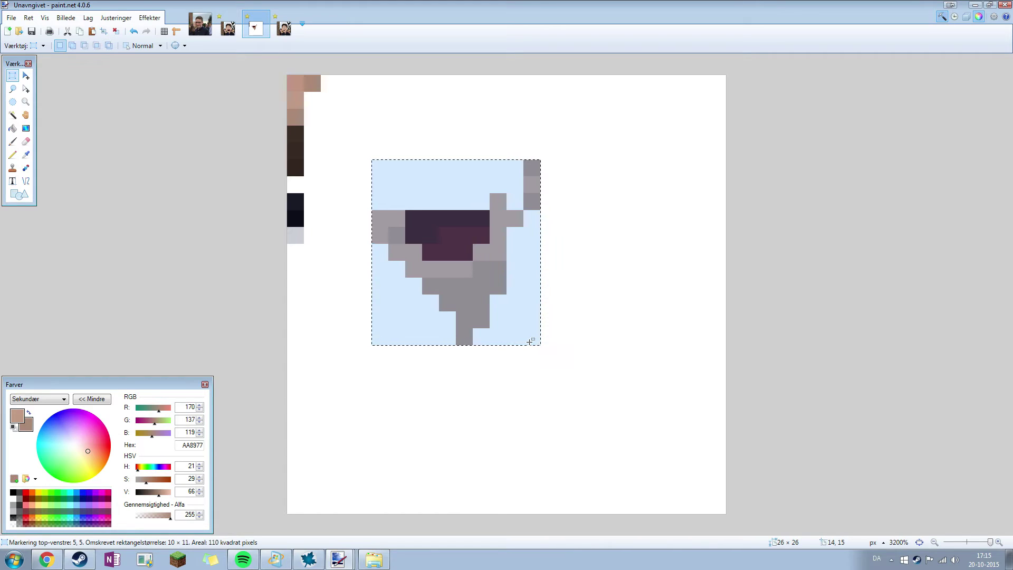
{"action": "key", "text": "m"}
{"action": "left_click_drag", "start_coordinate": [554, 357], "coordinate": [590, 430]}
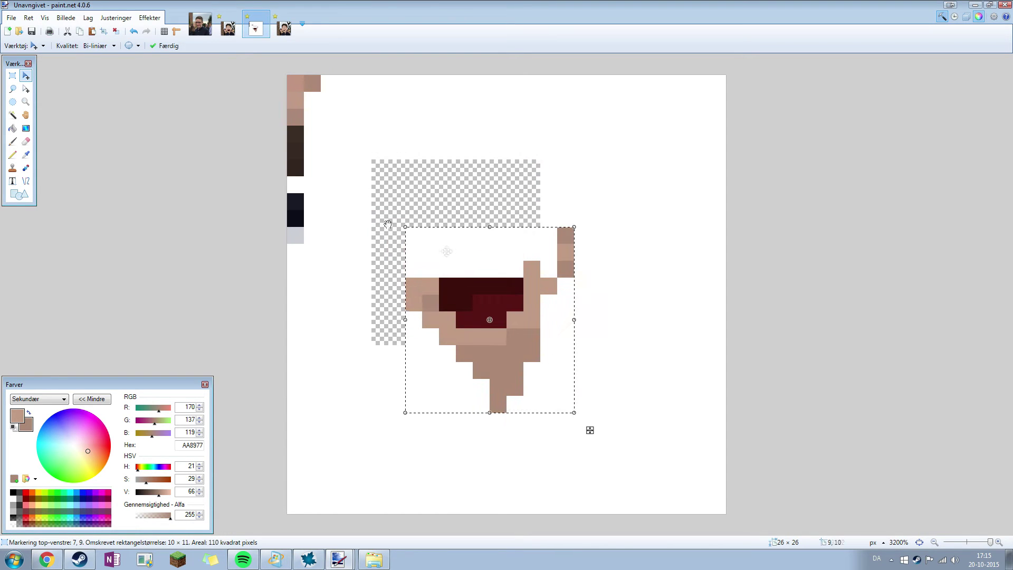
{"action": "left_click", "coordinate": [12, 76]}
{"action": "left_click", "coordinate": [228, 165]}
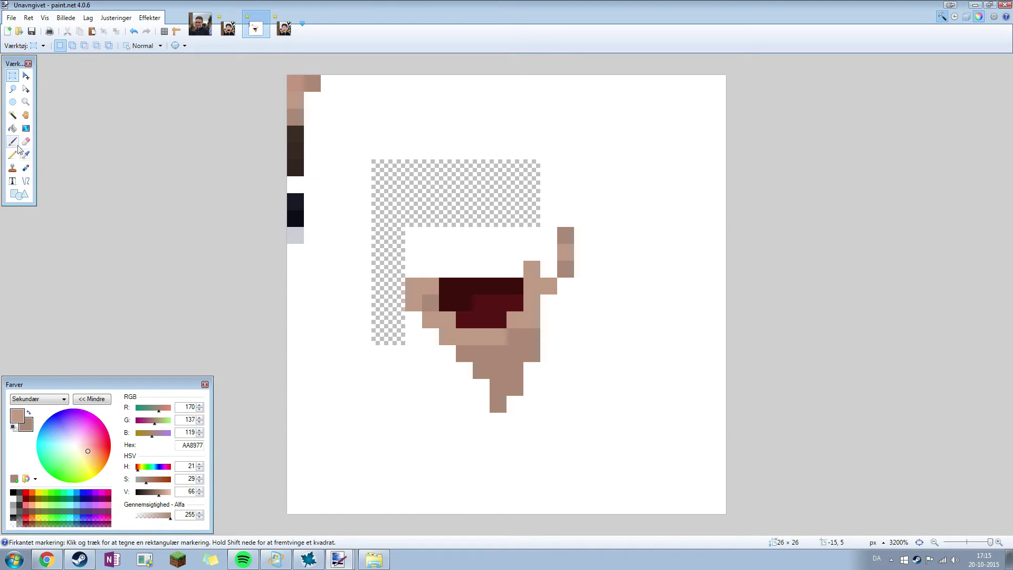
Fill the transparent gap left by the moved face with white FFFFFF and deselect it
{"action": "left_click", "coordinate": [13, 115]}
{"action": "left_click", "coordinate": [414, 202]}
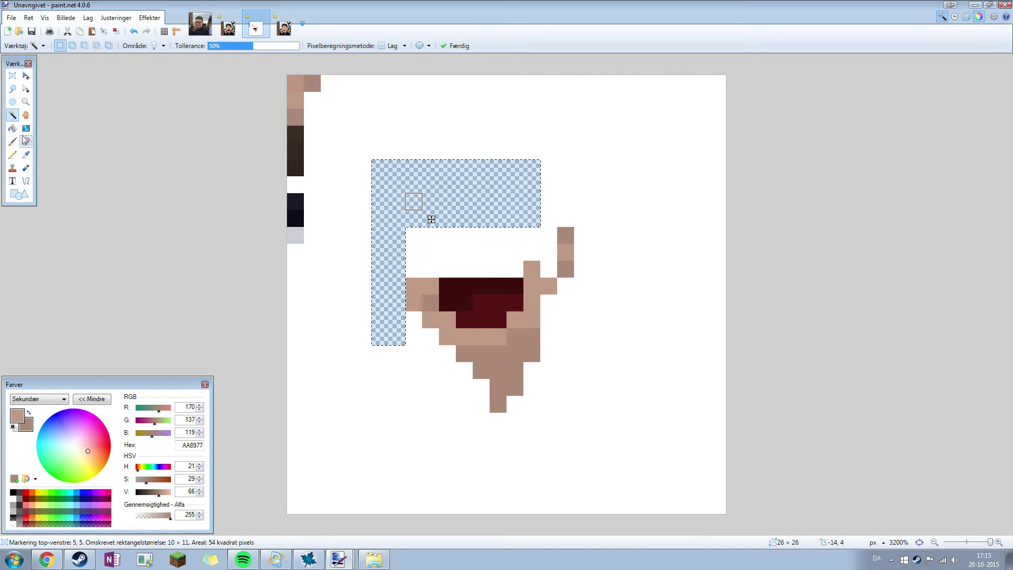
{"action": "left_click", "coordinate": [13, 128]}
{"action": "right_click", "coordinate": [13, 498]}
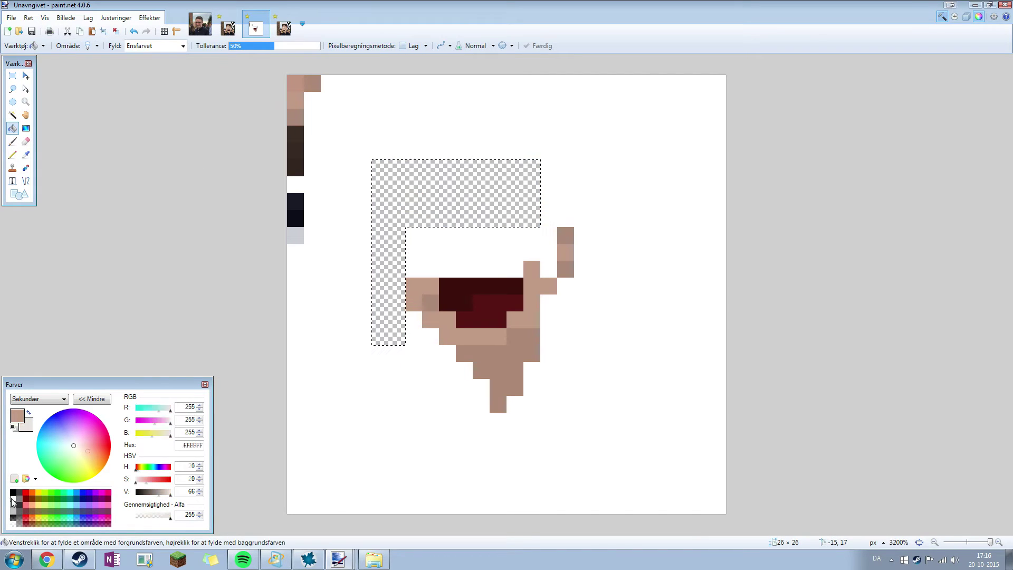
{"action": "right_click", "coordinate": [441, 209]}
{"action": "left_click", "coordinate": [12, 75]}
{"action": "left_click", "coordinate": [150, 157]}
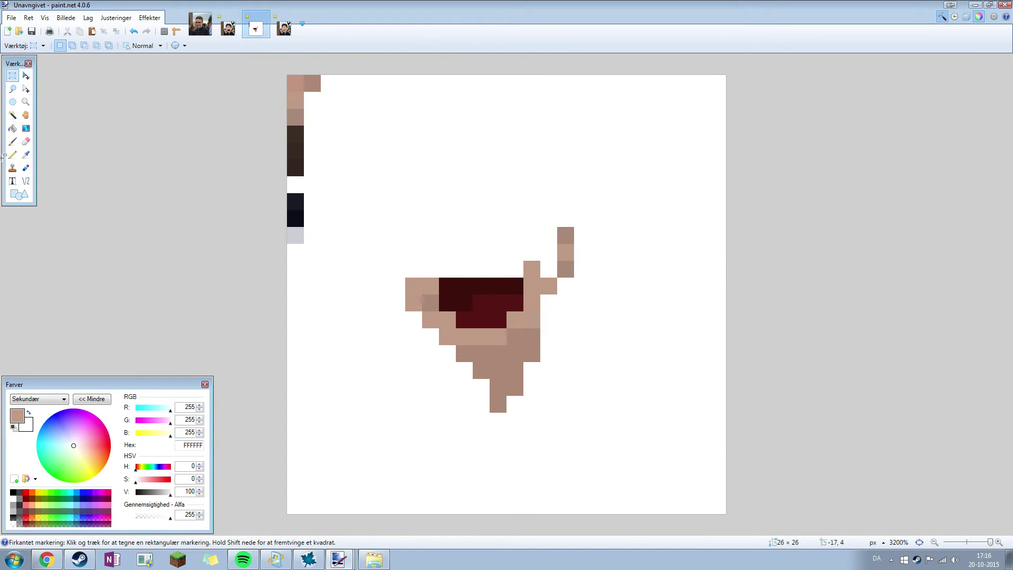
Restore AA8977 as secondary colour, draw a three-pixel C19C87 column inside the ear, and return to the finished pixel art
{"action": "left_click", "coordinate": [26, 154]}
{"action": "right_click", "coordinate": [295, 116]}
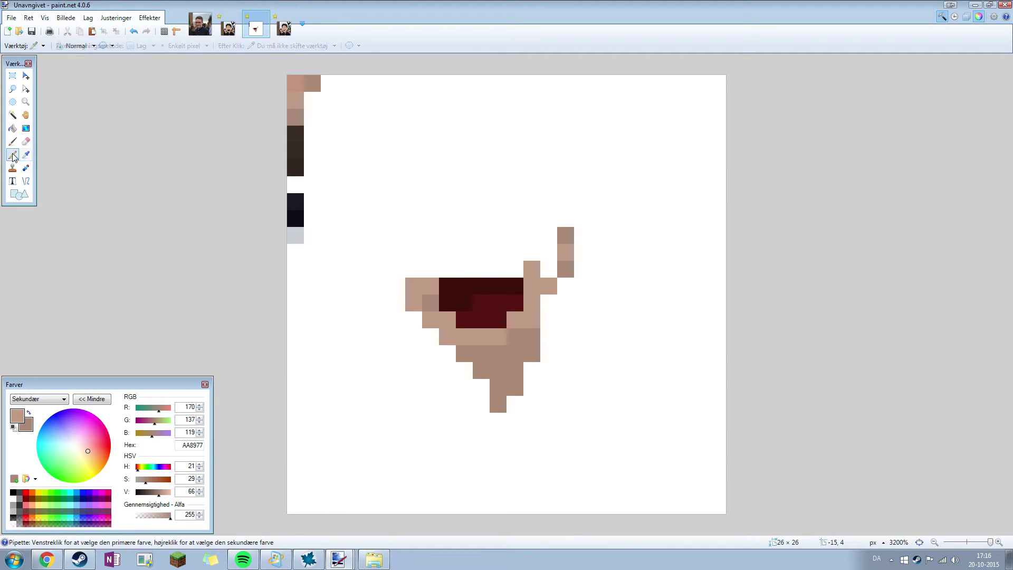
{"action": "left_click", "coordinate": [13, 156]}
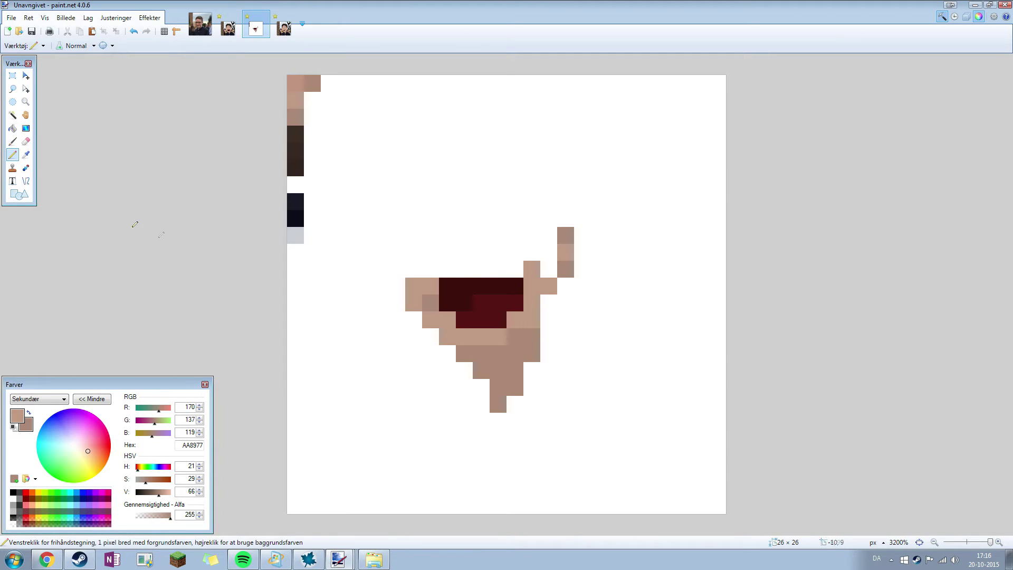
{"action": "left_click", "coordinate": [26, 154]}
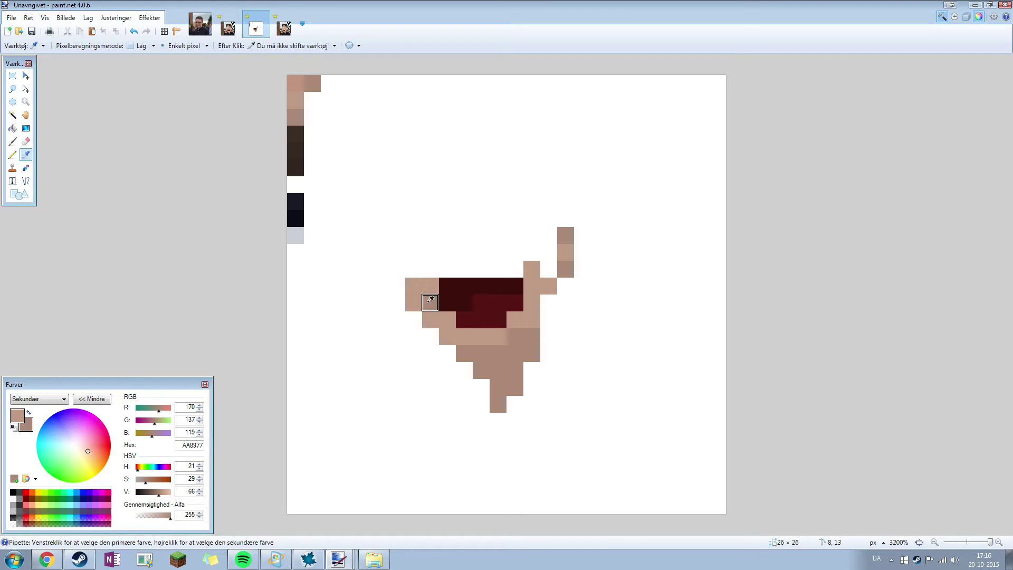
{"action": "left_click", "coordinate": [12, 155]}
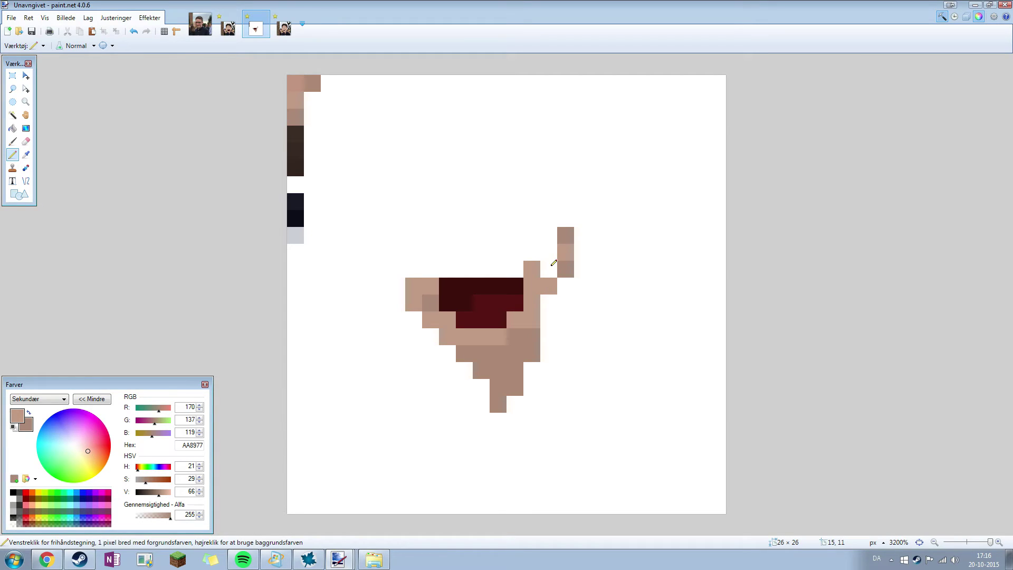
{"action": "left_click_drag", "start_coordinate": [553, 262], "coordinate": [551, 232]}
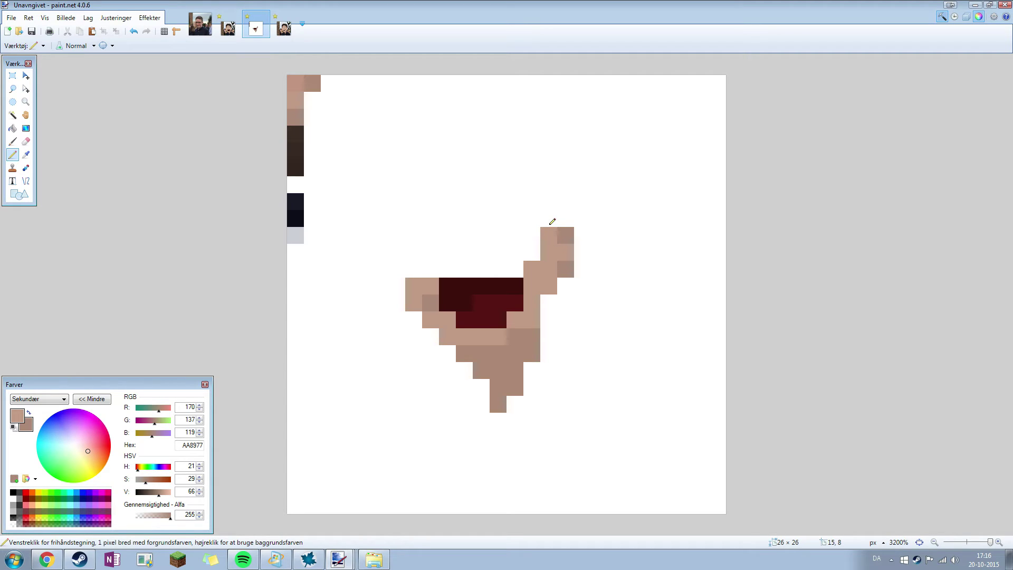
{"action": "left_click", "coordinate": [232, 24]}
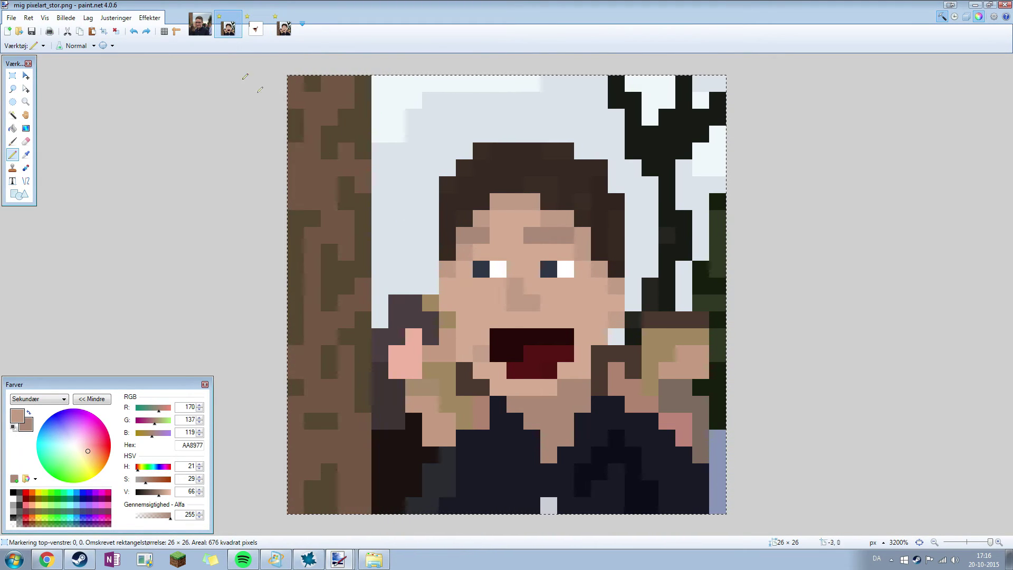
Trace the forehead's hairline on the source photo as a trial and undo the strokes
{"action": "left_click", "coordinate": [200, 27]}
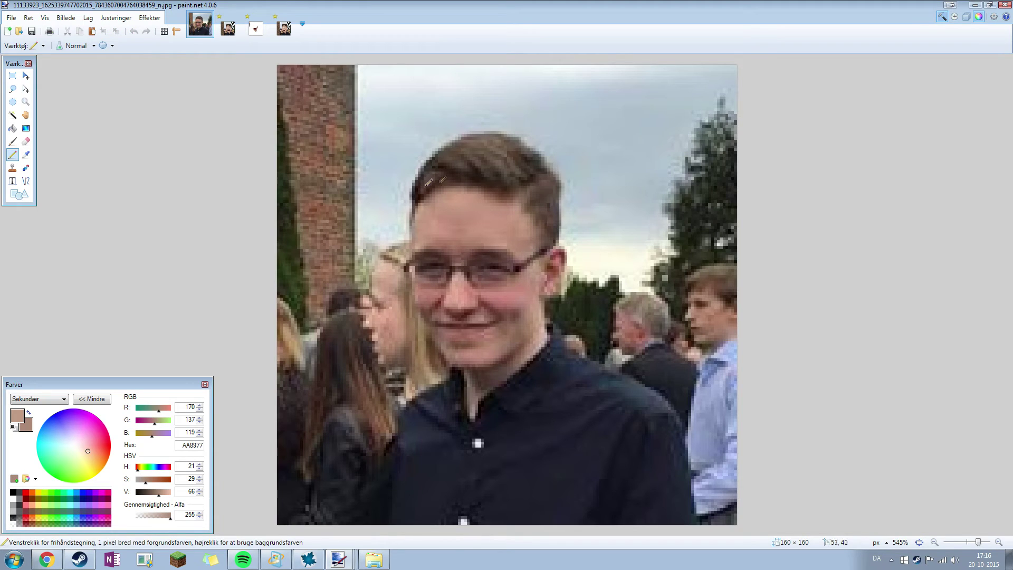
{"action": "left_click_drag", "start_coordinate": [413, 203], "coordinate": [449, 188]}
{"action": "key", "text": "ctrl+z"}
{"action": "mouse_move", "coordinate": [535, 252]}
{"action": "left_mouse_down"}
{"action": "mouse_move", "coordinate": [532, 221]}
{"action": "mouse_move", "coordinate": [498, 194]}
{"action": "mouse_move", "coordinate": [460, 187]}
{"action": "mouse_move", "coordinate": [408, 213]}
{"action": "left_mouse_up"}
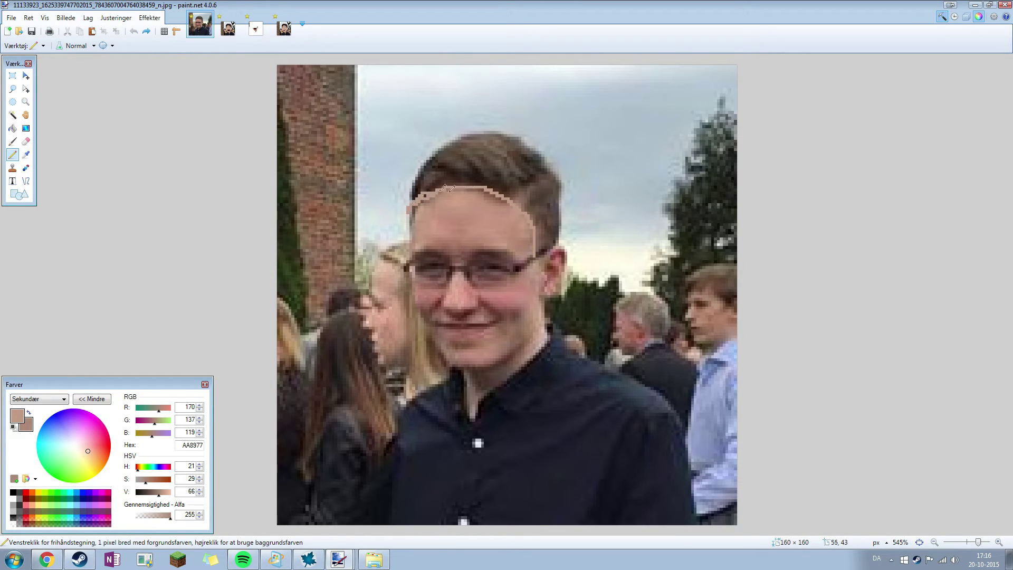
{"action": "key", "text": "ctrl+z"}
Following the finished pixel art's hairline, draw a stepped AA8977 forehead outline on the working canvas from the ear up to the crown
{"action": "left_click", "coordinate": [284, 29]}
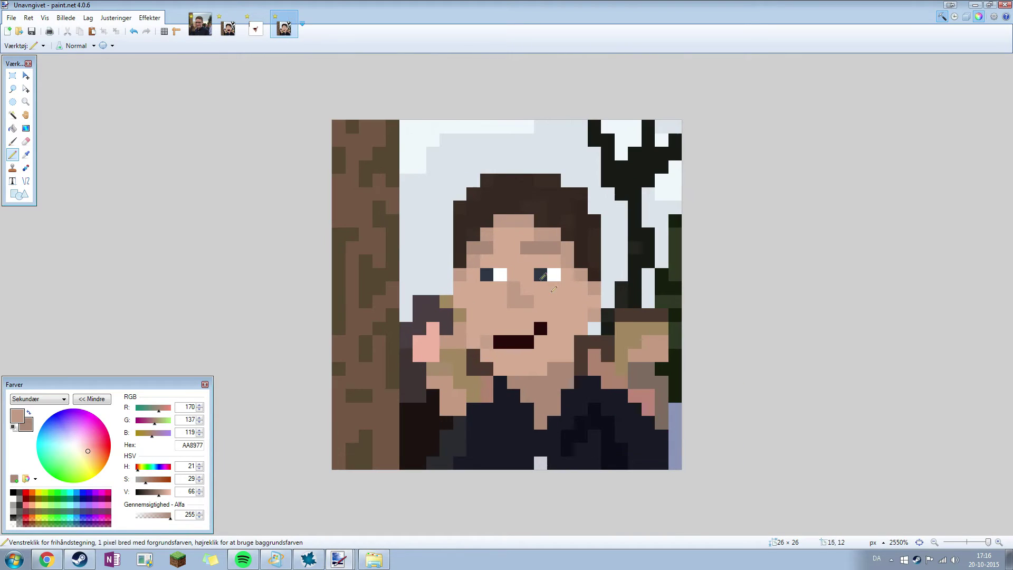
{"action": "left_click", "coordinate": [256, 29]}
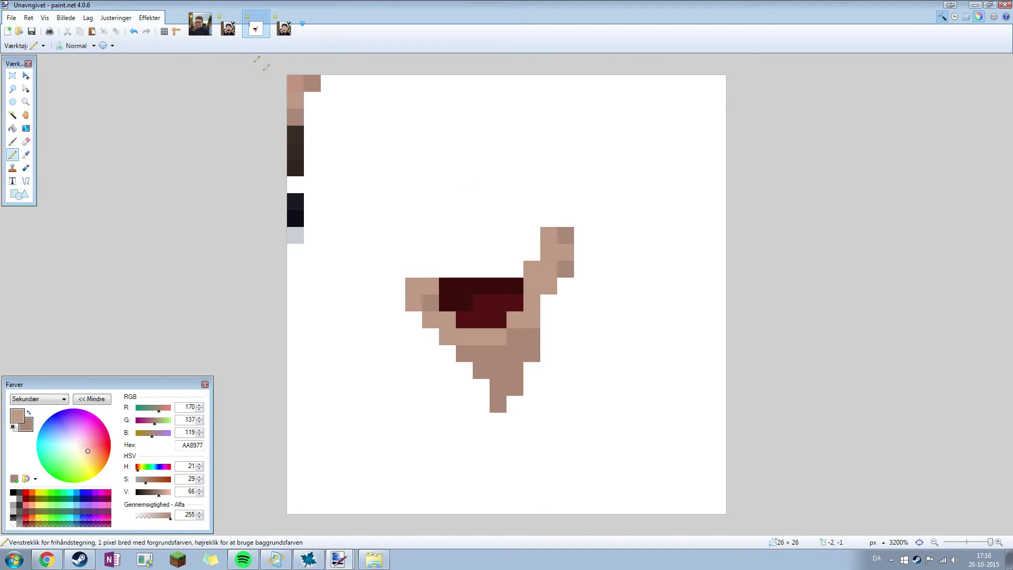
{"action": "left_click", "coordinate": [229, 29]}
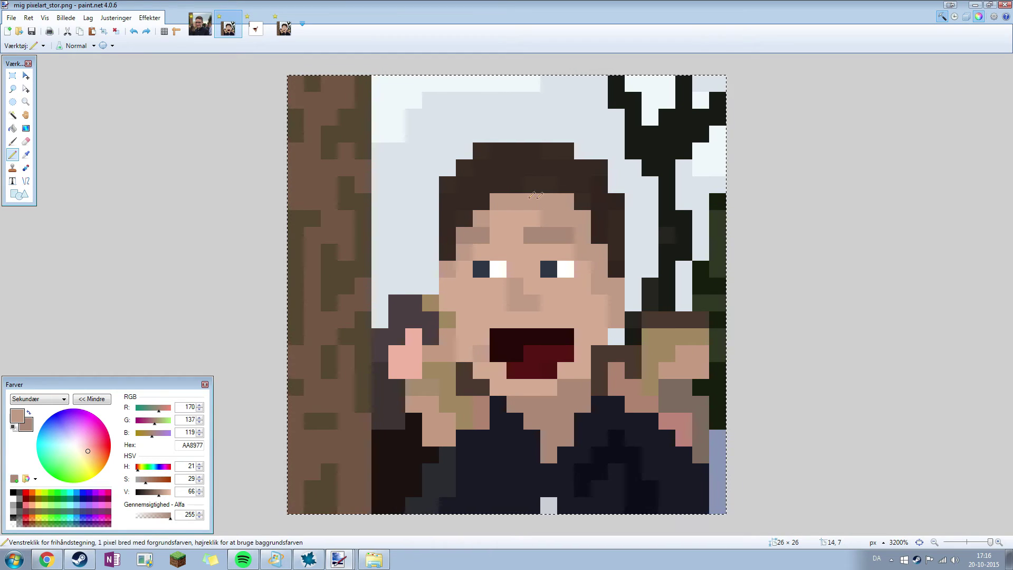
{"action": "left_click_drag", "start_coordinate": [546, 202], "coordinate": [567, 203]}
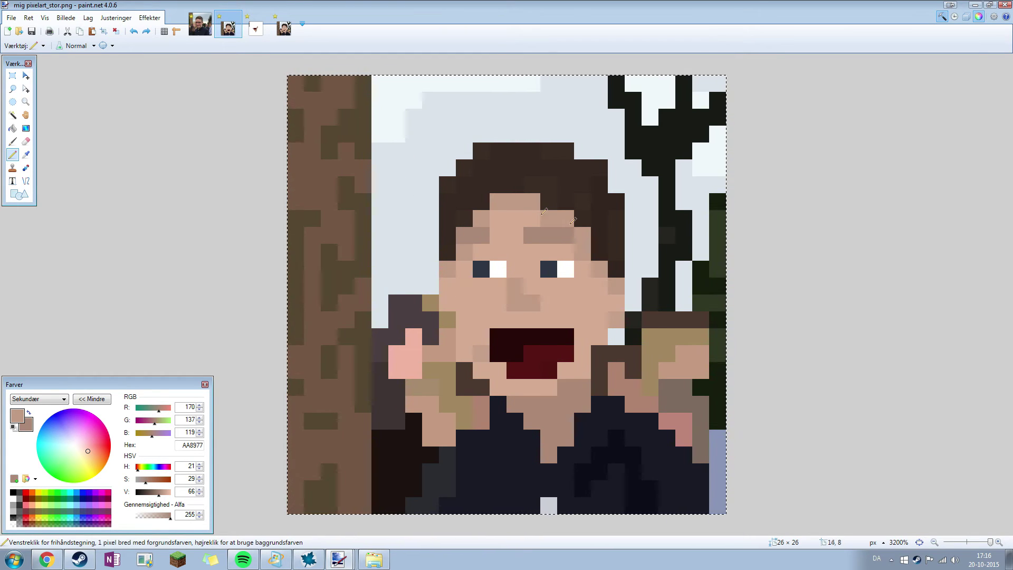
{"action": "left_click", "coordinate": [256, 29]}
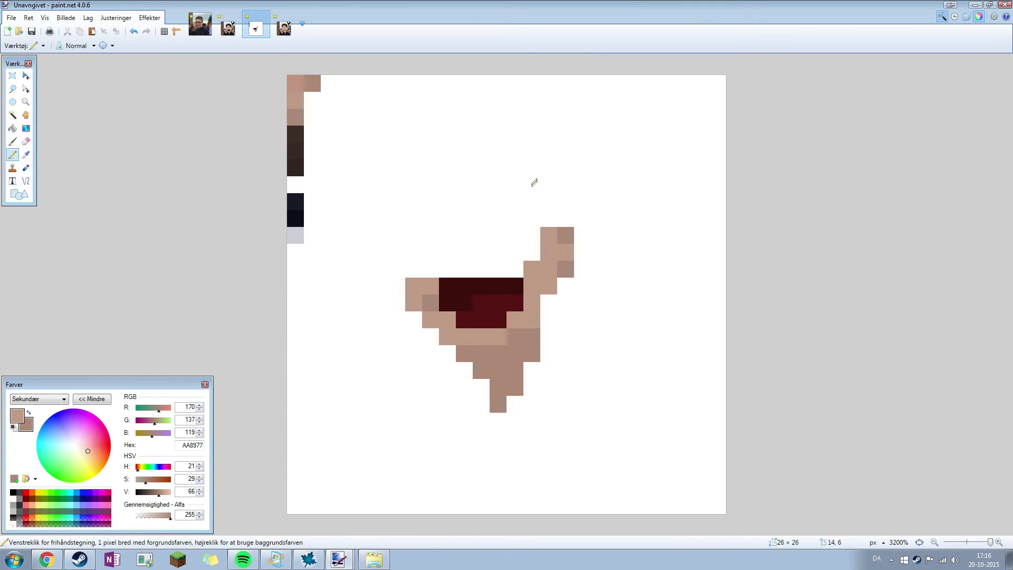
{"action": "left_click", "coordinate": [550, 221]}
{"action": "left_click_drag", "start_coordinate": [537, 201], "coordinate": [536, 187]}
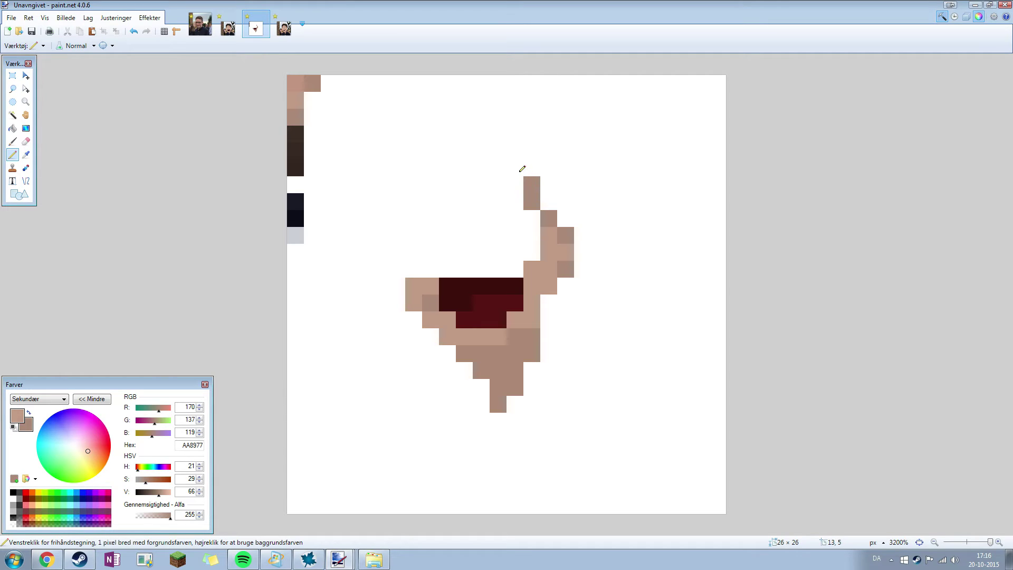
{"action": "left_click_drag", "start_coordinate": [522, 169], "coordinate": [506, 165]}
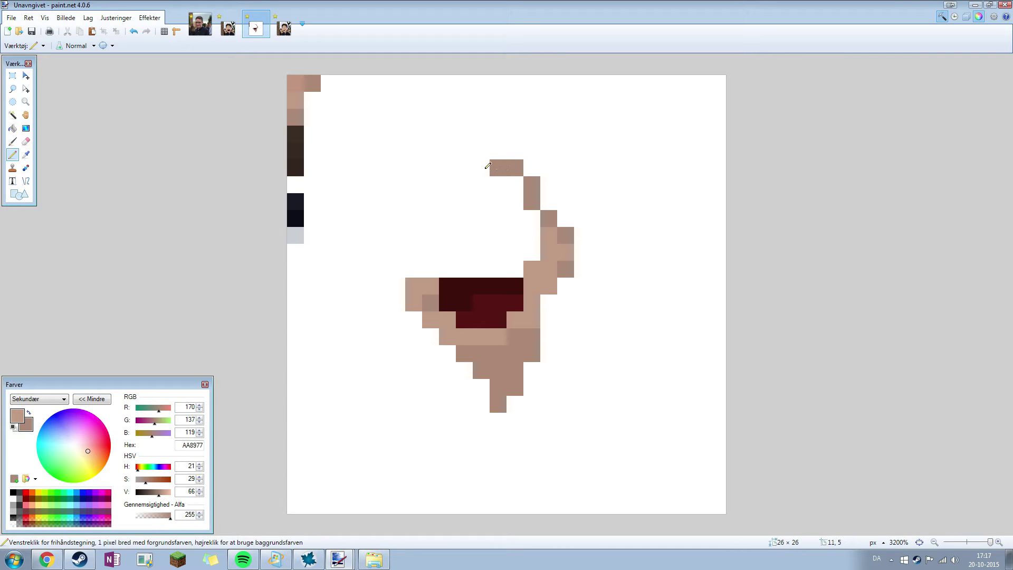
{"action": "left_click", "coordinate": [483, 154]}
{"action": "left_click", "coordinate": [465, 152]}
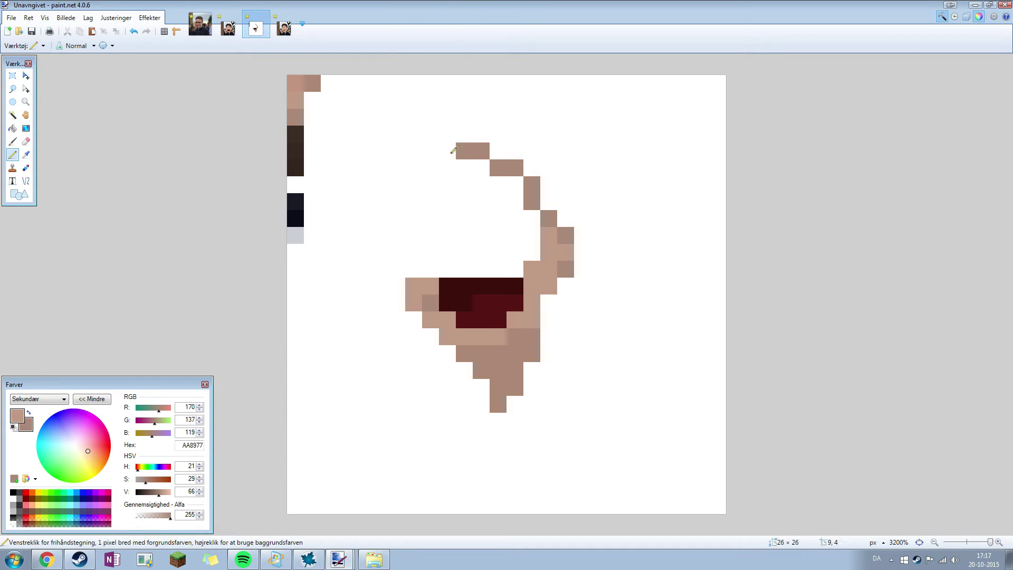
Extend the AA8977 outline one pixel across the crown and add one pixel diagonally below it, undoing misplaced pixels
{"action": "left_click", "coordinate": [452, 151]}
{"action": "left_click", "coordinate": [416, 166]}
{"action": "key", "text": "ctrl+z"}
{"action": "left_click", "coordinate": [432, 165]}
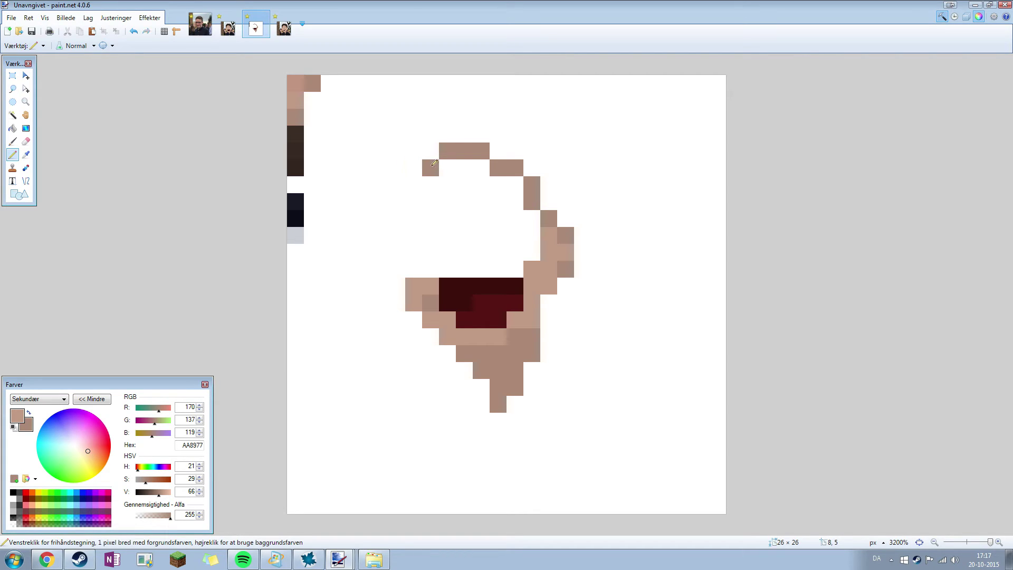
{"action": "left_click_drag", "start_coordinate": [429, 185], "coordinate": [409, 182]}
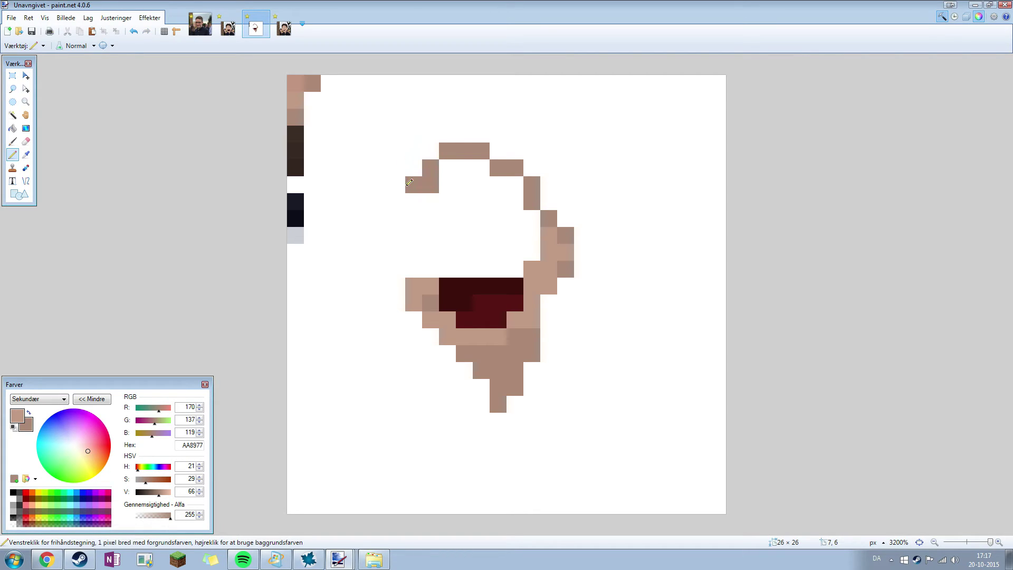
{"action": "key", "text": "ctrl+z"}
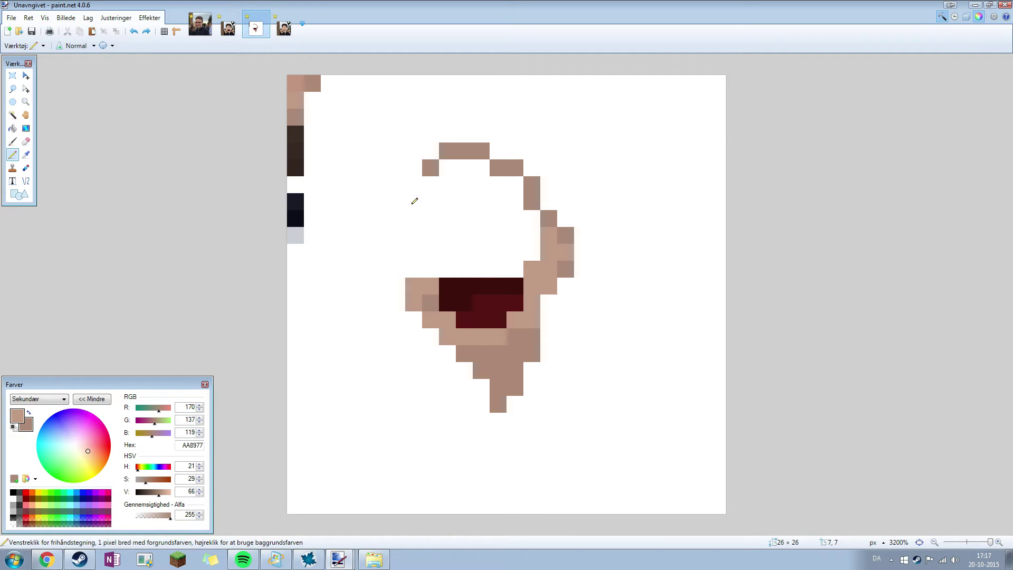
Continue the outline down the side opposite the ear to a C19C87 row above the mouth, and draw a two-tone nose three pixels high
{"action": "left_click", "coordinate": [415, 201]}
{"action": "left_click", "coordinate": [397, 217]}
{"action": "mouse_move", "coordinate": [397, 235]}
{"action": "left_mouse_down"}
{"action": "mouse_move", "coordinate": [395, 247]}
{"action": "mouse_move", "coordinate": [473, 269]}
{"action": "mouse_move", "coordinate": [531, 269]}
{"action": "left_mouse_up"}
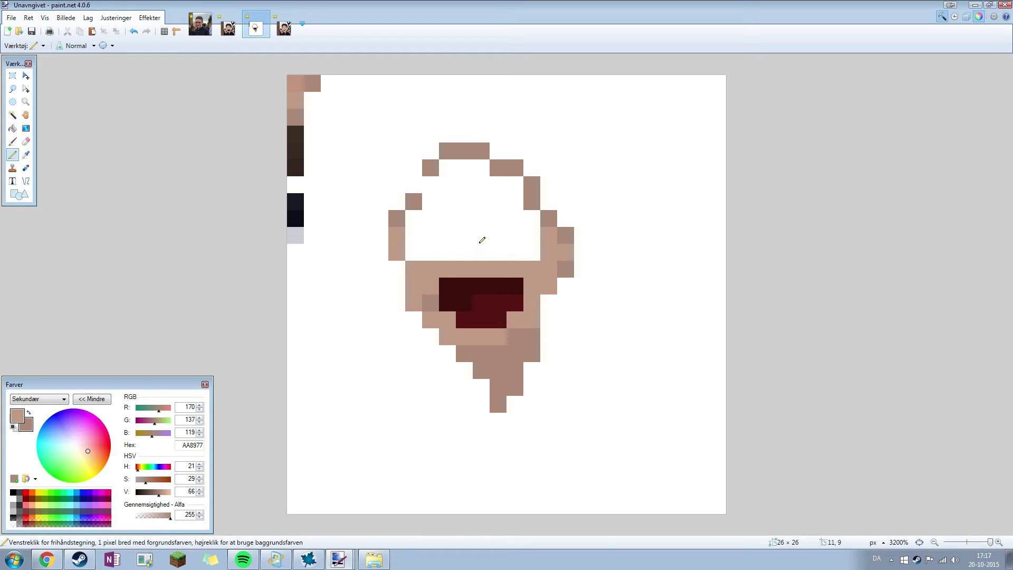
{"action": "mouse_move", "coordinate": [480, 247]}
{"action": "left_mouse_down"}
{"action": "mouse_move", "coordinate": [470, 251]}
{"action": "mouse_move", "coordinate": [467, 218]}
{"action": "left_mouse_up"}
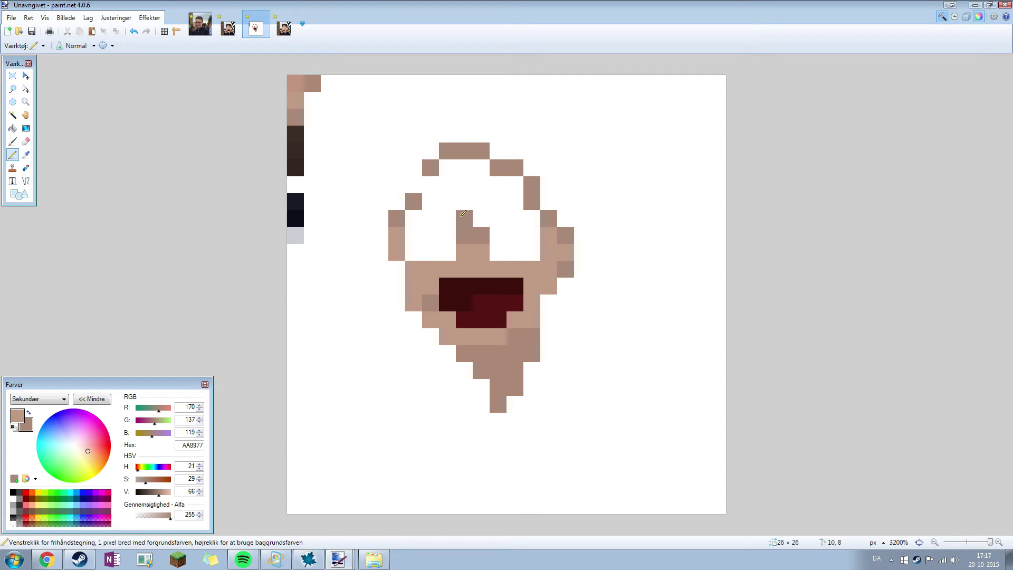
Sample eye colour 2E3644 from the finished pixel art as primary and white FFFFFF from the working canvas as secondary
{"action": "left_click", "coordinate": [218, 35]}
{"action": "key", "text": "ctrl+shift+Tab"}
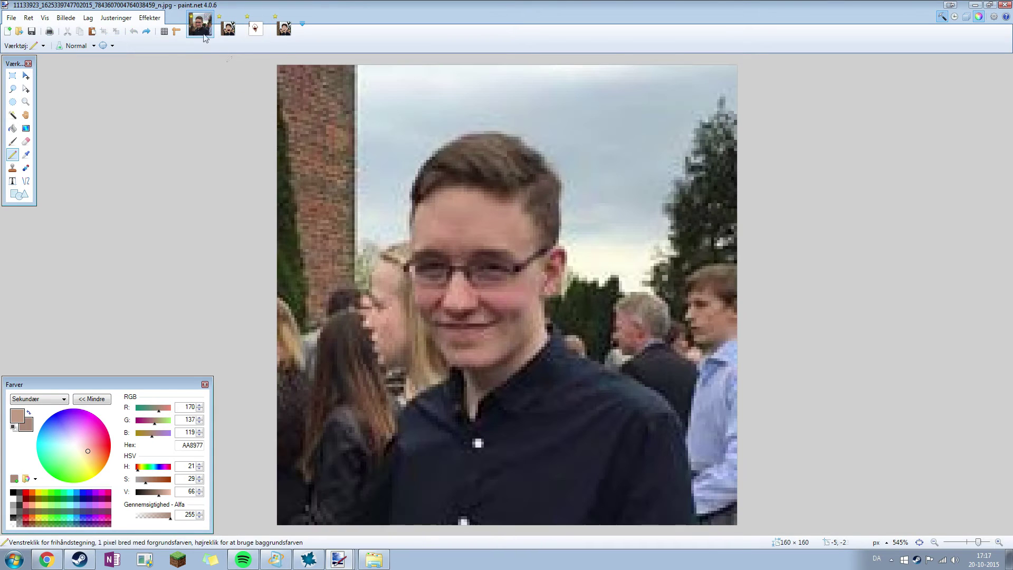
{"action": "left_click", "coordinate": [228, 29]}
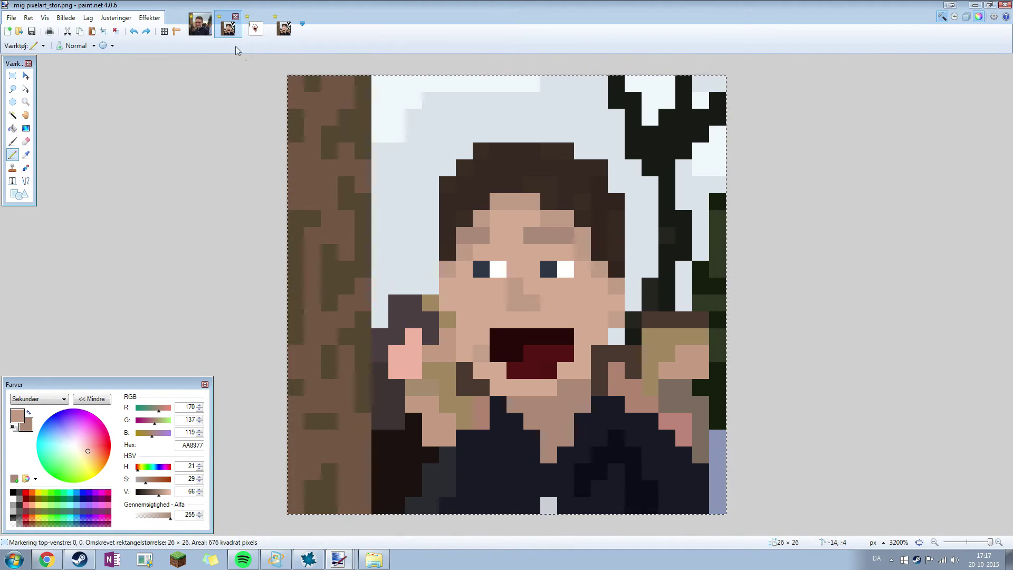
{"action": "left_click", "coordinate": [25, 154]}
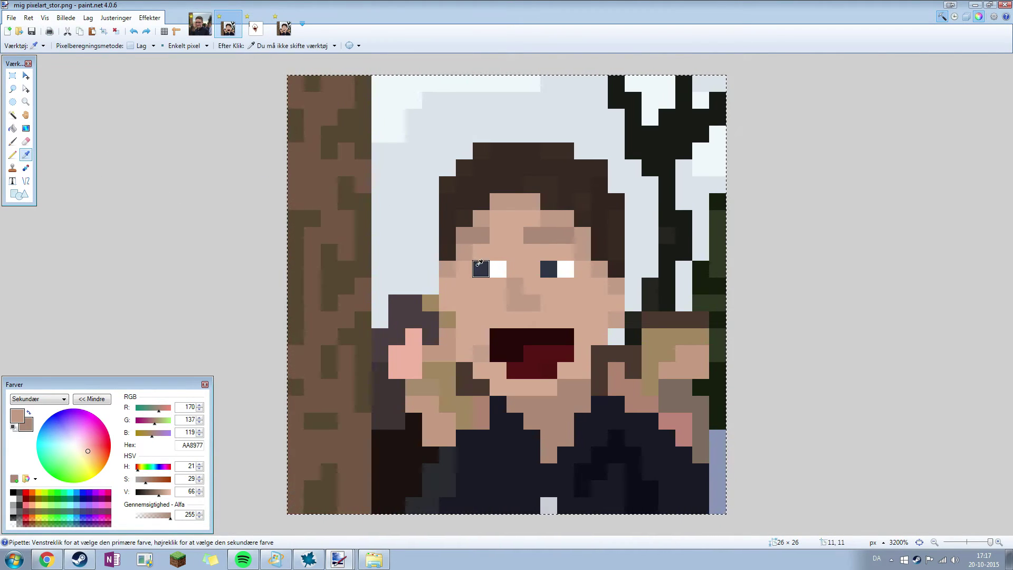
{"action": "left_click", "coordinate": [13, 154]}
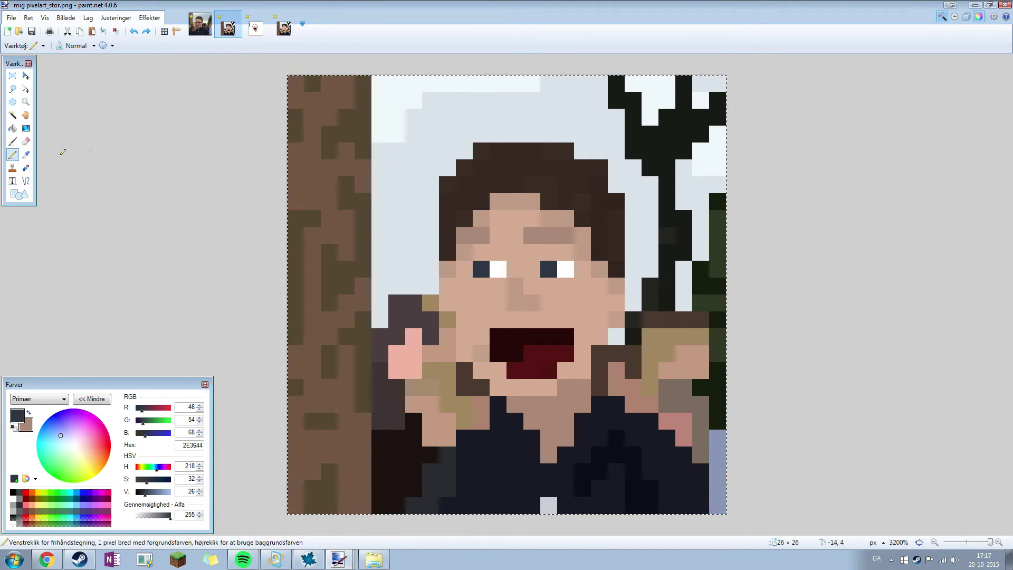
{"action": "left_click", "coordinate": [257, 30]}
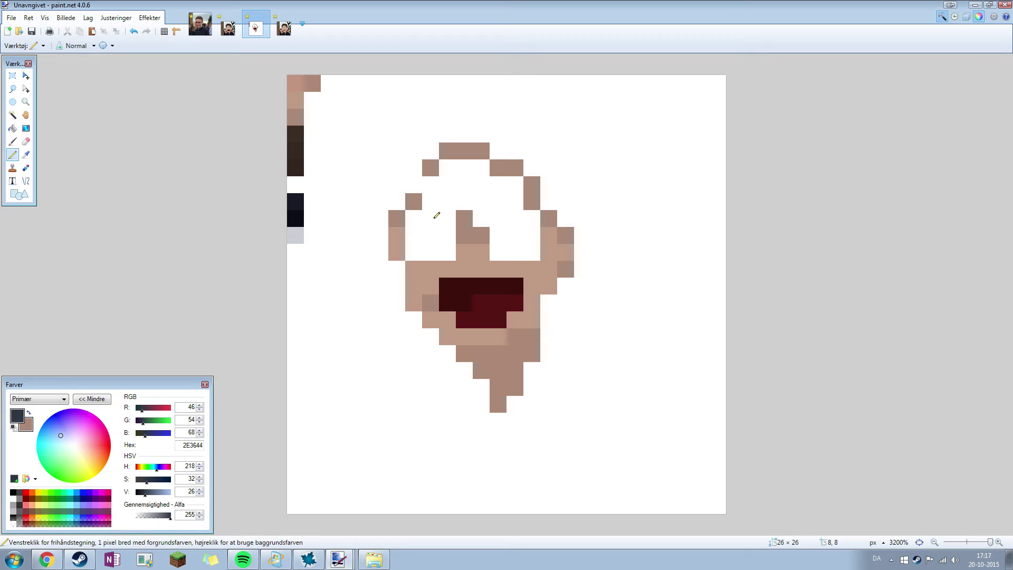
{"action": "left_click", "coordinate": [25, 154]}
{"action": "right_click", "coordinate": [430, 251]}
{"action": "left_click", "coordinate": [12, 154]}
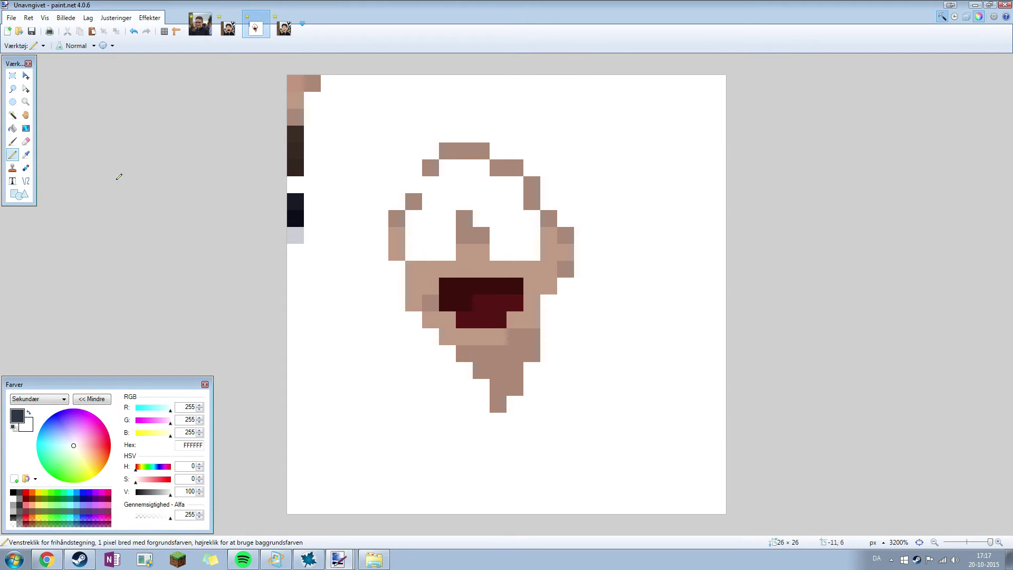
Sample C19C87 as primary, fill the row at the nose base and both outer cheeks, and undo the trial row above the eyes
{"action": "left_click", "coordinate": [25, 154]}
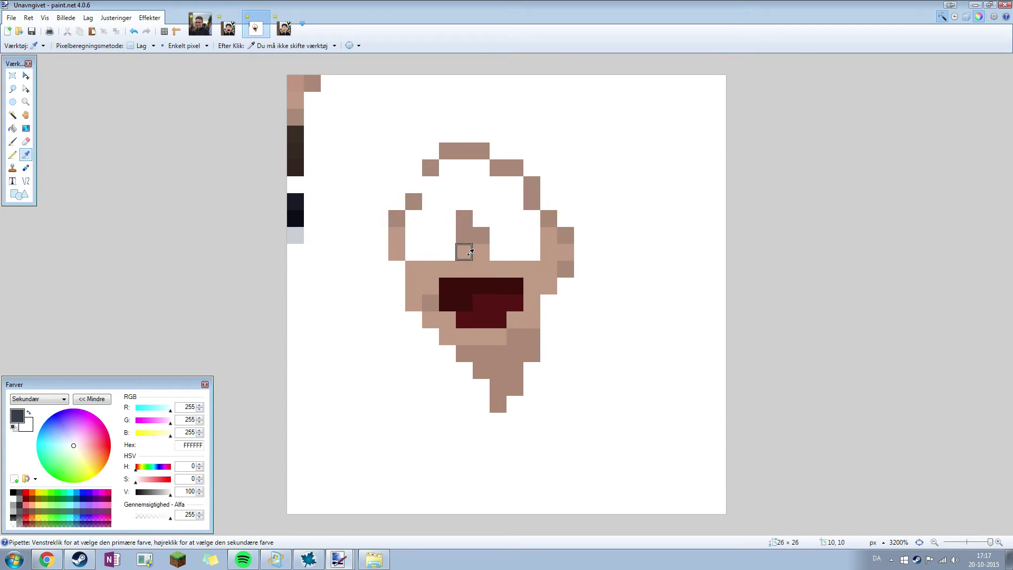
{"action": "left_click", "coordinate": [463, 249]}
{"action": "left_click", "coordinate": [13, 154]}
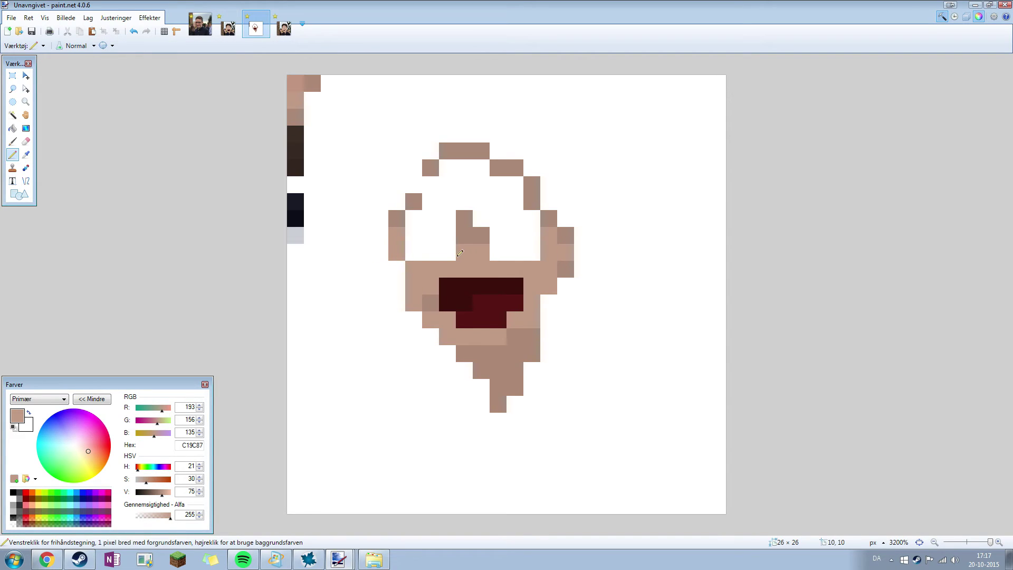
{"action": "mouse_move", "coordinate": [456, 254]}
{"action": "left_mouse_down"}
{"action": "mouse_move", "coordinate": [419, 256]}
{"action": "mouse_move", "coordinate": [532, 255]}
{"action": "mouse_move", "coordinate": [527, 218]}
{"action": "left_mouse_up"}
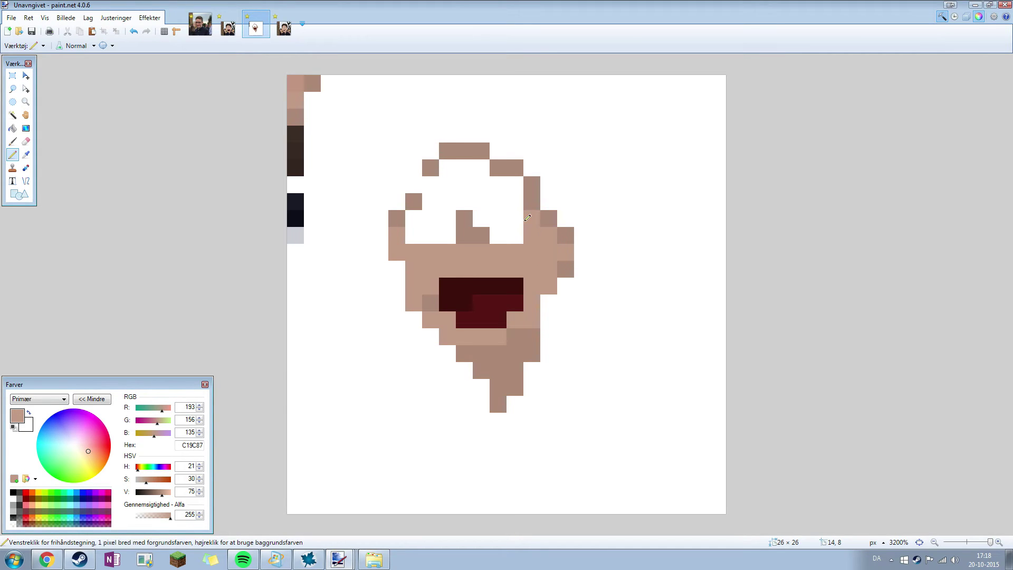
{"action": "mouse_move", "coordinate": [394, 240]}
{"action": "left_mouse_down"}
{"action": "mouse_move", "coordinate": [413, 235]}
{"action": "mouse_move", "coordinate": [417, 218]}
{"action": "mouse_move", "coordinate": [517, 190]}
{"action": "left_mouse_up"}
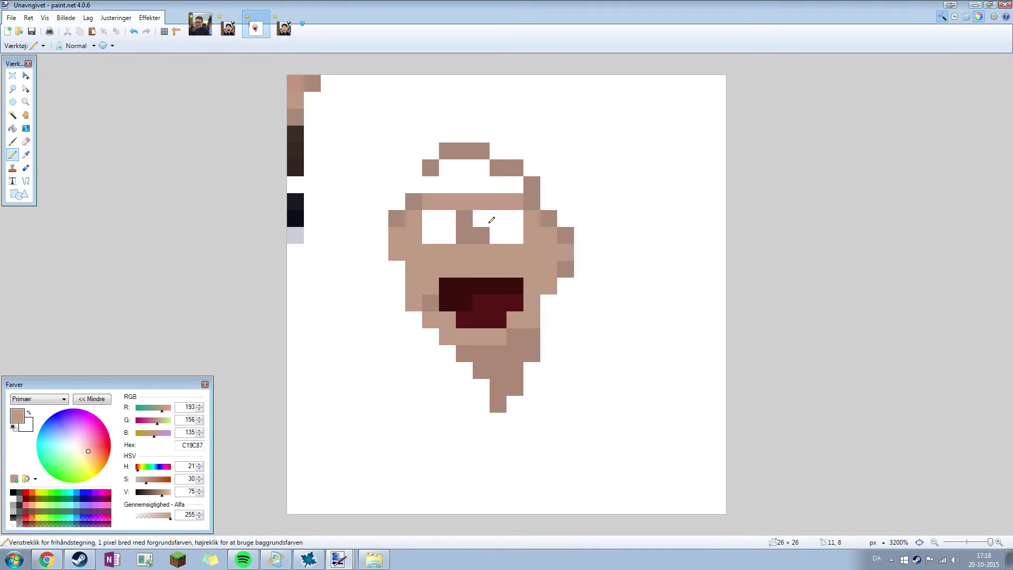
{"action": "key", "text": "ctrl+z"}
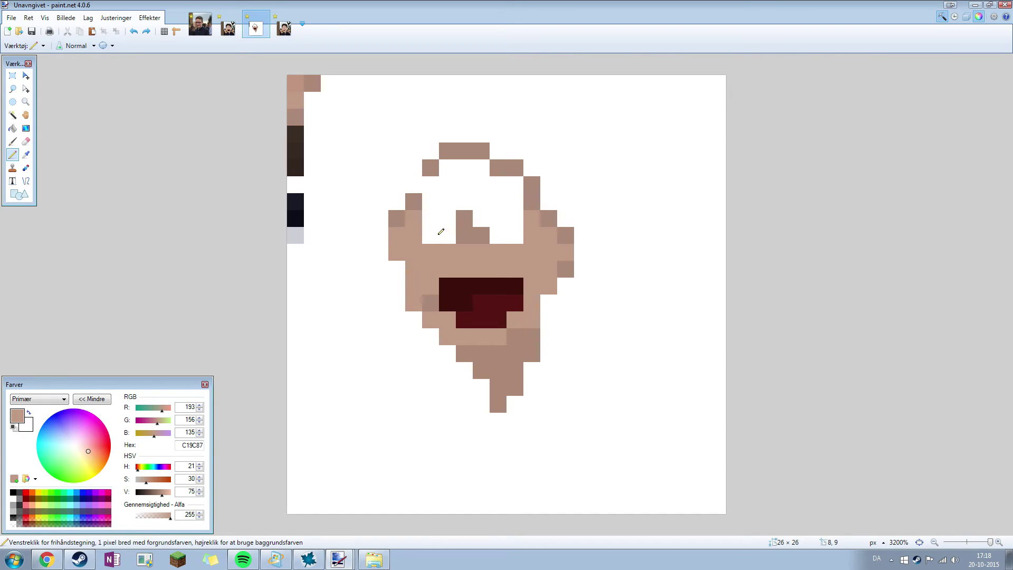
Fill the cheeks beside the nose, the forehead and the nose bridge with C19C87, leaving two 2 × 2 pixel white eyes
{"action": "left_click_drag", "start_coordinate": [436, 235], "coordinate": [449, 235]}
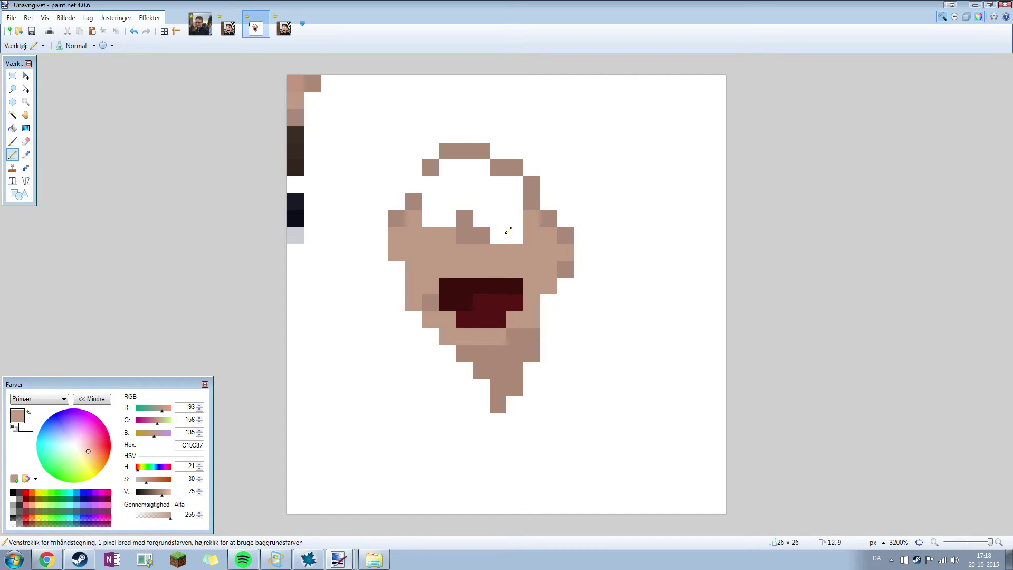
{"action": "left_click_drag", "start_coordinate": [517, 236], "coordinate": [505, 240]}
{"action": "mouse_move", "coordinate": [517, 182]}
{"action": "left_mouse_down"}
{"action": "mouse_move", "coordinate": [435, 182]}
{"action": "mouse_move", "coordinate": [482, 167]}
{"action": "mouse_move", "coordinate": [453, 167]}
{"action": "mouse_move", "coordinate": [485, 211]}
{"action": "left_mouse_up"}
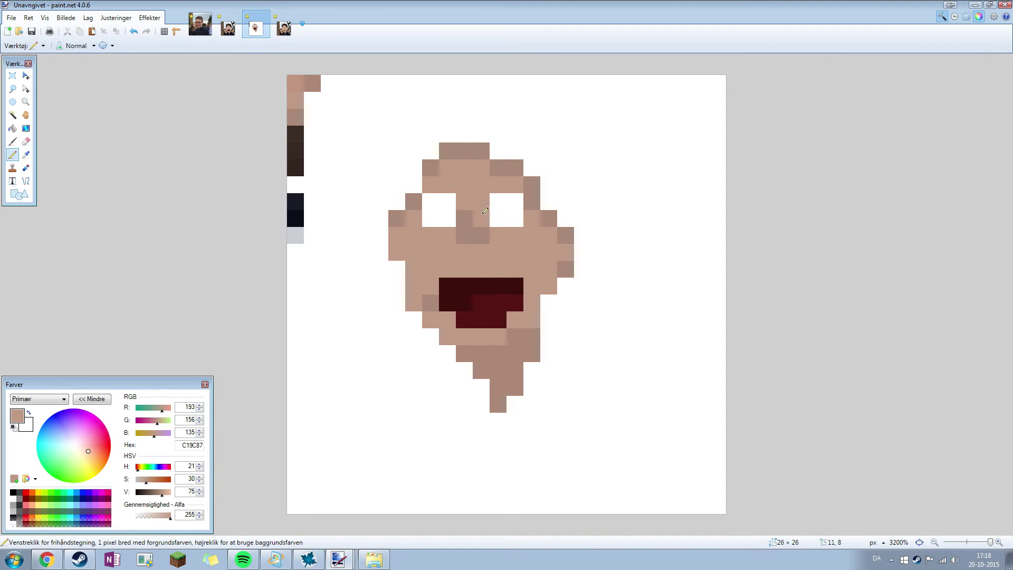
{"action": "scroll", "coordinate": [368, 257], "scroll_direction": "down", "scroll_amount": 5}
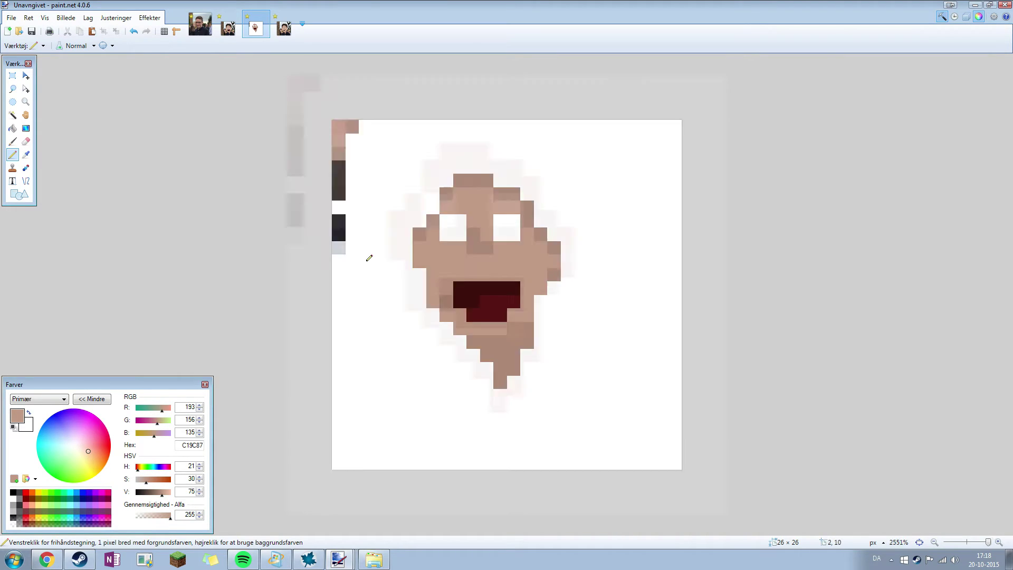
{"action": "scroll", "coordinate": [370, 260], "scroll_direction": "up", "scroll_amount": 5}
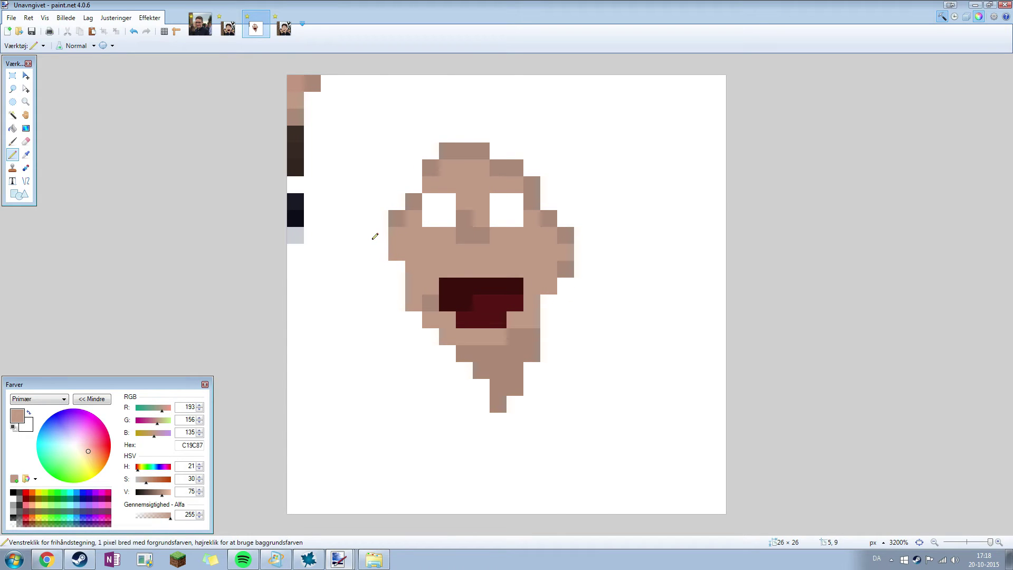
Return to the finished pixel art, show its layers and look through the layer list
{"action": "left_click", "coordinate": [228, 26]}
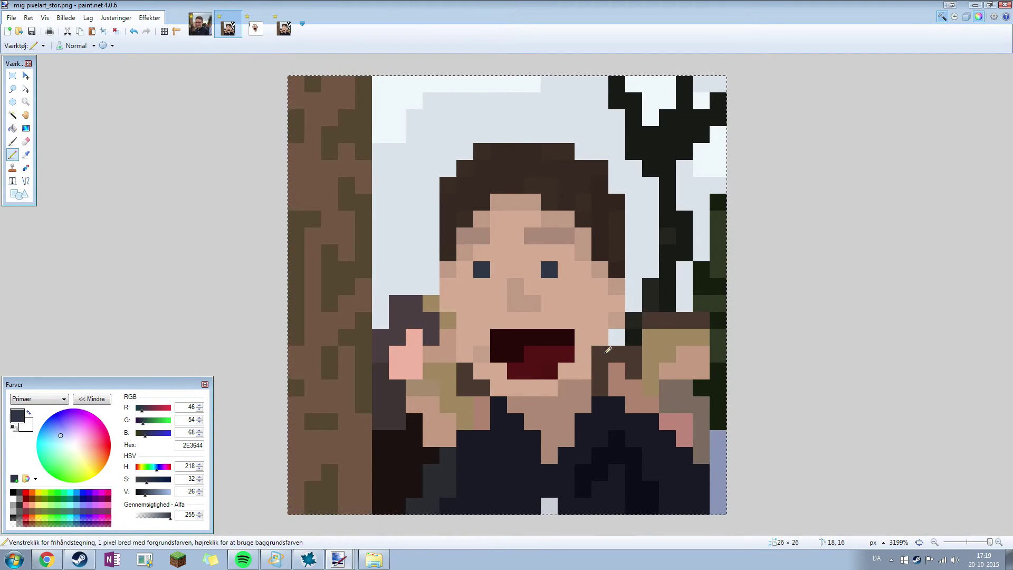
{"action": "left_click", "coordinate": [966, 16]}
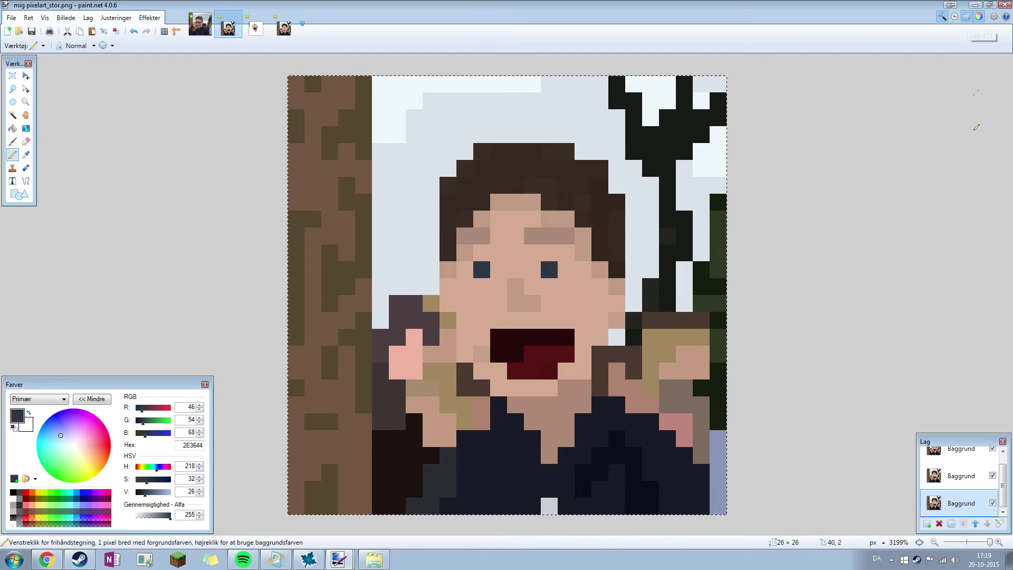
{"action": "scroll", "coordinate": [901, 347], "scroll_direction": "down", "scroll_amount": 3}
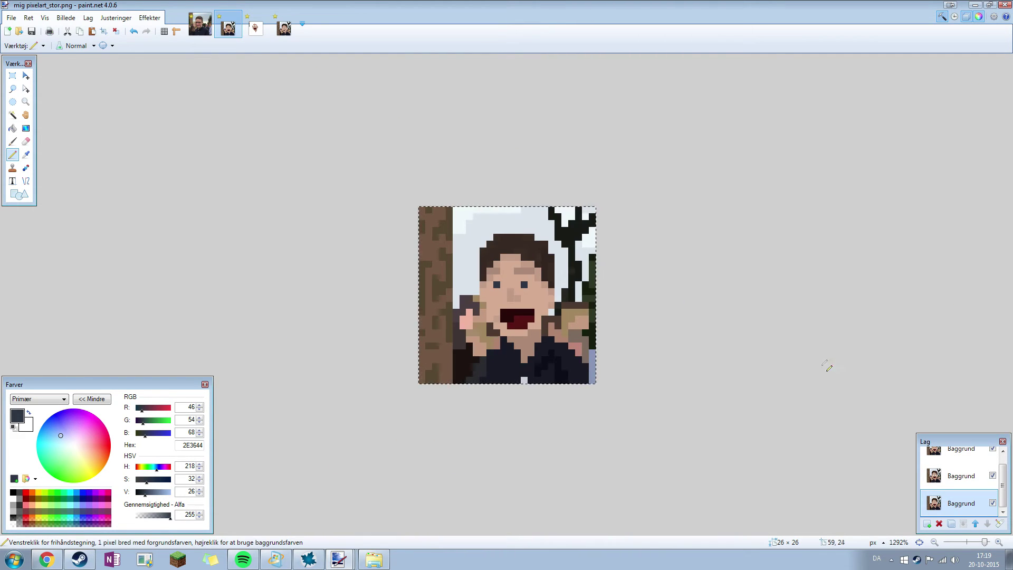
{"action": "scroll", "coordinate": [960, 480], "scroll_direction": "up", "scroll_amount": 2}
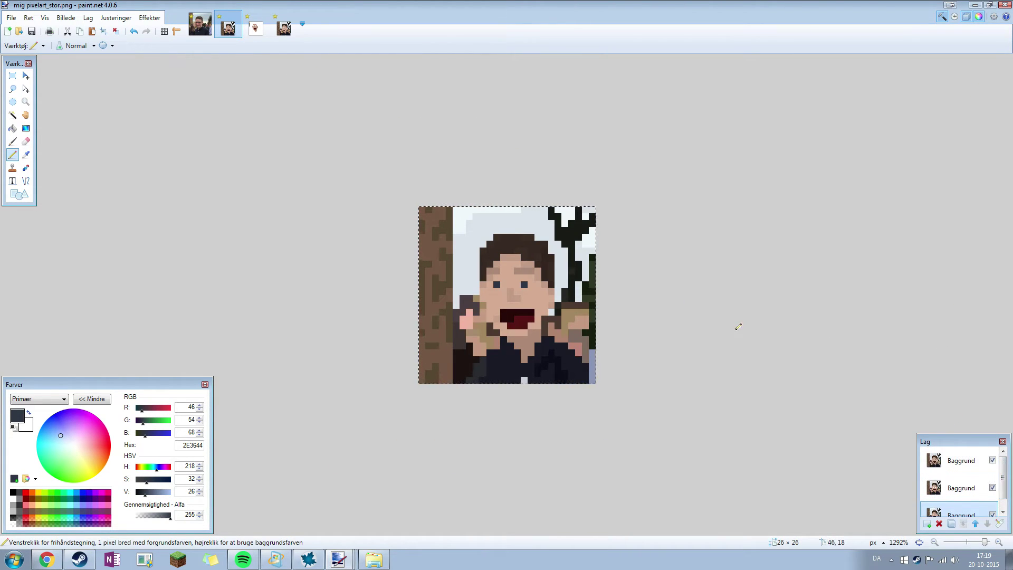
{"action": "scroll", "coordinate": [545, 290], "scroll_direction": "up", "scroll_amount": 3}
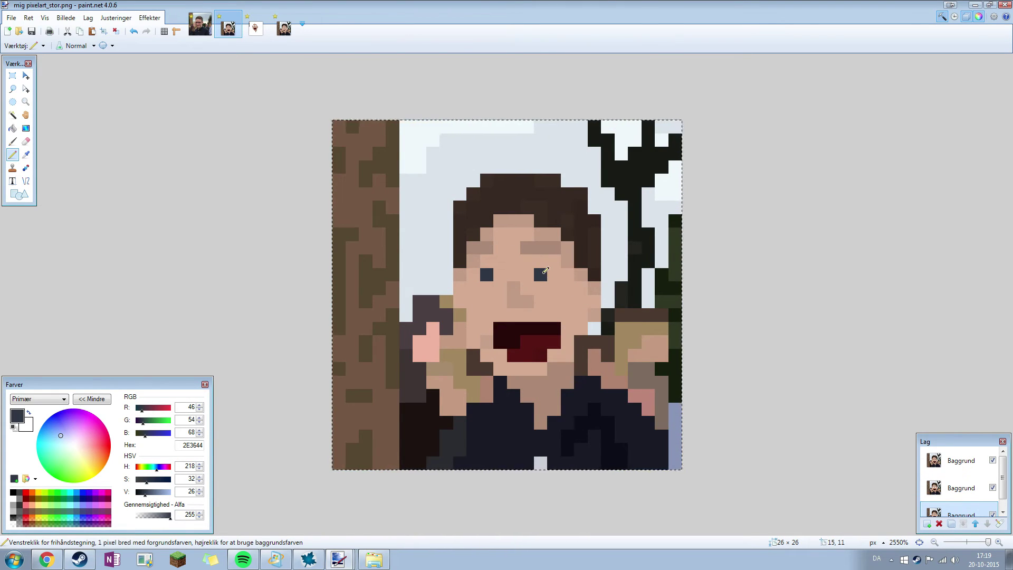
Try painting both single-pixel eyes white on the top layer of the finished pixel art, and undo both pixels
{"action": "scroll", "coordinate": [981, 486], "scroll_direction": "down", "scroll_amount": 1}
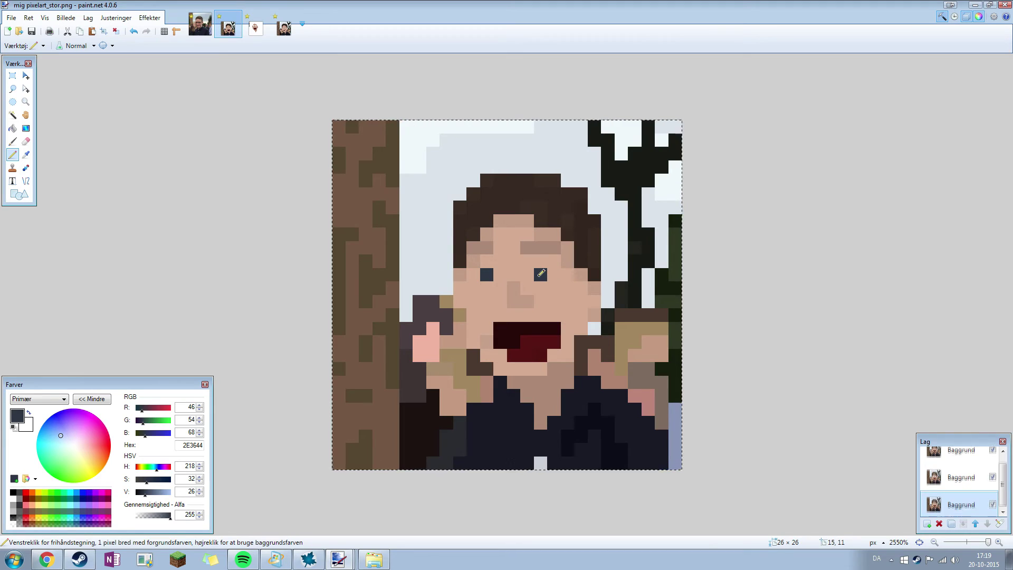
{"action": "left_click", "coordinate": [955, 450]}
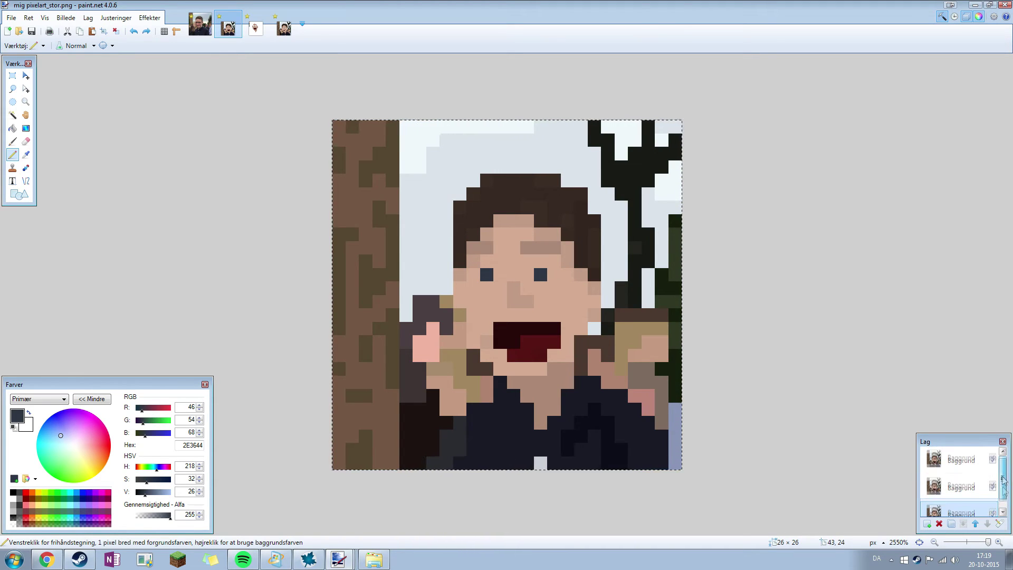
{"action": "right_click", "coordinate": [538, 274]}
{"action": "right_click", "coordinate": [486, 274]}
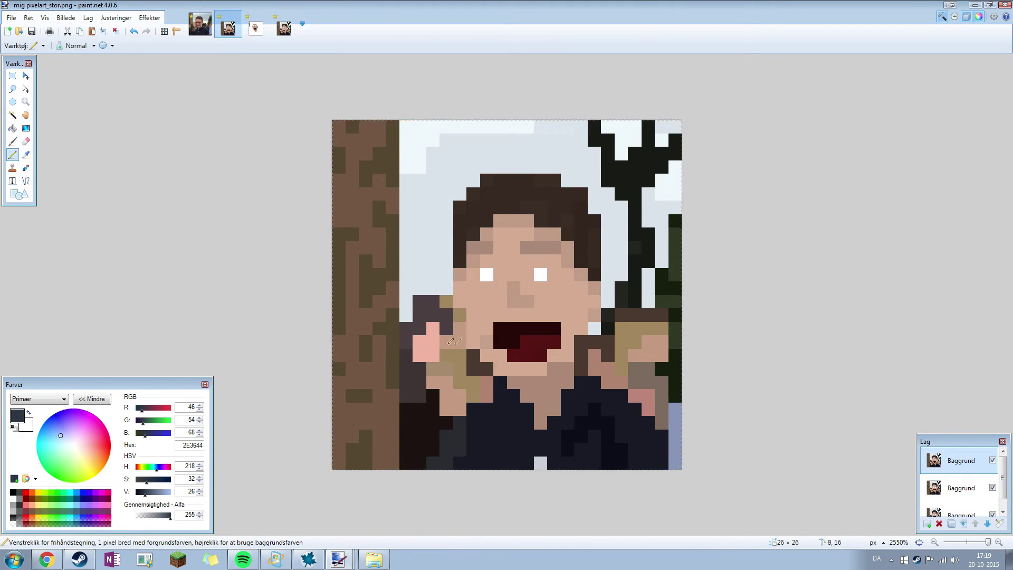
{"action": "scroll", "coordinate": [414, 336], "scroll_direction": "down", "scroll_amount": 5}
{"action": "scroll", "coordinate": [414, 337], "scroll_direction": "up", "scroll_amount": 5}
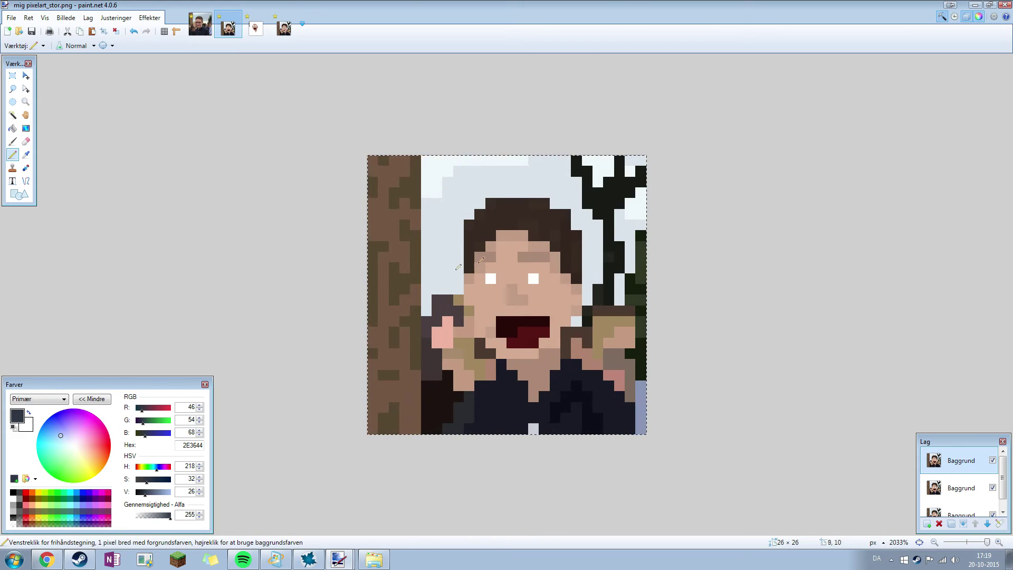
{"action": "key", "text": "ctrl+z"}
{"action": "key", "text": "ctrl+z"}
{"action": "scroll", "coordinate": [509, 297], "scroll_direction": "down", "scroll_amount": 1}
{"action": "scroll", "coordinate": [528, 281], "scroll_direction": "up", "scroll_amount": 3}
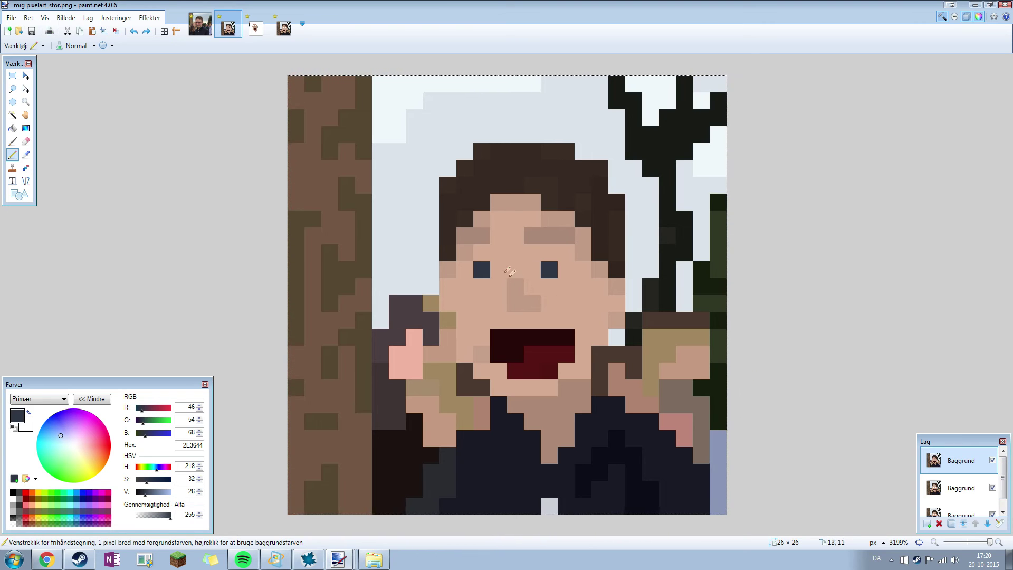
Hide the upper two layers of the finished pixel art one by one and compare the eye variants on the layers below
{"action": "left_click", "coordinate": [993, 460]}
{"action": "left_click", "coordinate": [971, 488]}
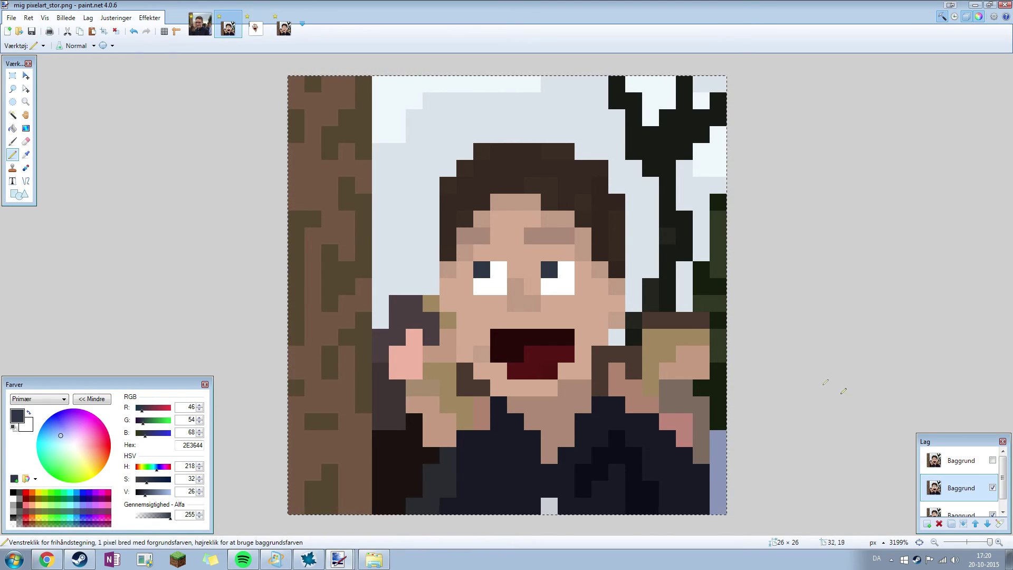
{"action": "scroll", "coordinate": [793, 334], "scroll_direction": "down", "scroll_amount": 5}
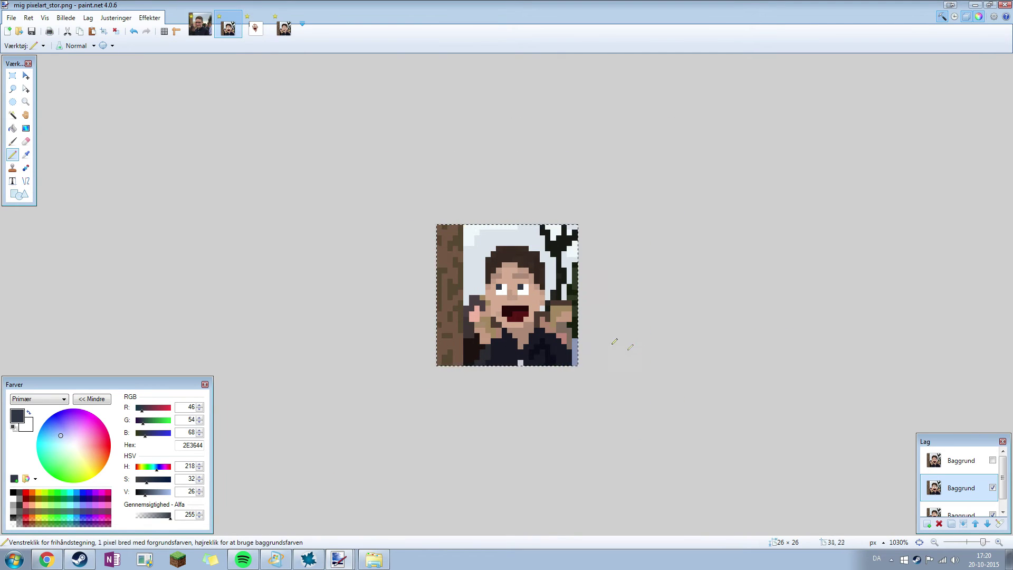
{"action": "scroll", "coordinate": [630, 347], "scroll_direction": "up", "scroll_amount": 3}
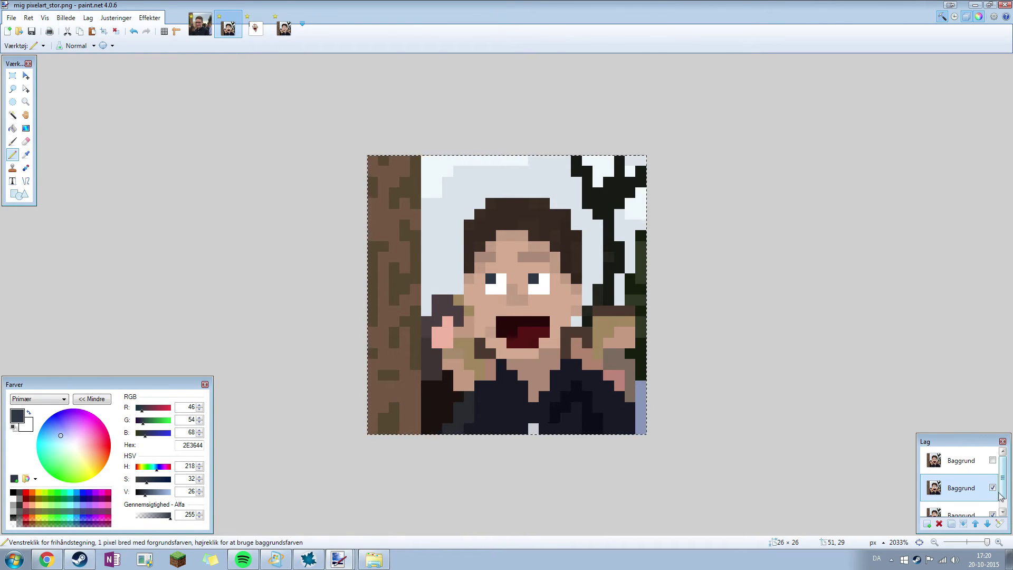
{"action": "scroll", "coordinate": [999, 496], "scroll_direction": "down", "scroll_amount": 1}
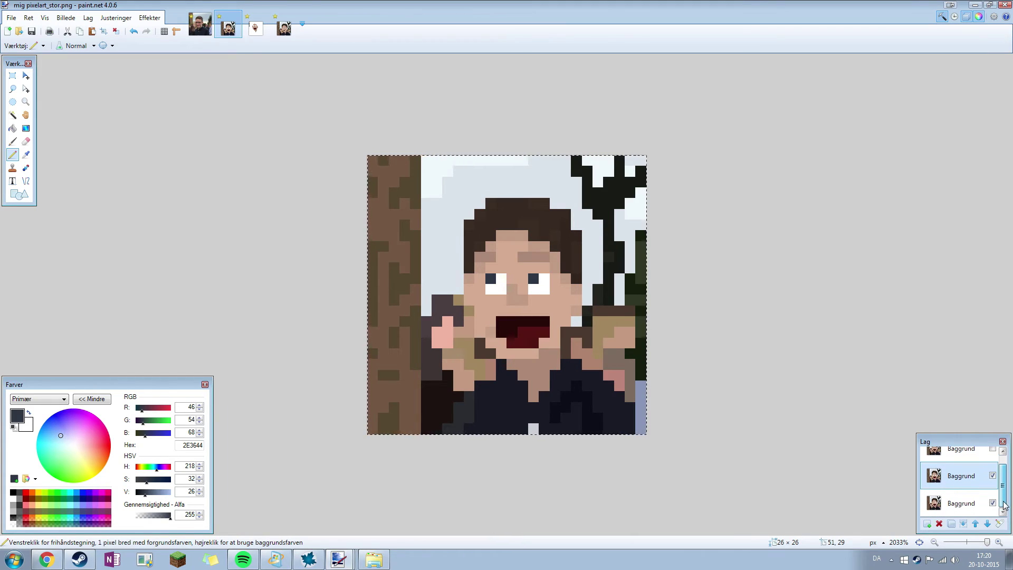
{"action": "left_click", "coordinate": [992, 476]}
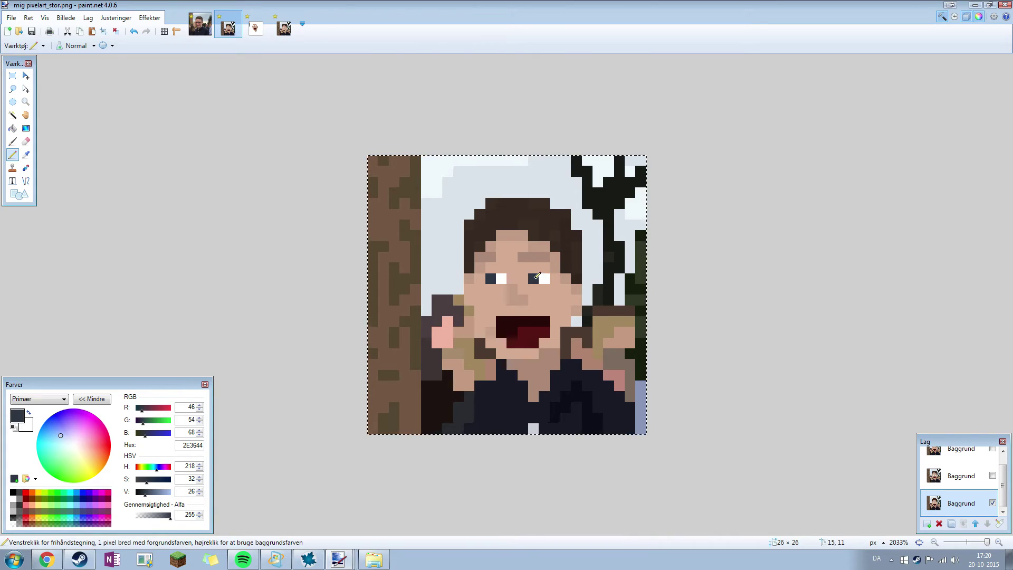
{"action": "scroll", "coordinate": [363, 342], "scroll_direction": "down", "scroll_amount": 5}
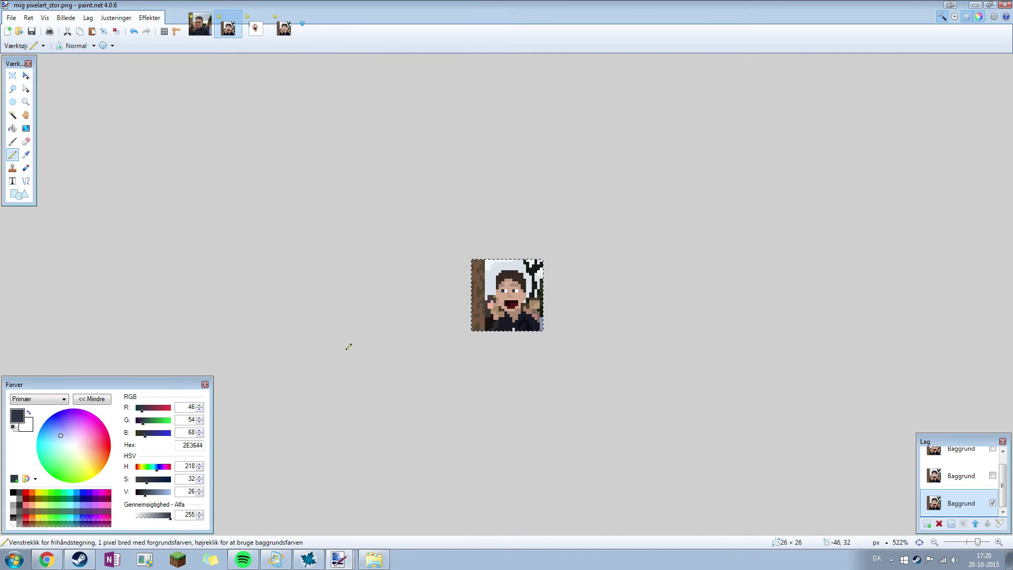
{"action": "scroll", "coordinate": [348, 347], "scroll_direction": "up", "scroll_amount": 3}
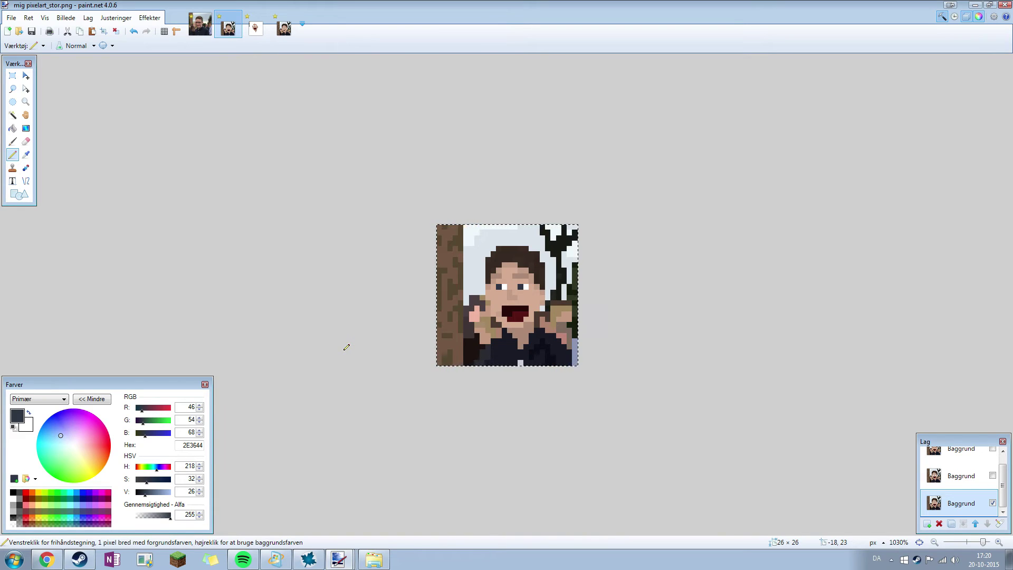
{"action": "scroll", "coordinate": [346, 347], "scroll_direction": "up", "scroll_amount": 2}
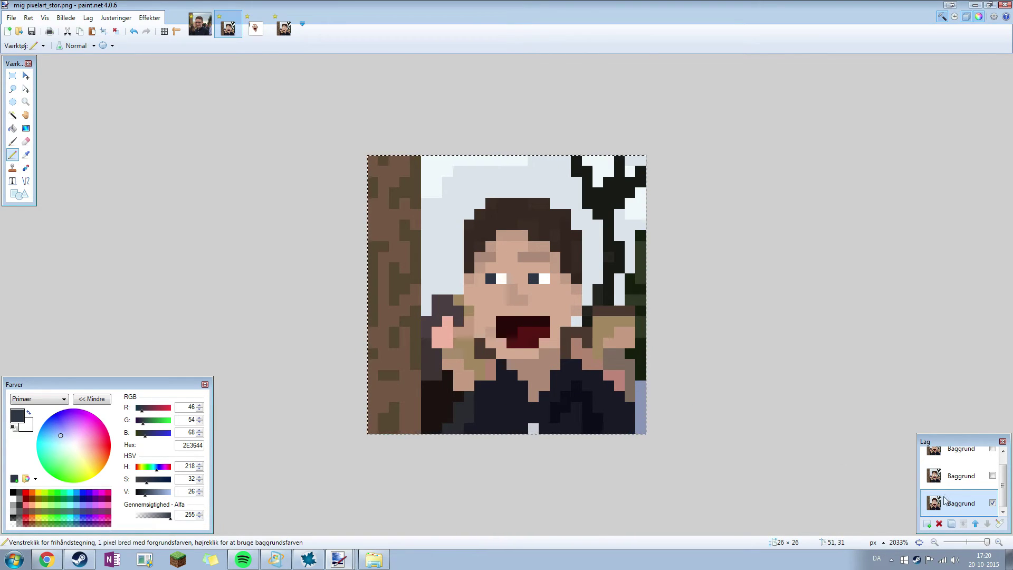
Return to the working canvas and paint the upper-left pixel of each white eye with 2E3644
{"action": "left_click", "coordinate": [255, 29]}
{"action": "left_click", "coordinate": [433, 197]}
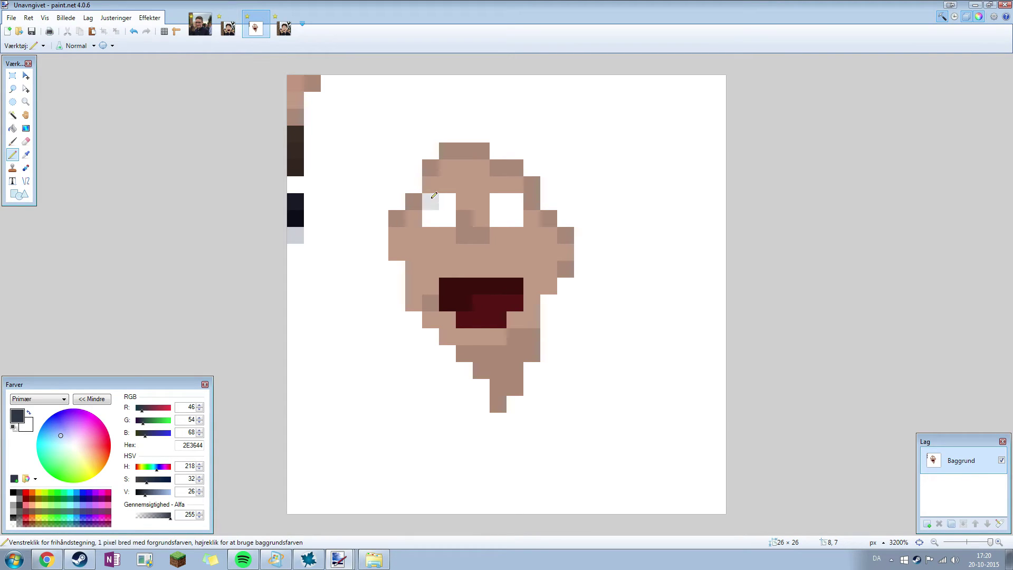
{"action": "left_click", "coordinate": [499, 199]}
{"action": "scroll", "coordinate": [169, 246], "scroll_direction": "down", "scroll_amount": 5}
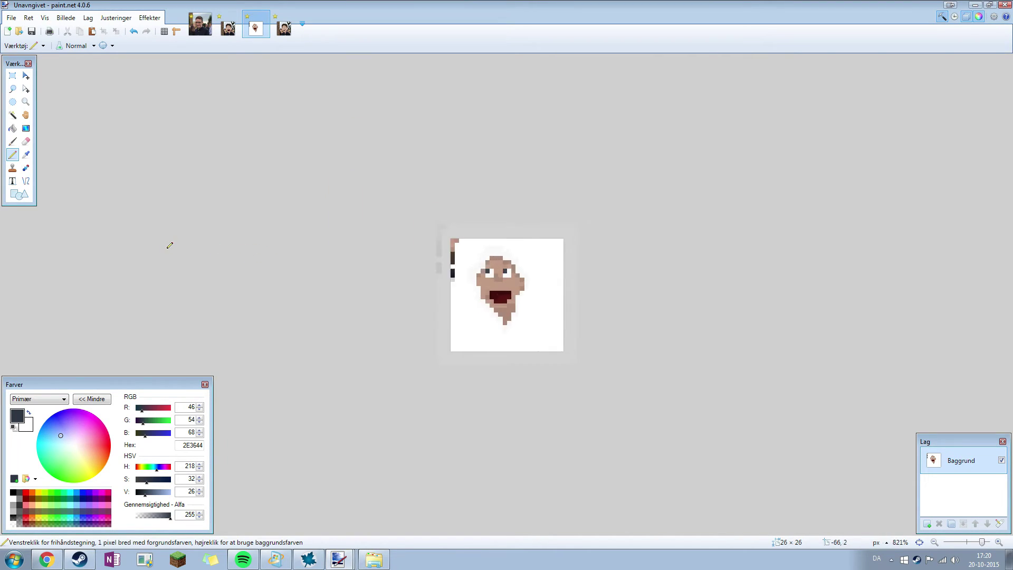
{"action": "scroll", "coordinate": [170, 246], "scroll_direction": "up", "scroll_amount": 5}
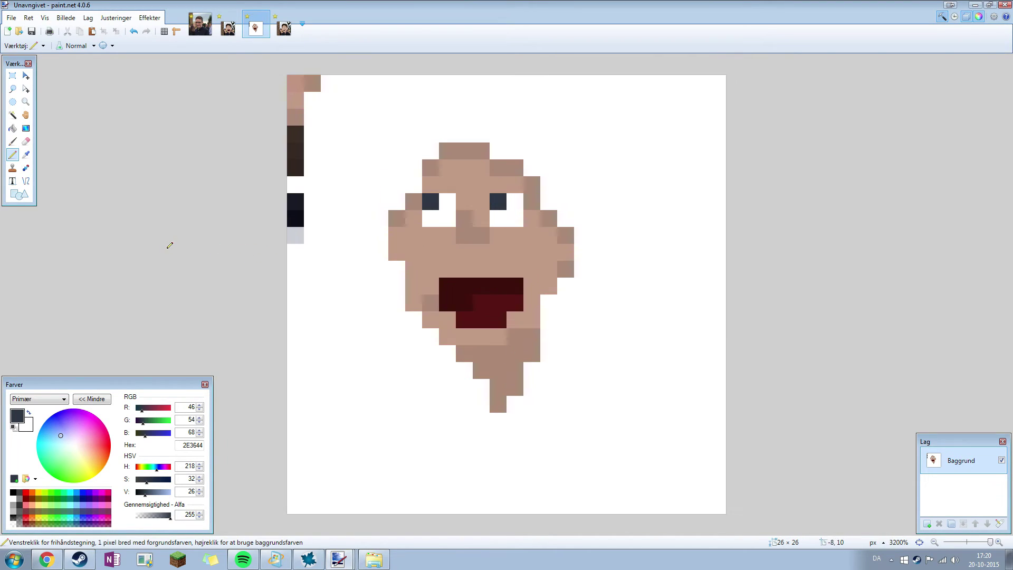
Sample AC8975 as primary from the colour swatches in the canvas corner and switch back to the Pencil
{"action": "left_click", "coordinate": [26, 155]}
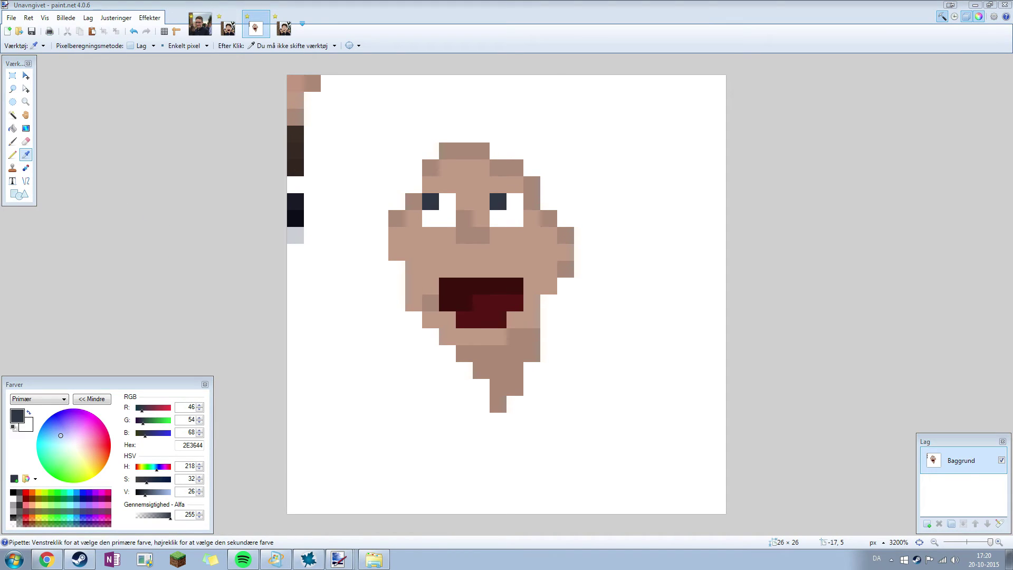
{"action": "left_click", "coordinate": [25, 155]}
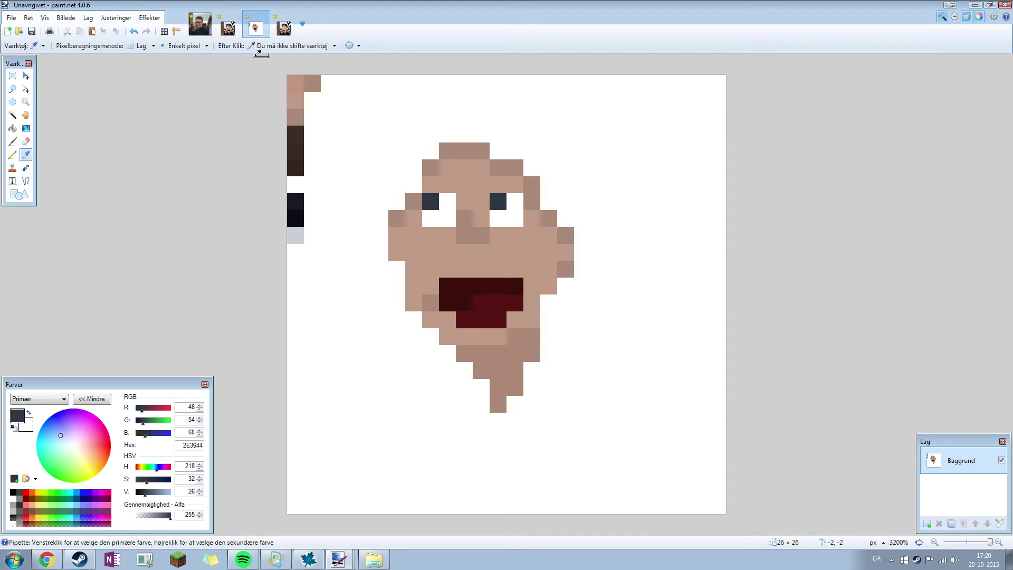
{"action": "left_click", "coordinate": [312, 82]}
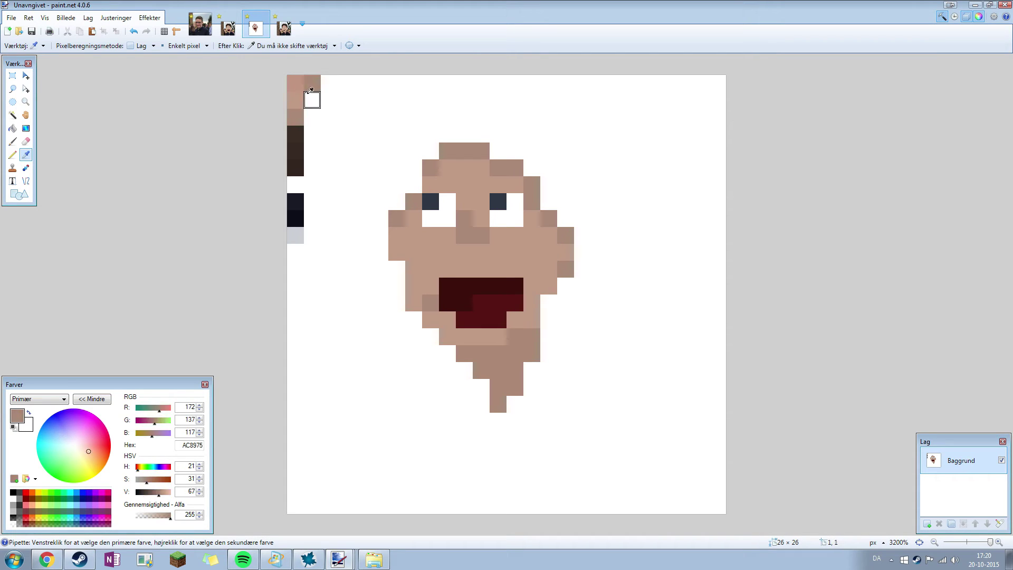
{"action": "left_click", "coordinate": [13, 155]}
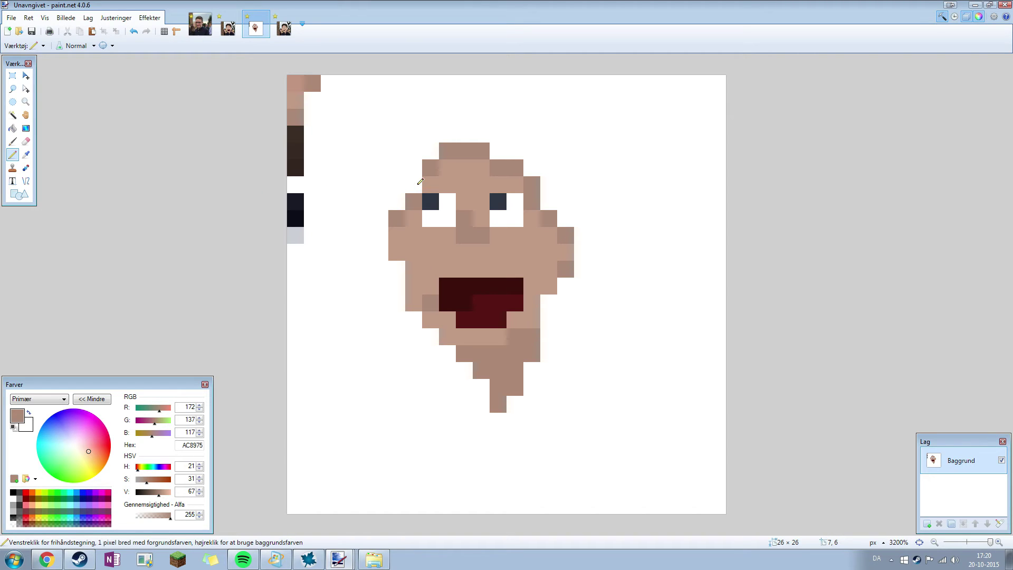
Try AC8975 pixels as an eyebrow above the left-hand eye and undo them
{"action": "left_click_drag", "start_coordinate": [422, 182], "coordinate": [429, 183]}
{"action": "key", "text": "ctrl+z"}
{"action": "key", "text": "k"}
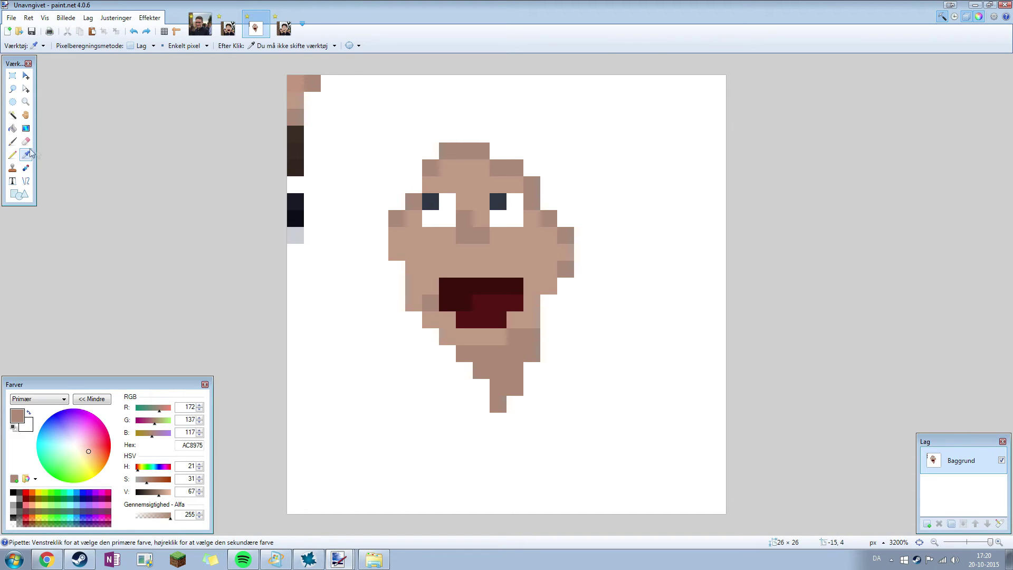
{"action": "key", "text": "p"}
{"action": "left_click", "coordinate": [414, 185]}
{"action": "key", "text": "ctrl+z"}
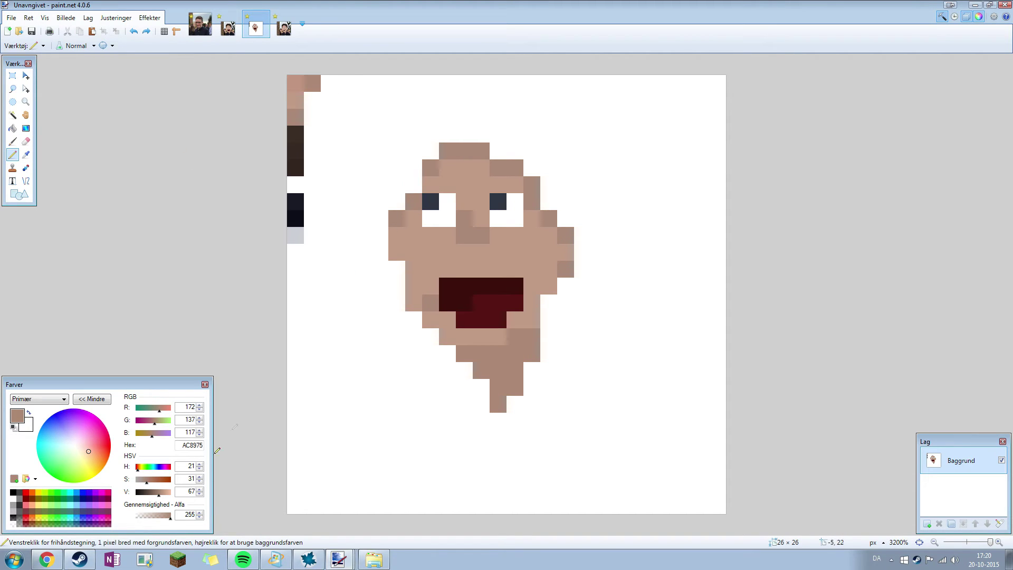
Darken the primary colour to a value of 58 (967867), try it as a row above the mouth and undo the row
{"action": "left_click", "coordinate": [156, 494]}
{"action": "left_click", "coordinate": [157, 493]}
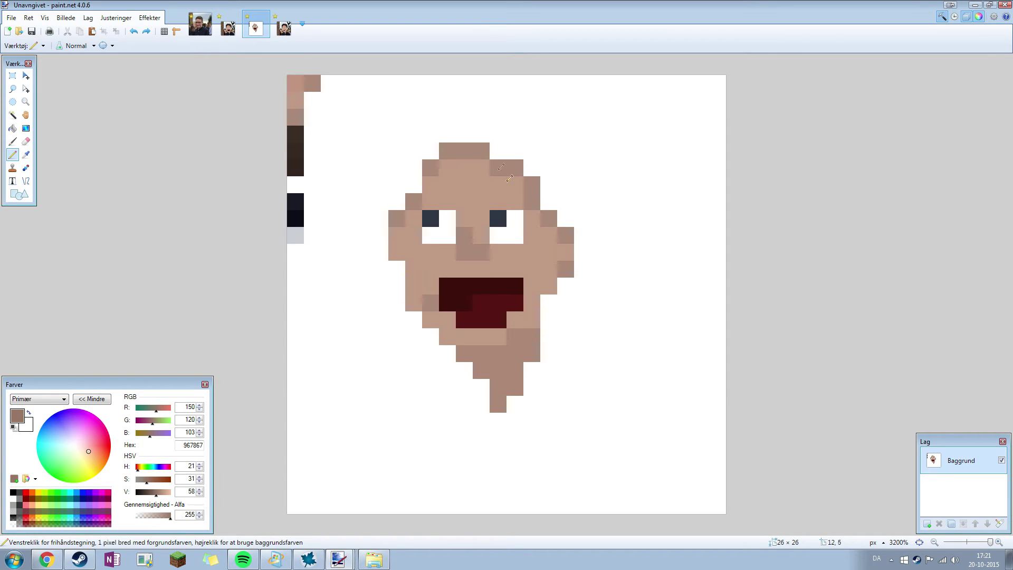
{"action": "scroll", "coordinate": [400, 246], "scroll_direction": "down", "scroll_amount": 1}
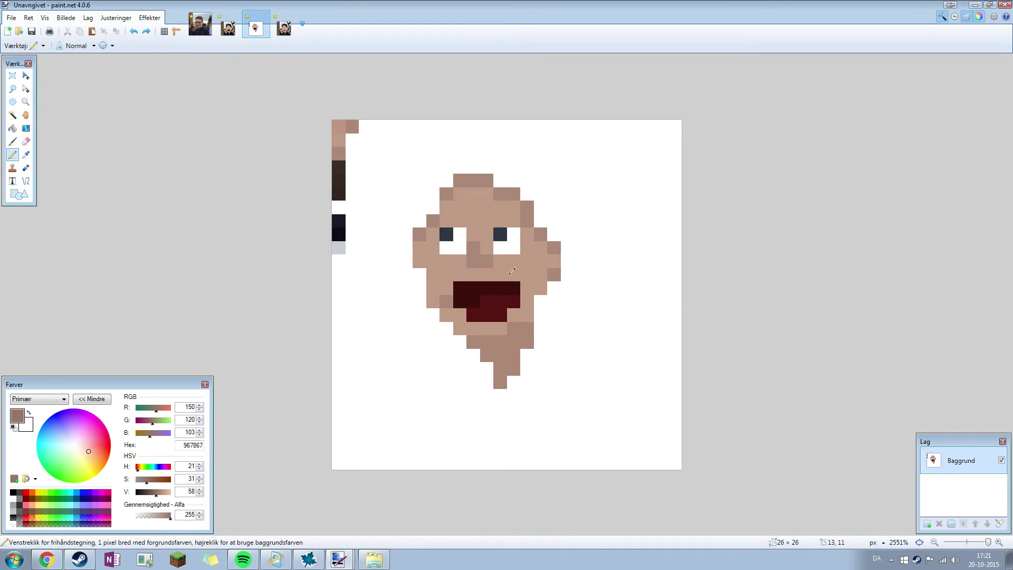
{"action": "left_click_drag", "start_coordinate": [542, 271], "coordinate": [435, 272]}
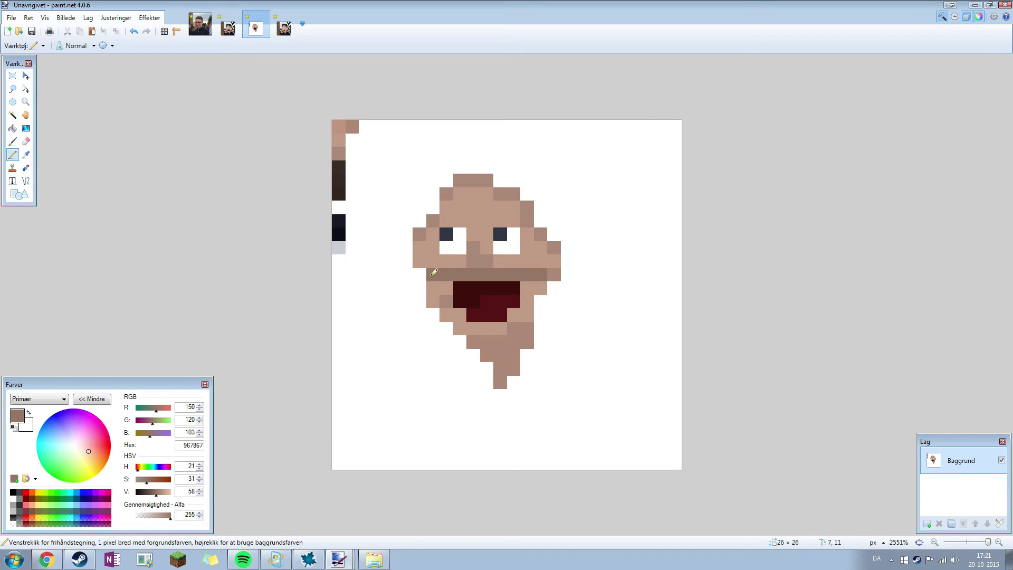
{"action": "key", "text": "ctrl+z"}
{"action": "scroll", "coordinate": [484, 265], "scroll_direction": "up", "scroll_amount": 1}
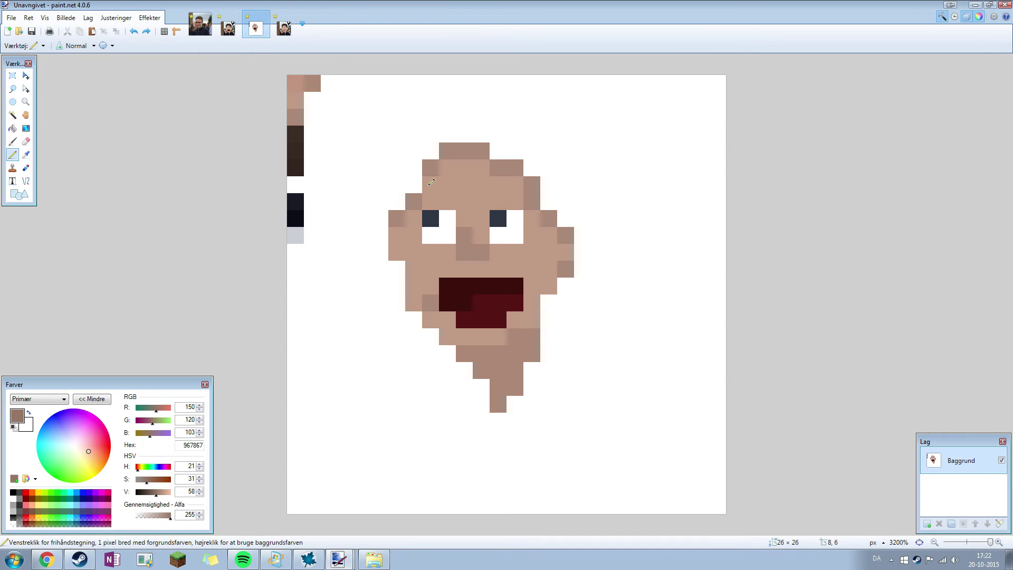
Paint the eyebrows with 967867, two pixels above the left-hand eye and three above the right-hand eye, and check them at different sizes
{"action": "left_click_drag", "start_coordinate": [431, 182], "coordinate": [423, 182]}
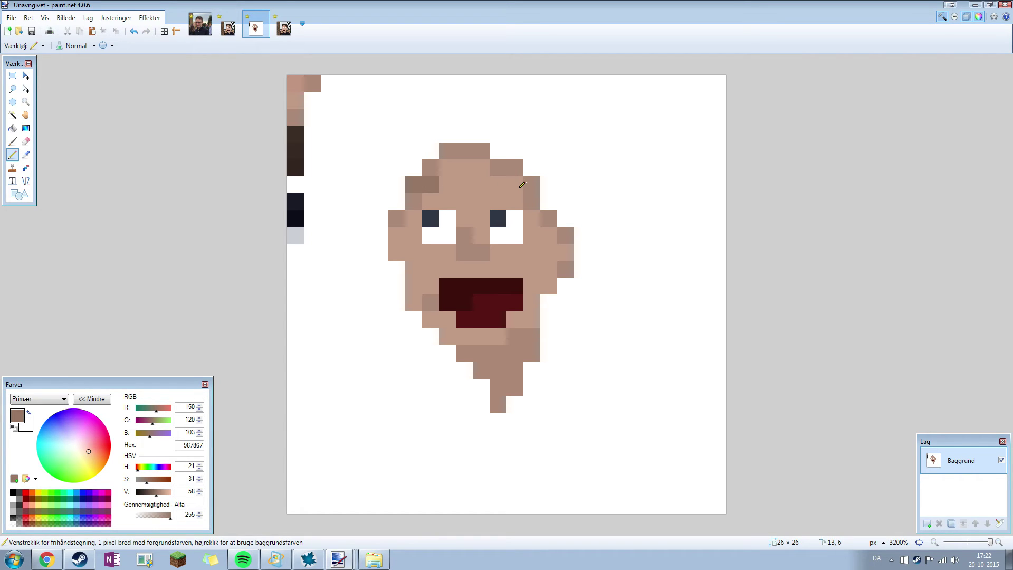
{"action": "left_click_drag", "start_coordinate": [523, 185], "coordinate": [483, 185]}
{"action": "scroll", "coordinate": [483, 185], "scroll_direction": "down", "scroll_amount": 4}
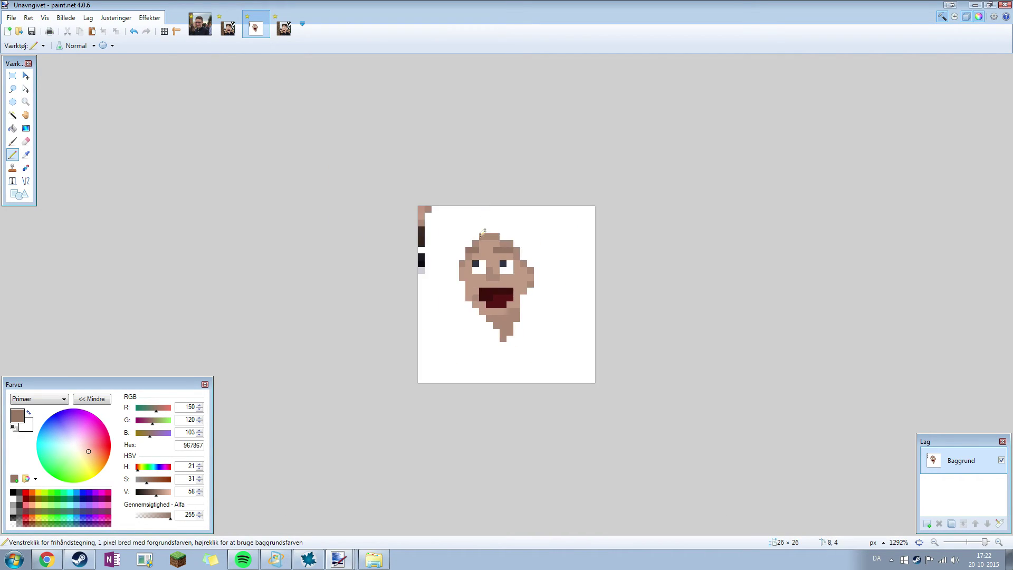
{"action": "scroll", "coordinate": [482, 232], "scroll_direction": "up", "scroll_amount": 2}
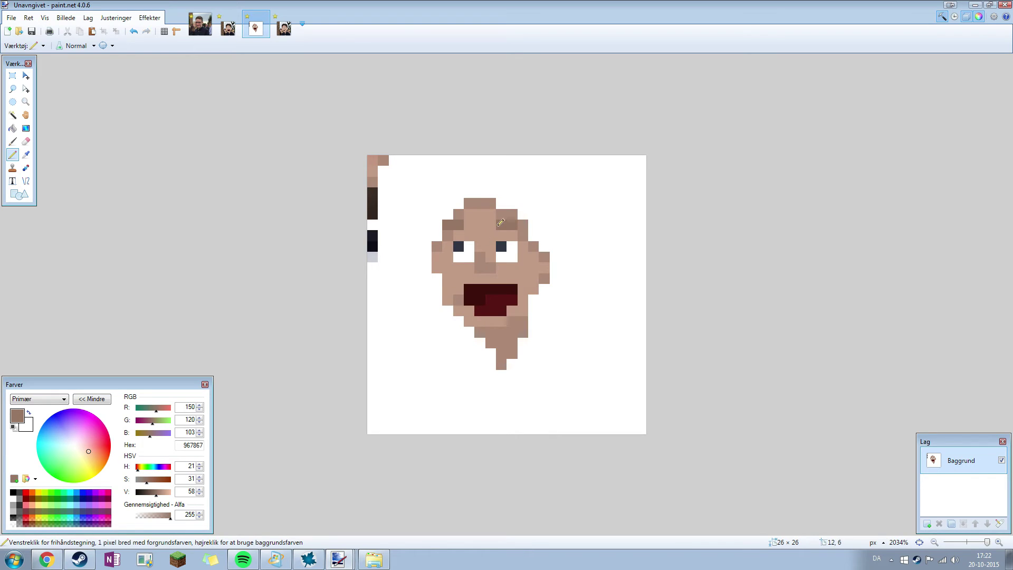
{"action": "scroll", "coordinate": [500, 222], "scroll_direction": "down", "scroll_amount": 3}
{"action": "scroll", "coordinate": [484, 254], "scroll_direction": "up", "scroll_amount": 1}
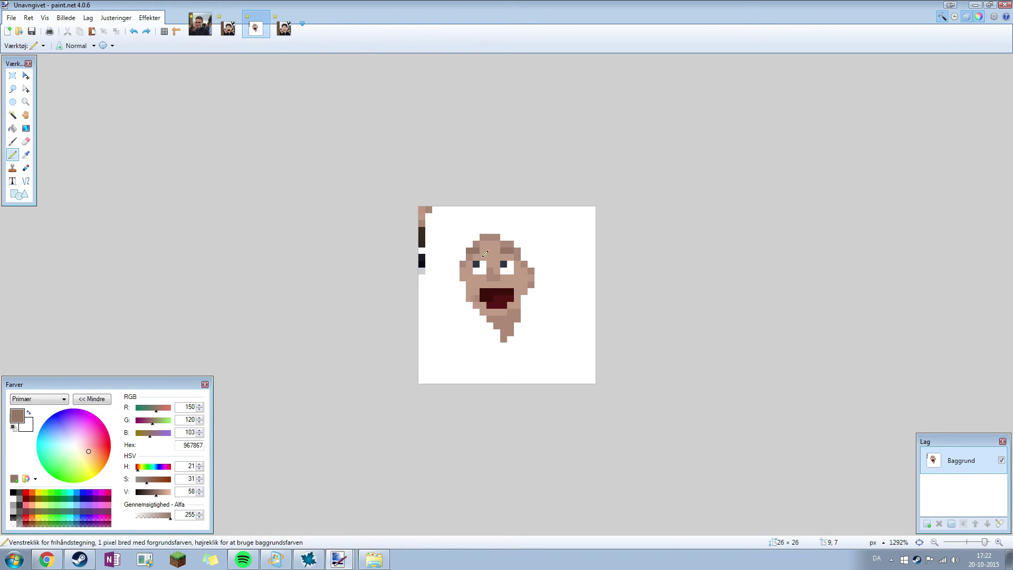
{"action": "scroll", "coordinate": [509, 254], "scroll_direction": "down", "scroll_amount": 3}
{"action": "scroll", "coordinate": [515, 258], "scroll_direction": "up", "scroll_amount": 2}
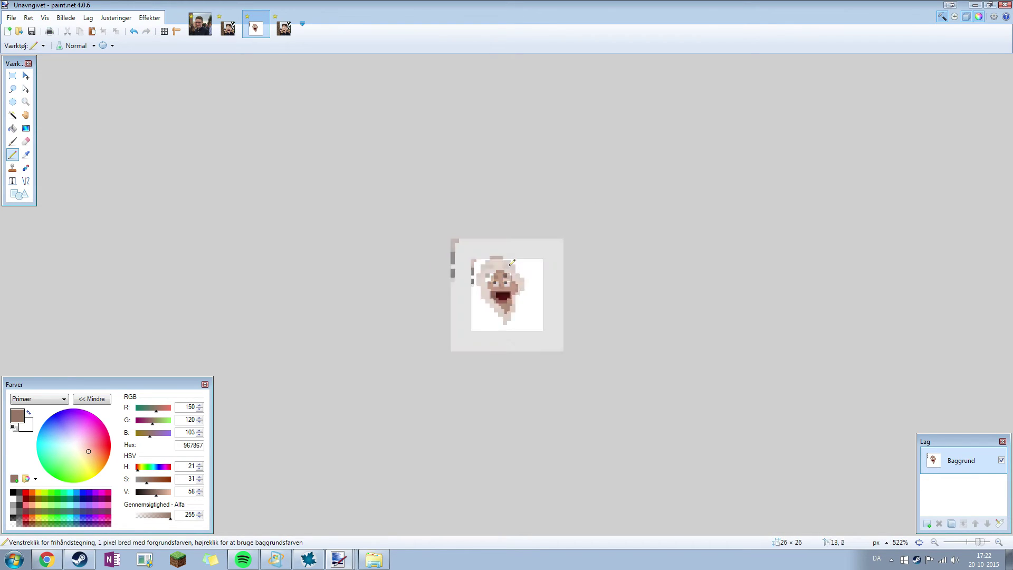
{"action": "scroll", "coordinate": [494, 225], "scroll_direction": "up", "scroll_amount": 2}
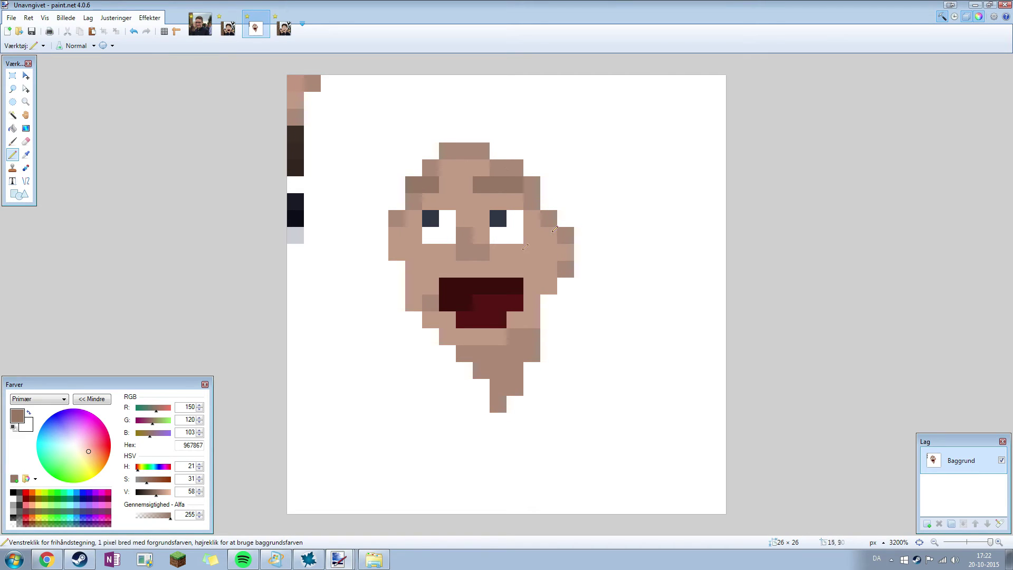
Darken the primary colour to a value of 53 (876B5D) and paint both eyebrows with it, two pixels and three pixels wide
{"action": "left_click_drag", "start_coordinate": [157, 494], "coordinate": [154, 495]}
{"action": "left_click_drag", "start_coordinate": [433, 175], "coordinate": [414, 185]}
{"action": "left_click_drag", "start_coordinate": [479, 182], "coordinate": [512, 182]}
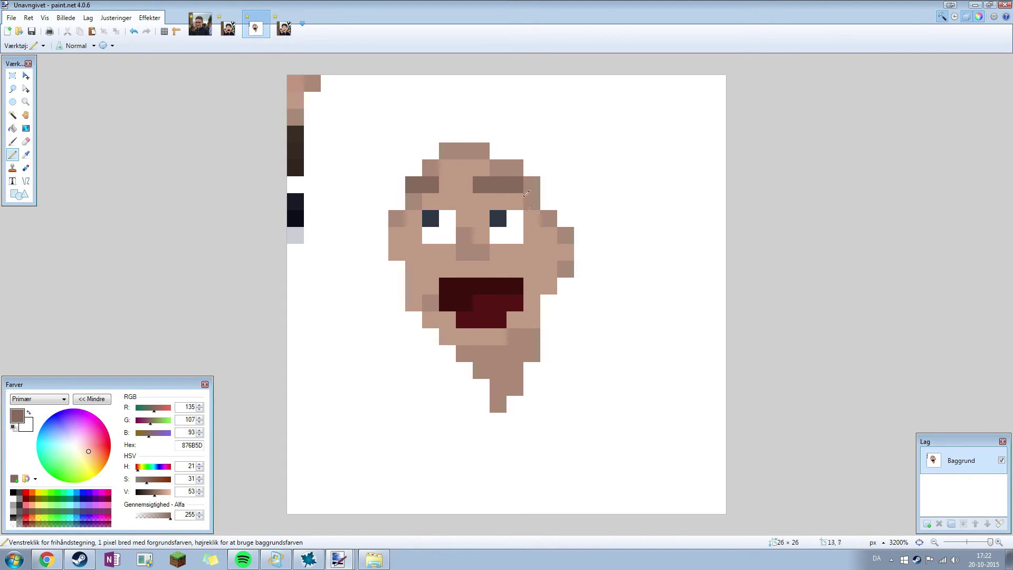
Add one 876B5D pixel in the row below the inner end of each eyebrow and check the face at a smaller size
{"action": "left_click", "coordinate": [447, 198]}
{"action": "left_click", "coordinate": [482, 200]}
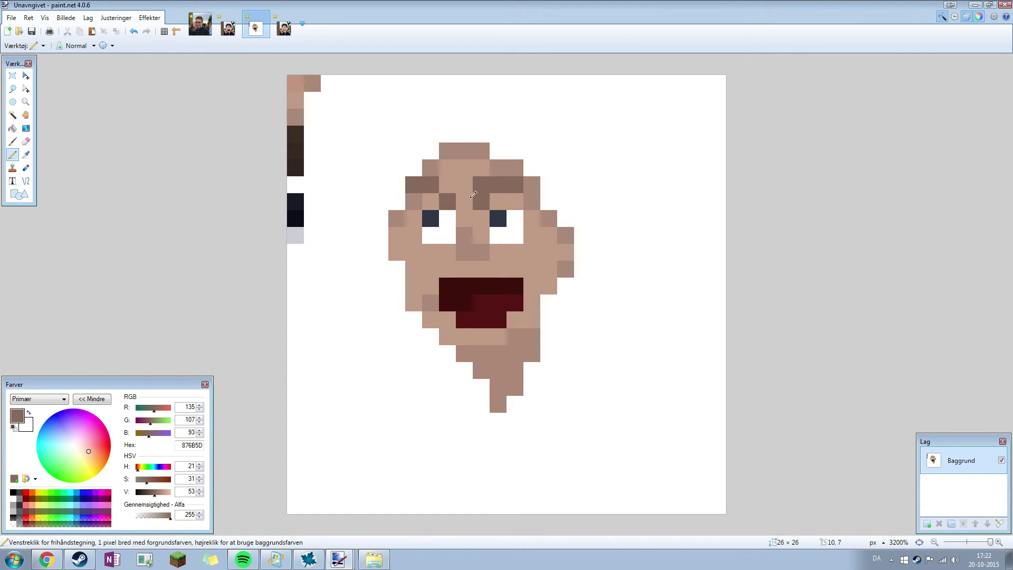
{"action": "left_click", "coordinate": [464, 200]}
{"action": "scroll", "coordinate": [423, 228], "scroll_direction": "down", "scroll_amount": 5}
{"action": "scroll", "coordinate": [423, 228], "scroll_direction": "up", "scroll_amount": 5}
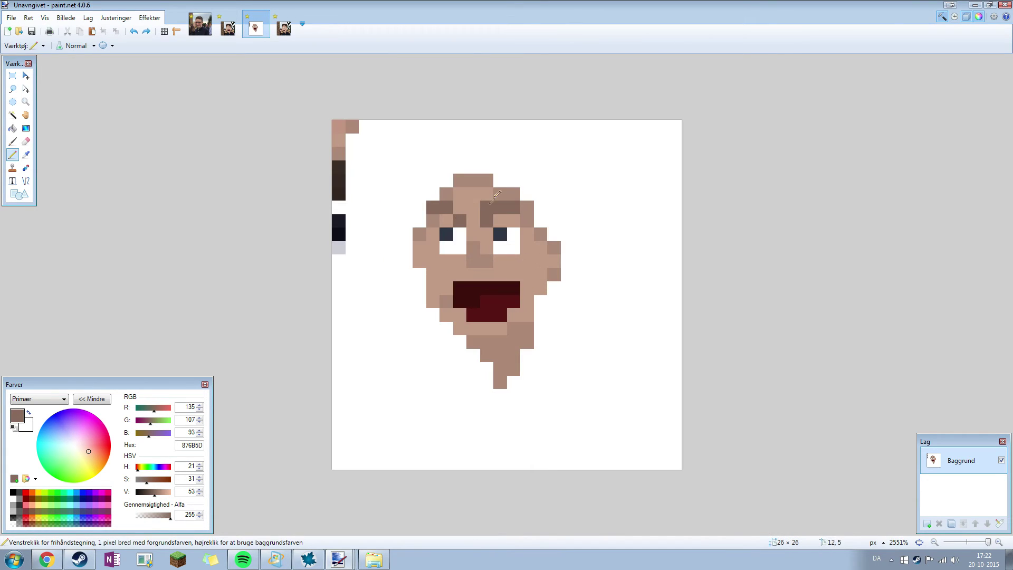
Undo the pixels added below the eyebrows and sample dark browns 32251F as primary and 3B2E25 as secondary colour
{"action": "key", "text": "ctrl+z"}
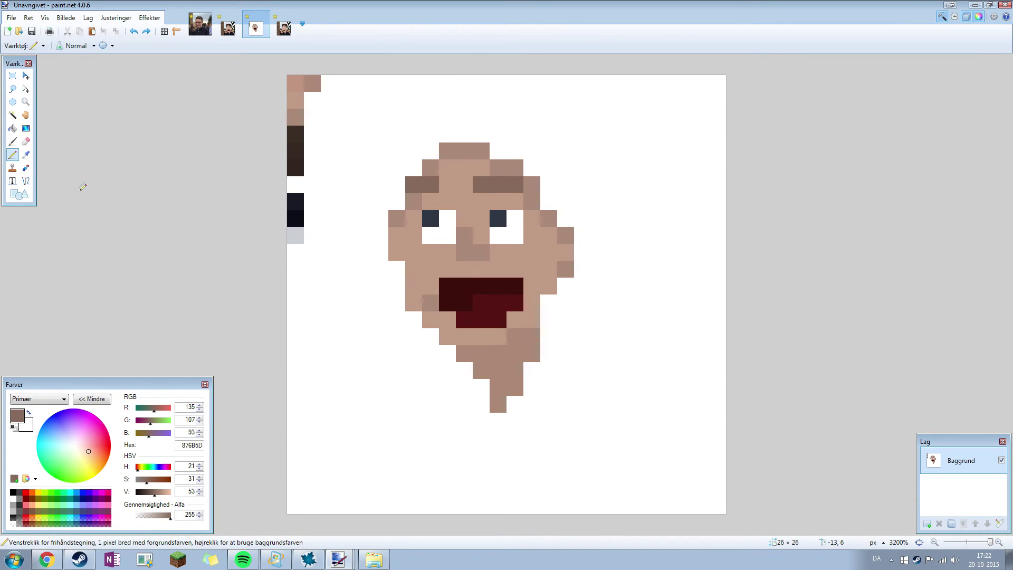
{"action": "left_click", "coordinate": [26, 154]}
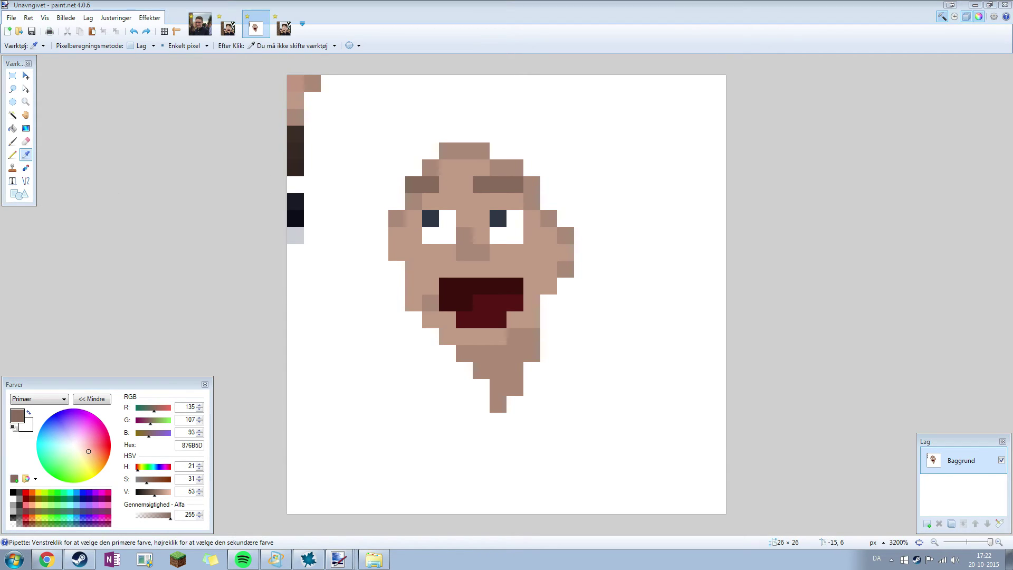
{"action": "left_click", "coordinate": [296, 164]}
{"action": "right_click", "coordinate": [297, 137]}
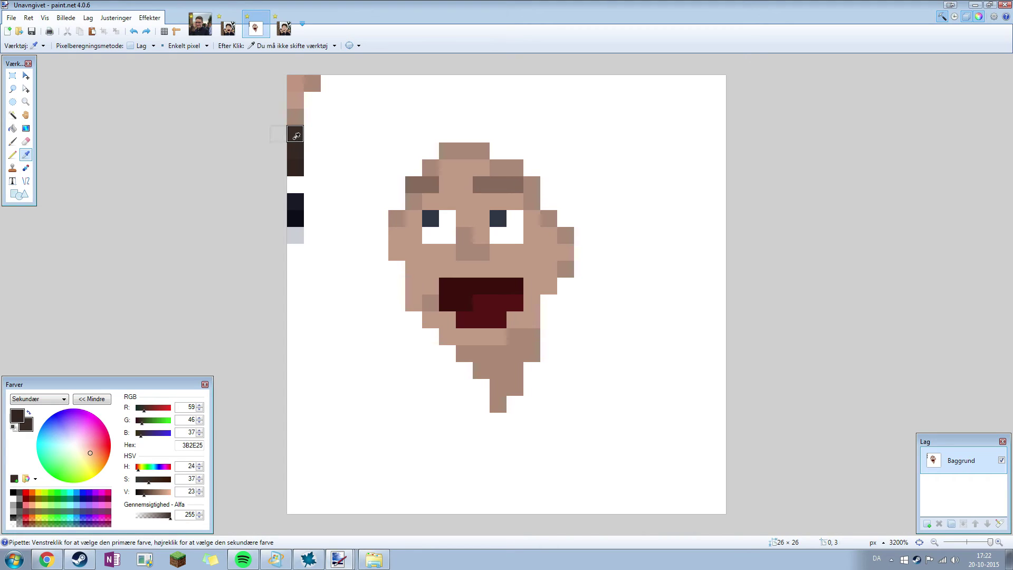
{"action": "left_click", "coordinate": [13, 154]}
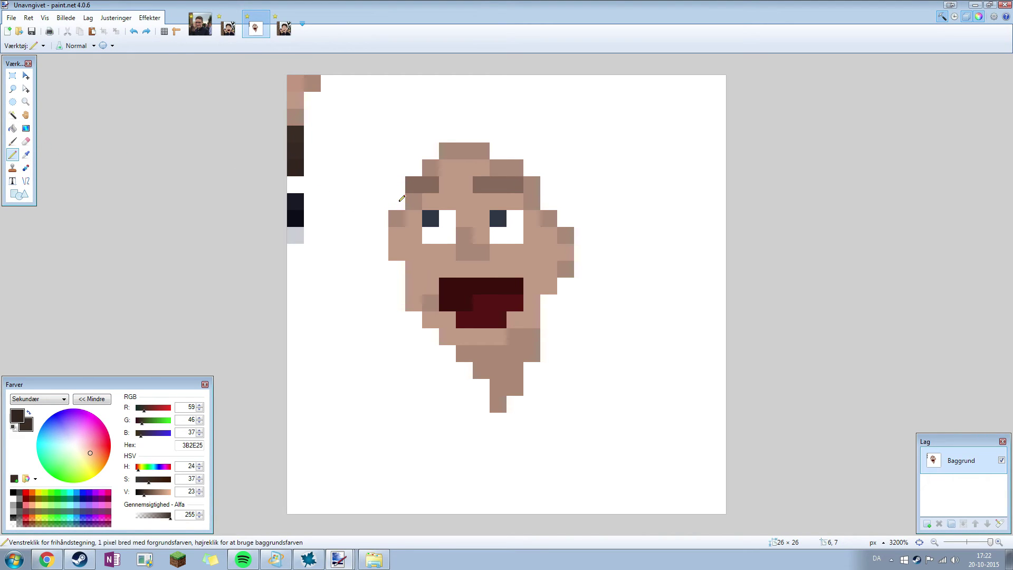
Draw the inner hairline with 32251F pixels around the forehead, from the left temple over the top to the right-hand ear
{"action": "left_click_drag", "start_coordinate": [402, 198], "coordinate": [398, 167]}
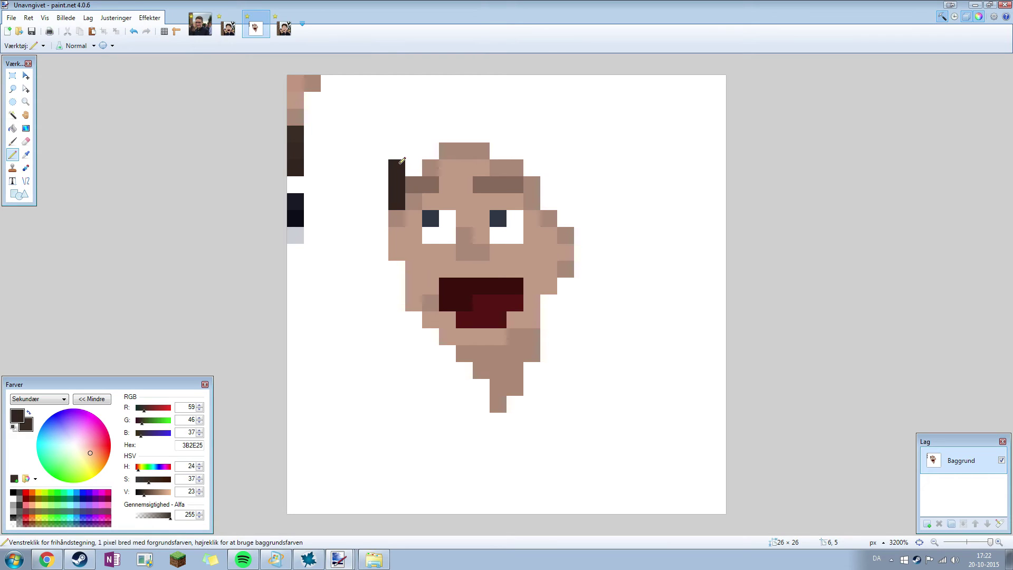
{"action": "left_click", "coordinate": [411, 161]}
{"action": "mouse_move", "coordinate": [411, 155]}
{"action": "left_mouse_down"}
{"action": "mouse_move", "coordinate": [486, 133]}
{"action": "mouse_move", "coordinate": [514, 144]}
{"action": "left_mouse_up"}
{"action": "left_click", "coordinate": [538, 163]}
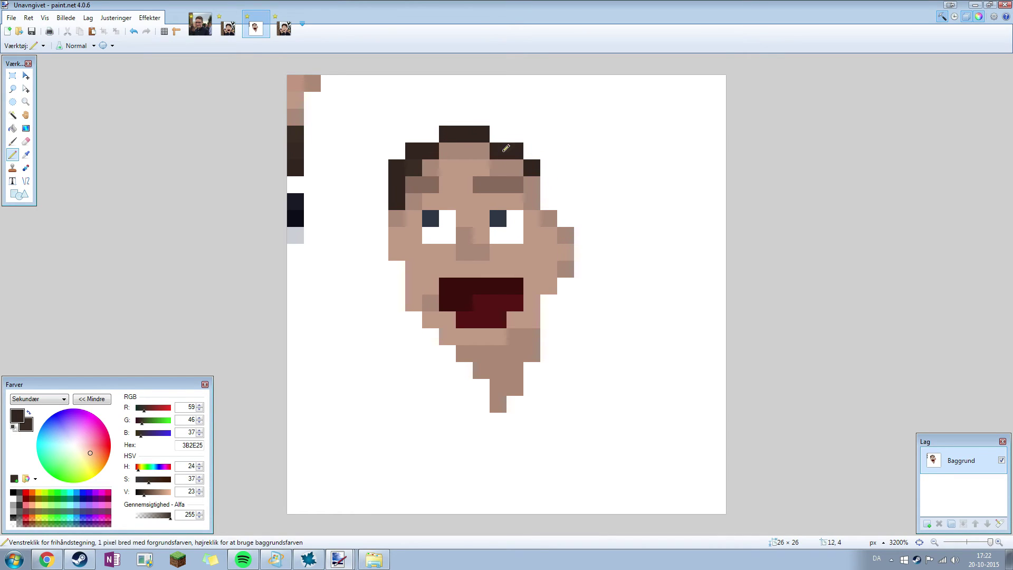
{"action": "mouse_move", "coordinate": [549, 182]}
{"action": "left_mouse_down"}
{"action": "mouse_move", "coordinate": [549, 196]}
{"action": "mouse_move", "coordinate": [572, 210]}
{"action": "left_mouse_up"}
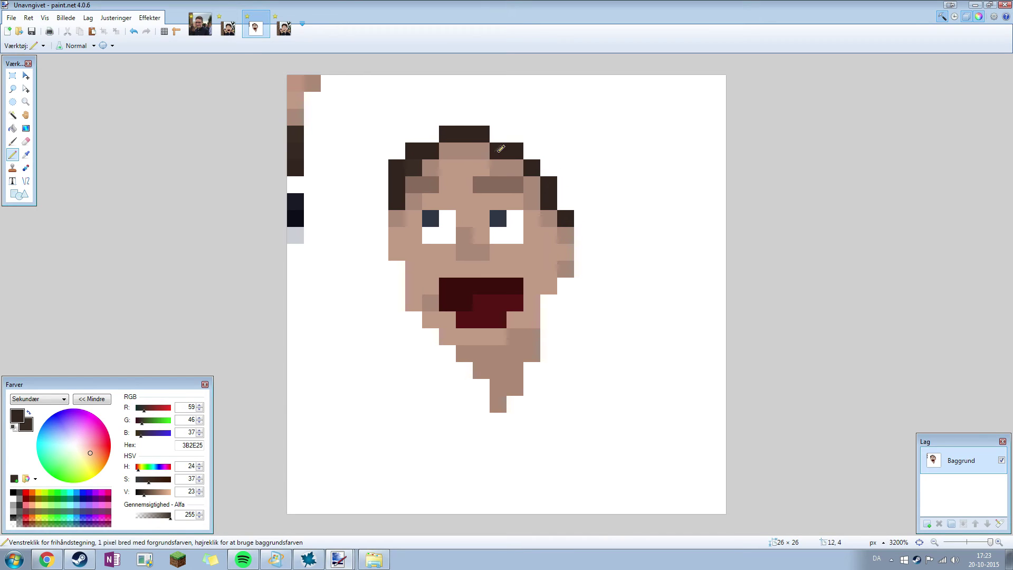
Draw the hair's outer contour with 32251F, fill the area down to the hairline and check the head at a smaller size
{"action": "left_click_drag", "start_coordinate": [569, 148], "coordinate": [571, 196]}
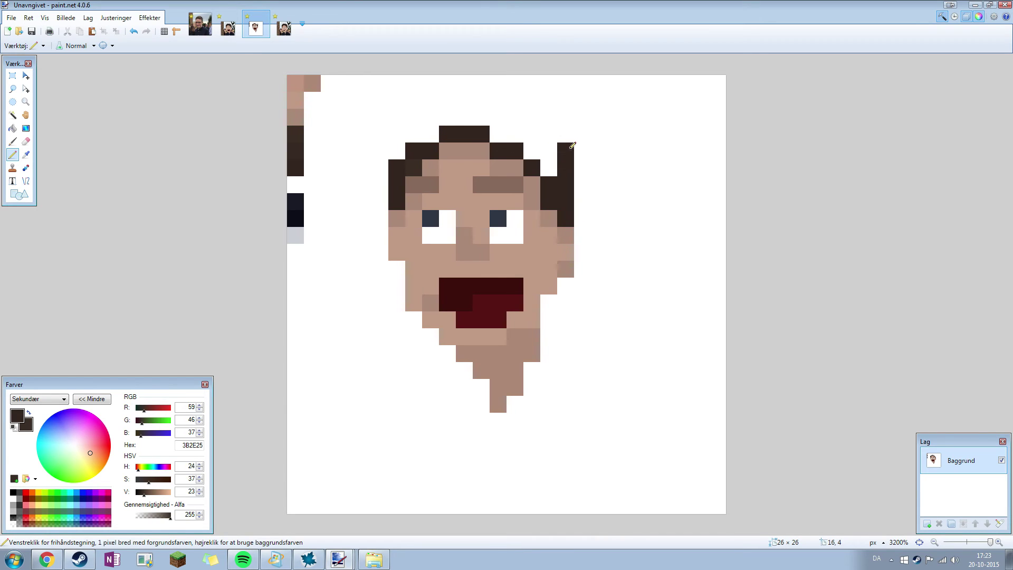
{"action": "key", "text": "F7"}
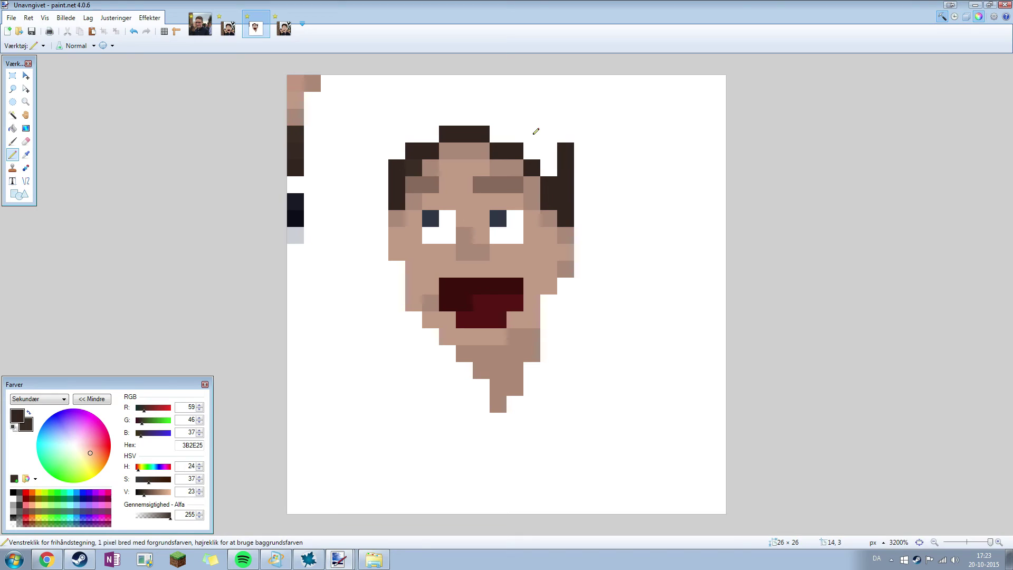
{"action": "left_click_drag", "start_coordinate": [550, 130], "coordinate": [554, 116]}
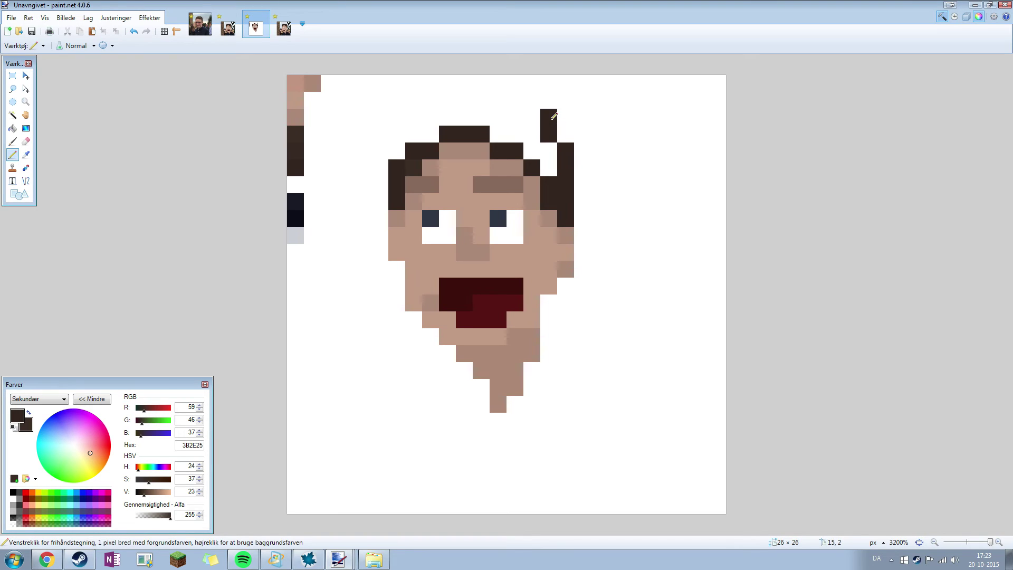
{"action": "left_click", "coordinate": [533, 118]}
{"action": "mouse_move", "coordinate": [519, 101]}
{"action": "left_mouse_down"}
{"action": "mouse_move", "coordinate": [431, 104]}
{"action": "mouse_move", "coordinate": [402, 135]}
{"action": "mouse_move", "coordinate": [400, 157]}
{"action": "mouse_move", "coordinate": [439, 113]}
{"action": "mouse_move", "coordinate": [502, 123]}
{"action": "mouse_move", "coordinate": [552, 166]}
{"action": "mouse_move", "coordinate": [499, 134]}
{"action": "left_mouse_up"}
{"action": "scroll", "coordinate": [323, 260], "scroll_direction": "down", "scroll_amount": 3}
{"action": "scroll", "coordinate": [323, 260], "scroll_direction": "down", "scroll_amount": 2}
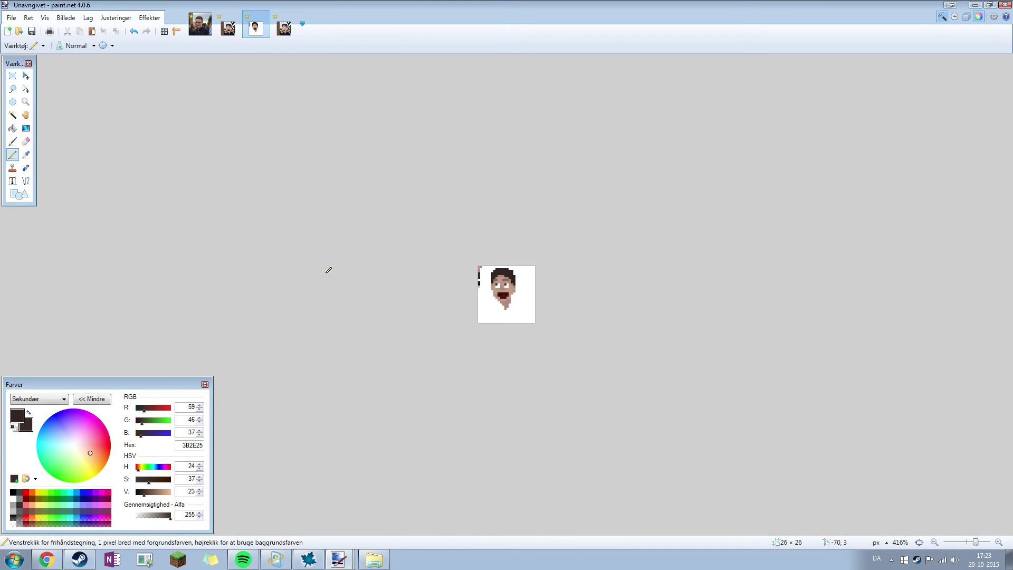
{"action": "scroll", "coordinate": [329, 270], "scroll_direction": "up", "scroll_amount": 6}
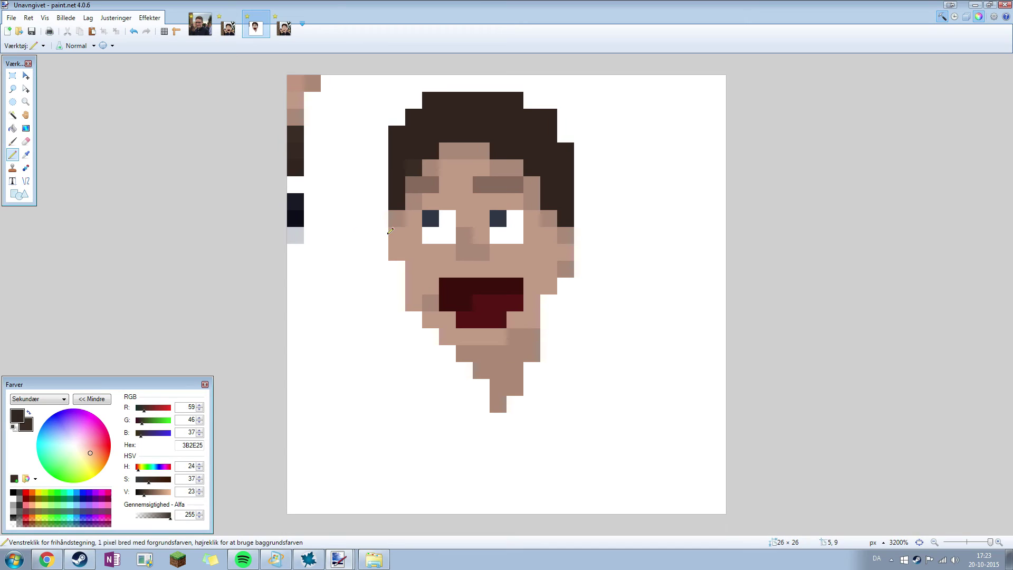
Scatter 3B2E25 pixels through the hair and sample the browns 362923 as primary and 32251F as secondary for further variation
{"action": "mouse_move", "coordinate": [565, 216]}
{"action": "left_mouse_down"}
{"action": "mouse_move", "coordinate": [533, 145]}
{"action": "mouse_move", "coordinate": [510, 128]}
{"action": "mouse_move", "coordinate": [454, 117]}
{"action": "mouse_move", "coordinate": [405, 156]}
{"action": "mouse_move", "coordinate": [481, 99]}
{"action": "mouse_move", "coordinate": [501, 130]}
{"action": "left_mouse_up"}
{"action": "left_click", "coordinate": [28, 156]}
{"action": "left_click", "coordinate": [294, 149]}
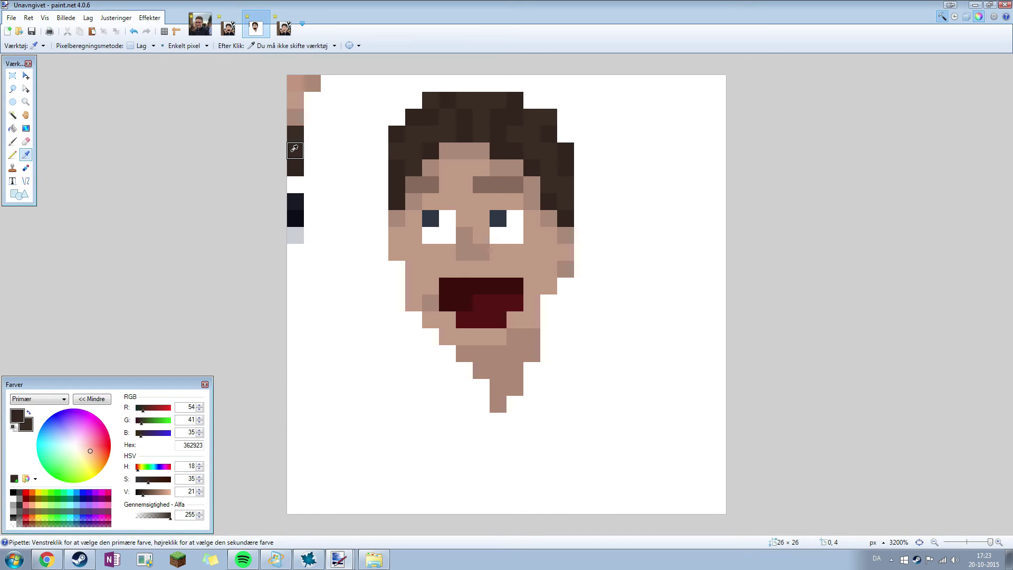
{"action": "right_click", "coordinate": [295, 163]}
{"action": "left_click", "coordinate": [13, 154]}
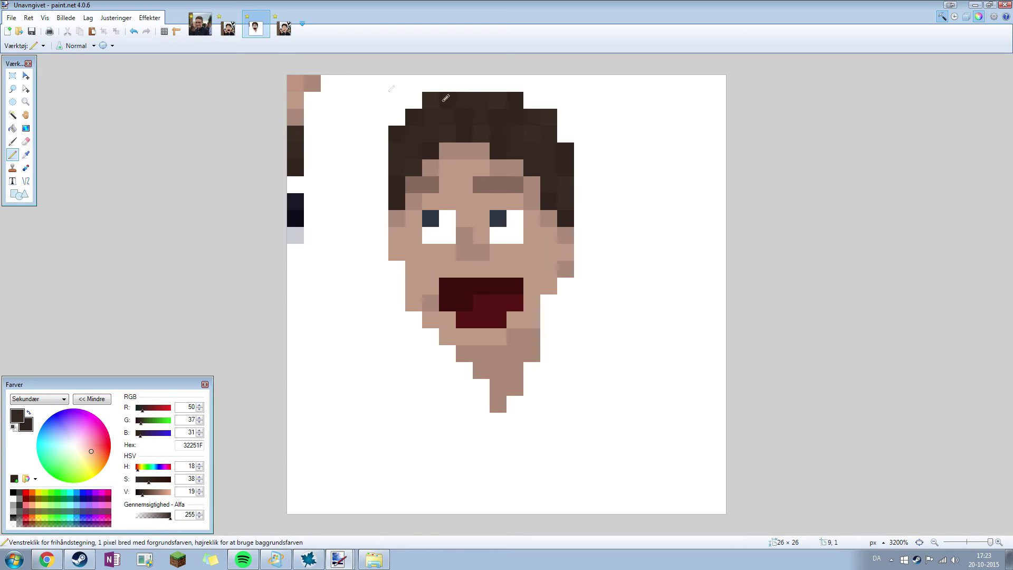
Sample the dark hair brown 32251F from the finished example as the primary colour and return to the portrait
{"action": "left_click", "coordinate": [228, 27]}
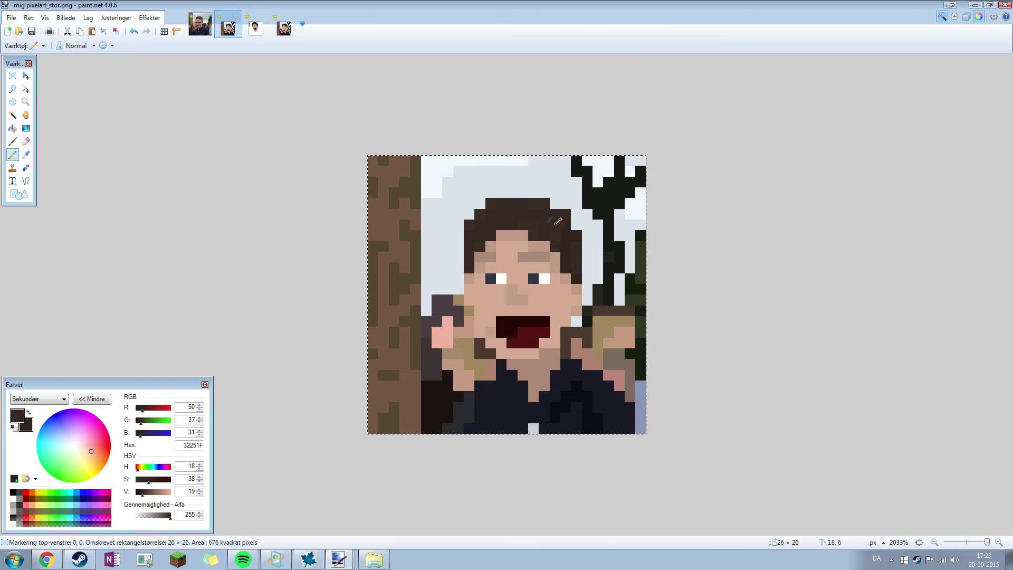
{"action": "left_click", "coordinate": [25, 154]}
{"action": "scroll", "coordinate": [370, 201], "scroll_direction": "up", "scroll_amount": 2}
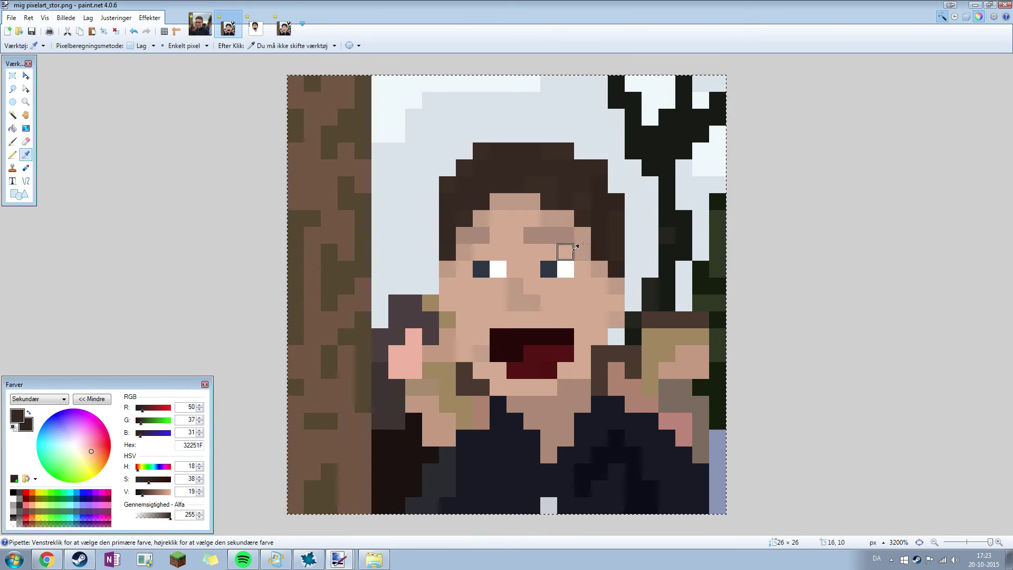
{"action": "left_click", "coordinate": [599, 203]}
{"action": "left_click", "coordinate": [12, 154]}
{"action": "left_click", "coordinate": [256, 27]}
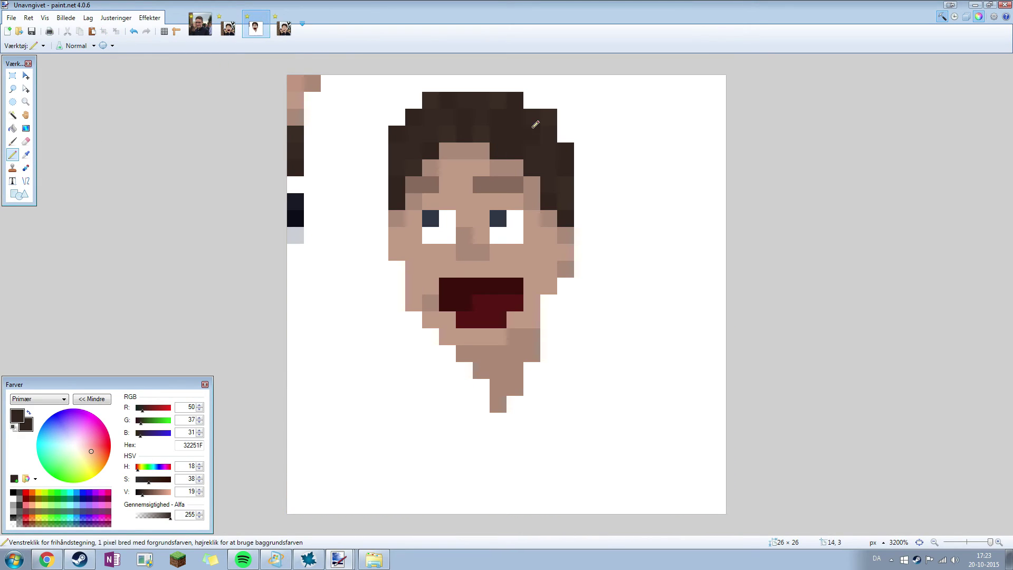
Try a 32251F stroke rising out of the hair and one extra pixel at its upper right edge, undoing each
{"action": "scroll", "coordinate": [525, 158], "scroll_direction": "down", "scroll_amount": 2}
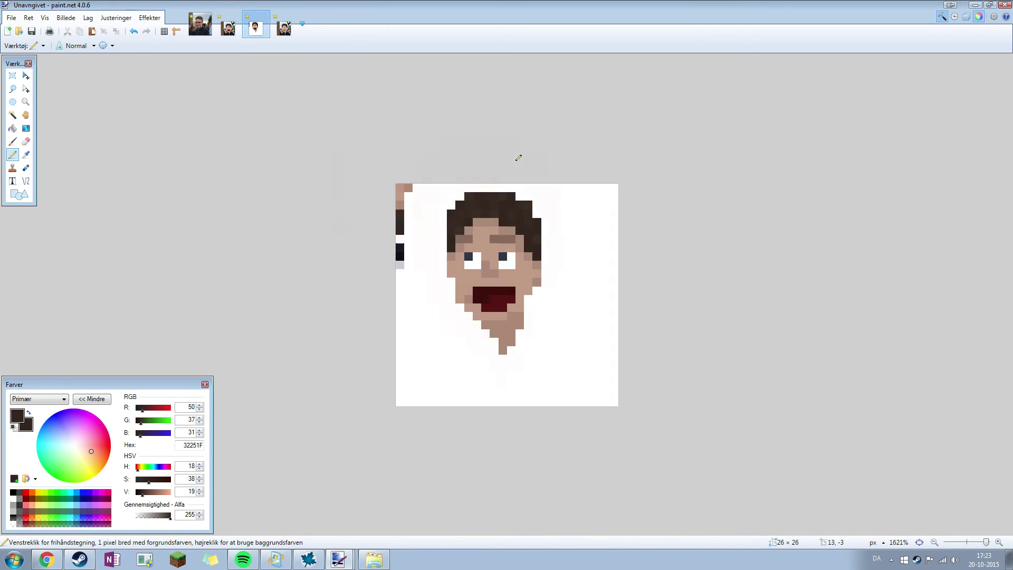
{"action": "scroll", "coordinate": [508, 236], "scroll_direction": "down", "scroll_amount": 1}
{"action": "left_click_drag", "start_coordinate": [508, 275], "coordinate": [518, 263]}
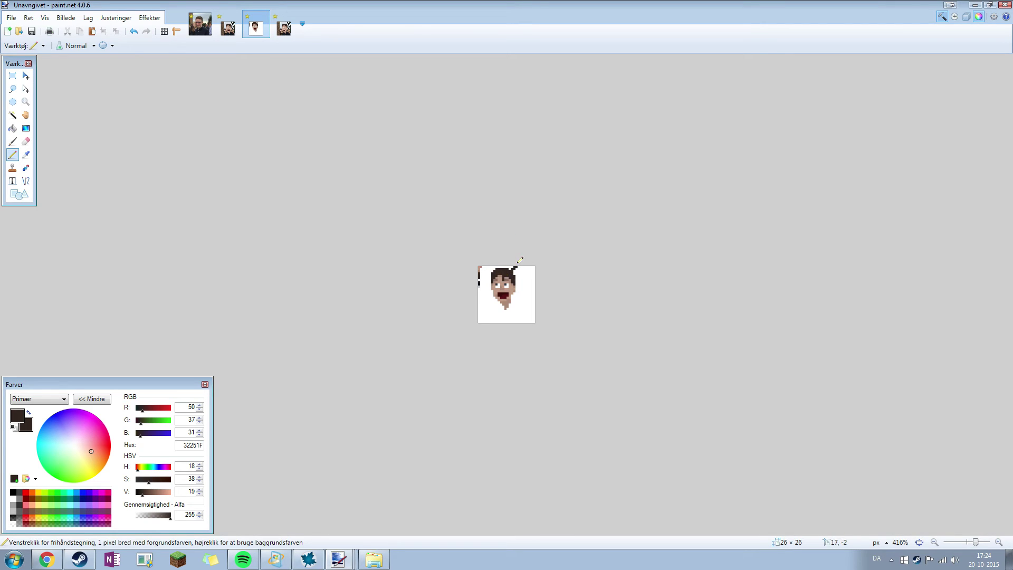
{"action": "key", "text": "ctrl+z"}
{"action": "scroll", "coordinate": [509, 272], "scroll_direction": "up", "scroll_amount": 3}
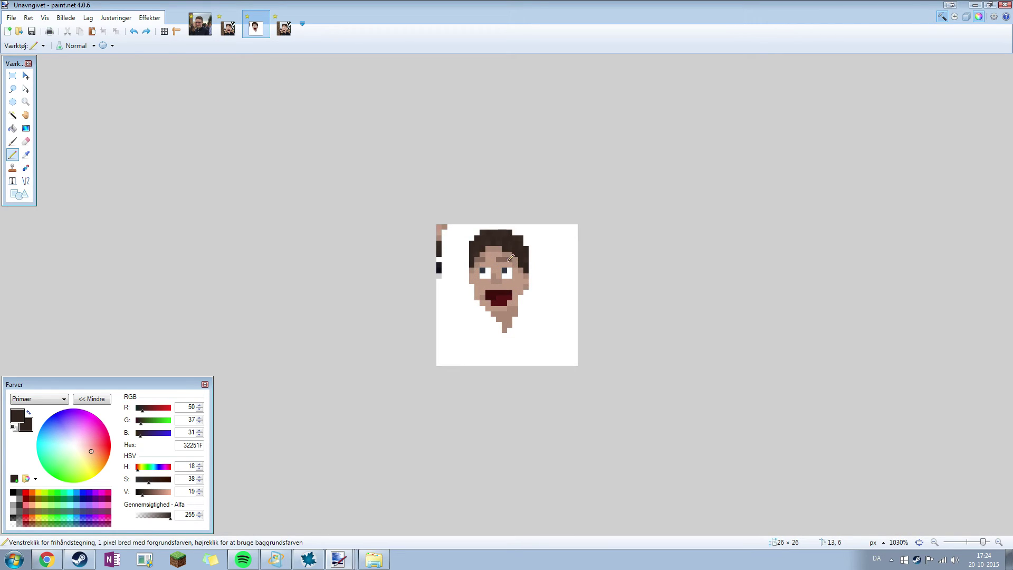
{"action": "scroll", "coordinate": [502, 269], "scroll_direction": "up", "scroll_amount": 2}
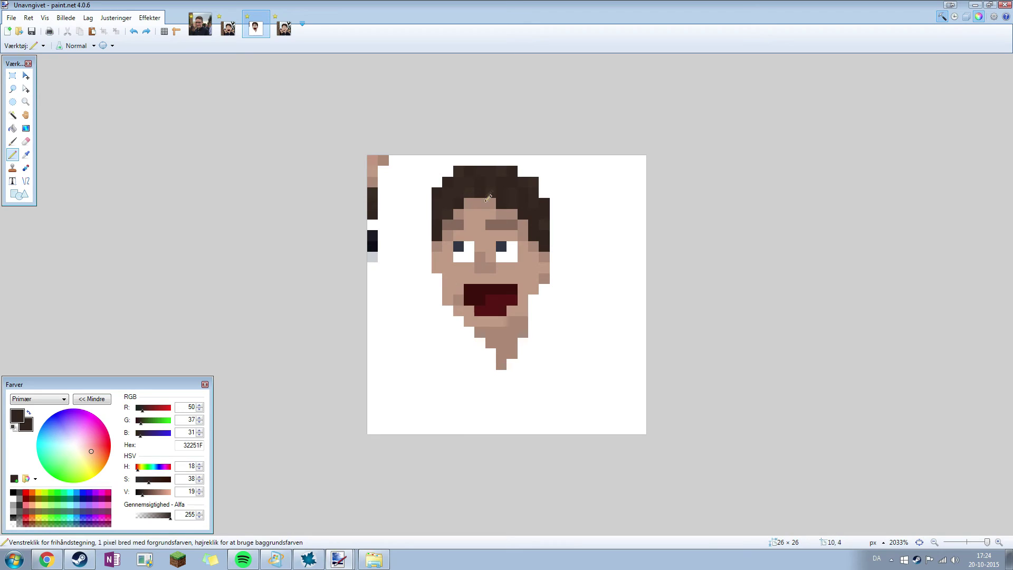
{"action": "left_click", "coordinate": [544, 182]}
{"action": "key", "text": "ctrl+z"}
{"action": "scroll", "coordinate": [507, 203], "scroll_direction": "up", "scroll_amount": 1}
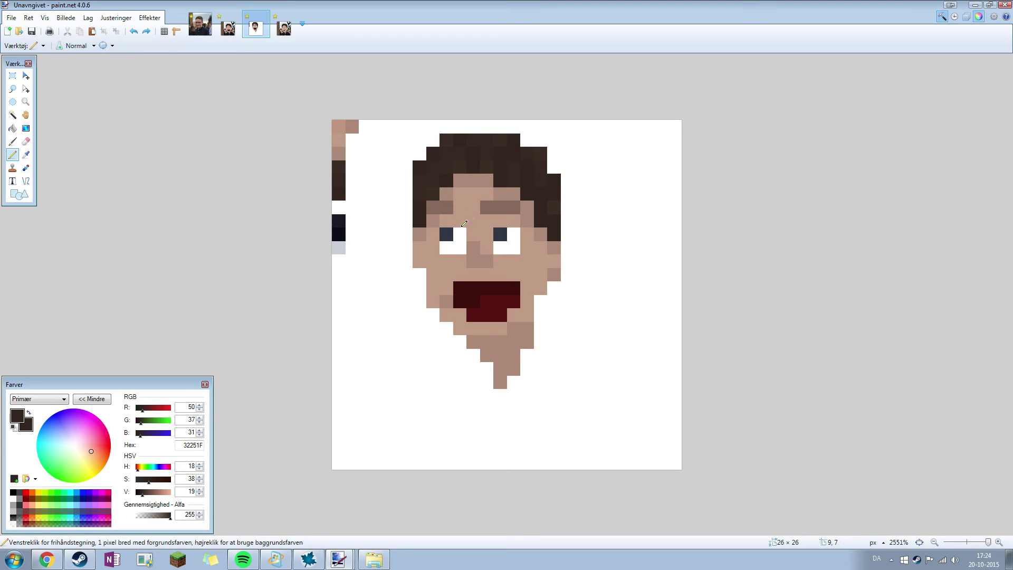
Sample navy 181A26 as primary and 0B0D19 as secondary colour, and outline the V-shaped neckline with 181A26
{"action": "key", "text": "F7"}
{"action": "right_click", "coordinate": [334, 231], "text": "ctrl"}
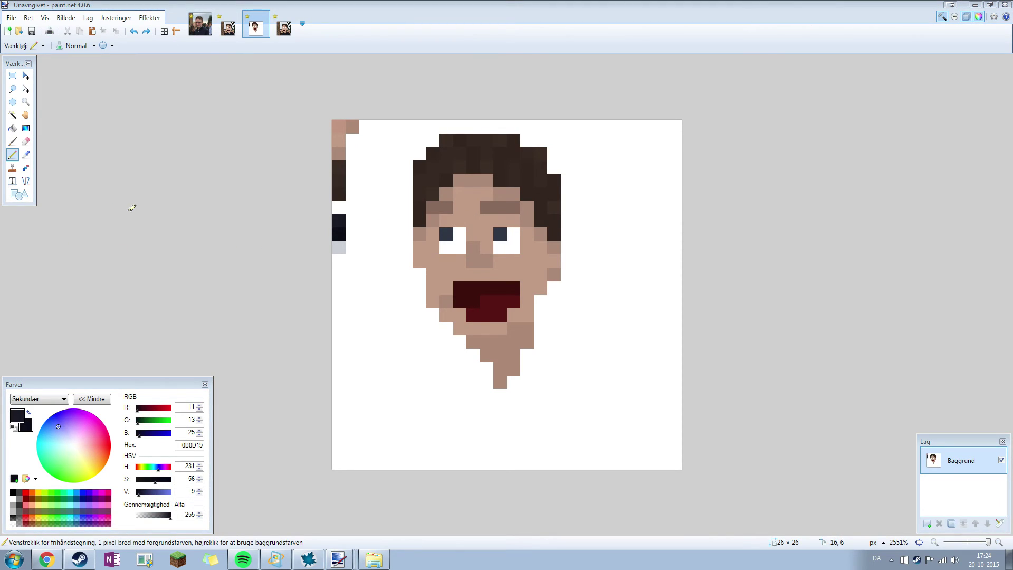
{"action": "left_click", "coordinate": [26, 154]}
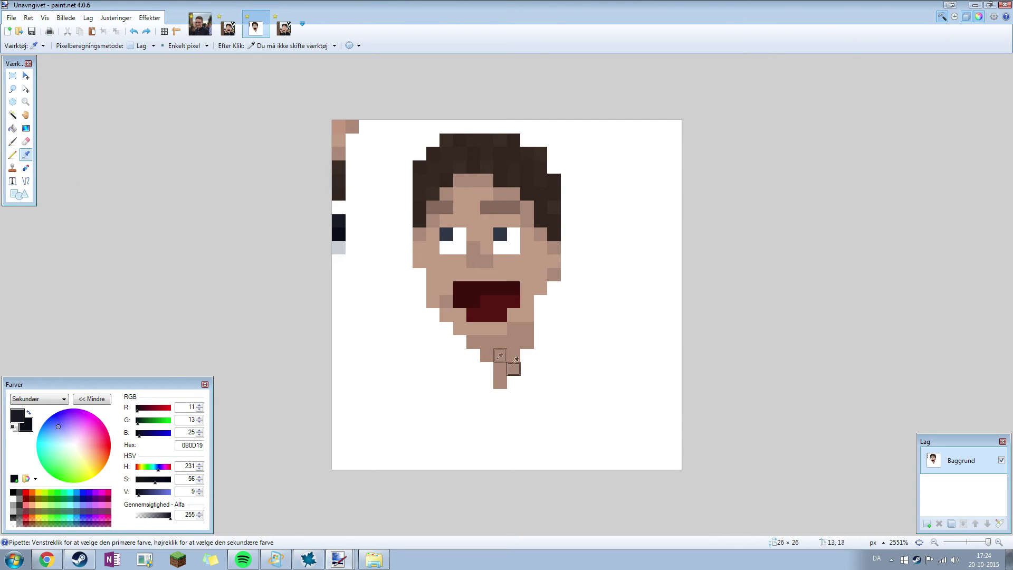
{"action": "left_click", "coordinate": [13, 154]}
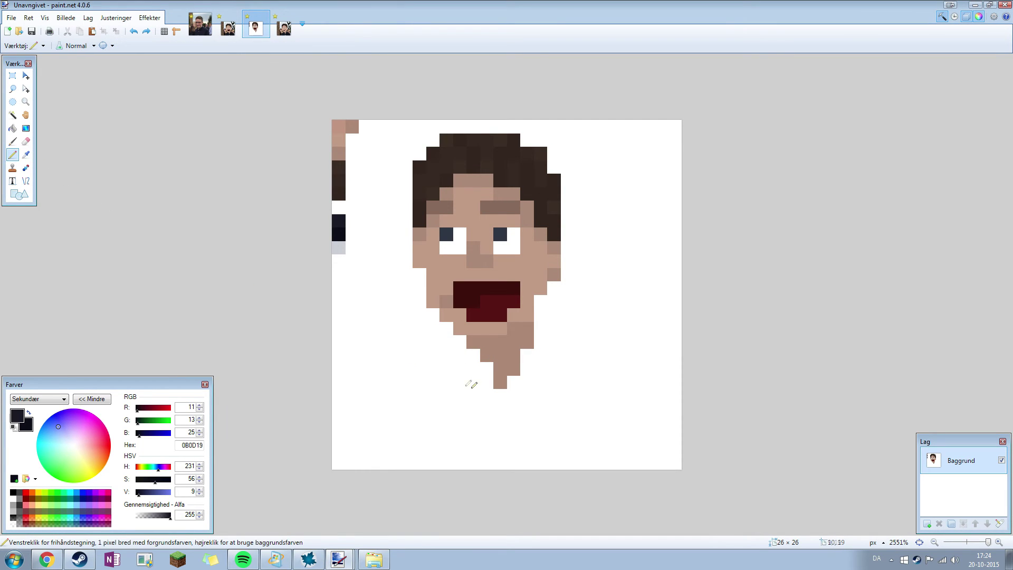
{"action": "scroll", "coordinate": [521, 401], "scroll_direction": "up", "scroll_amount": 1}
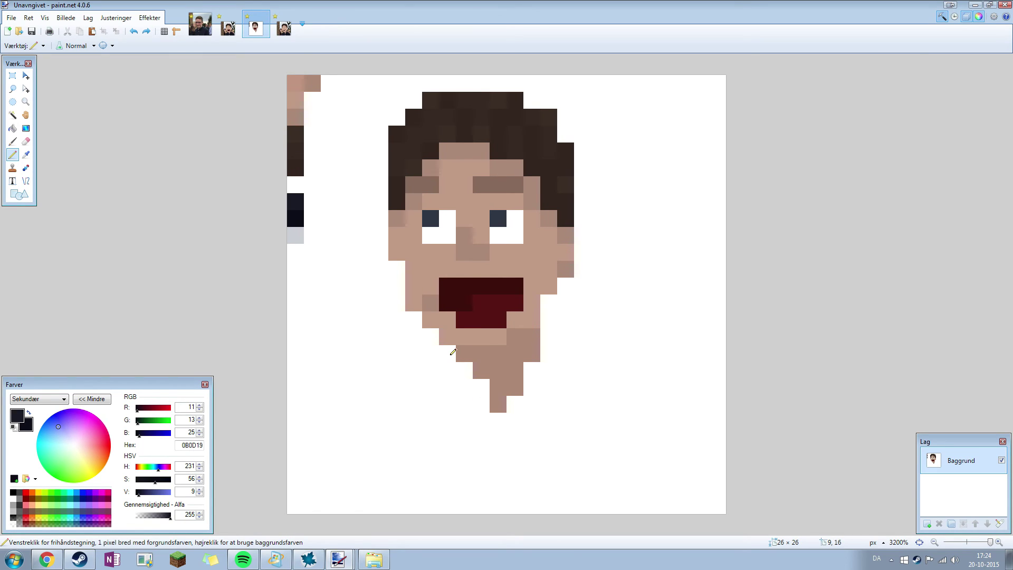
{"action": "mouse_move", "coordinate": [452, 353]}
{"action": "left_mouse_down"}
{"action": "mouse_move", "coordinate": [487, 388]}
{"action": "mouse_move", "coordinate": [492, 422]}
{"action": "mouse_move", "coordinate": [531, 394]}
{"action": "mouse_move", "coordinate": [545, 341]}
{"action": "mouse_move", "coordinate": [519, 398]}
{"action": "left_mouse_up"}
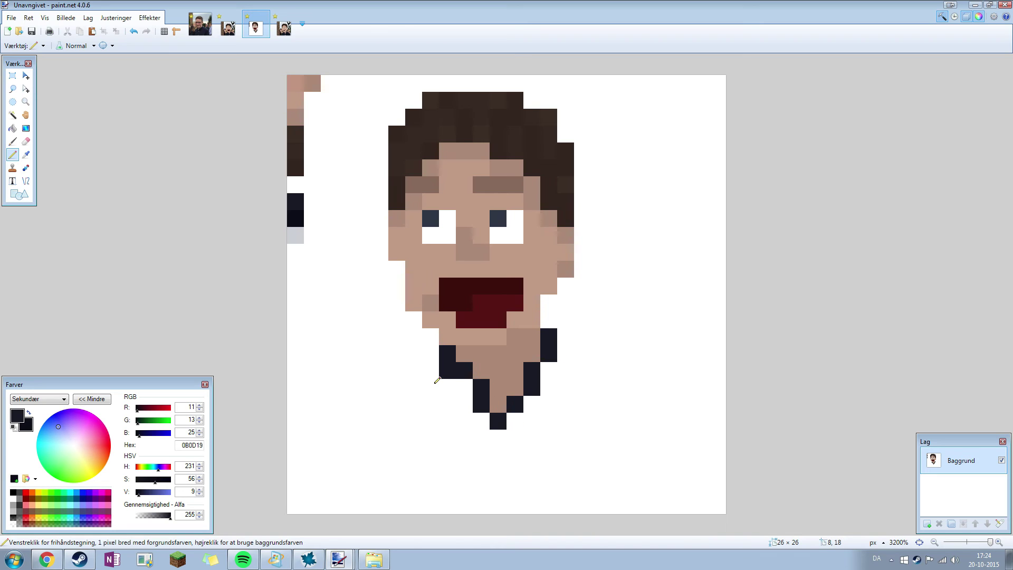
Draw the shirt's left-hand shoulder and 12-pixel lower line in 181A26, and paint the right-hand collar's top pixel white
{"action": "mouse_move", "coordinate": [437, 380]}
{"action": "left_mouse_down"}
{"action": "mouse_move", "coordinate": [418, 381]}
{"action": "mouse_move", "coordinate": [415, 455]}
{"action": "mouse_move", "coordinate": [399, 458]}
{"action": "mouse_move", "coordinate": [592, 456]}
{"action": "left_mouse_up"}
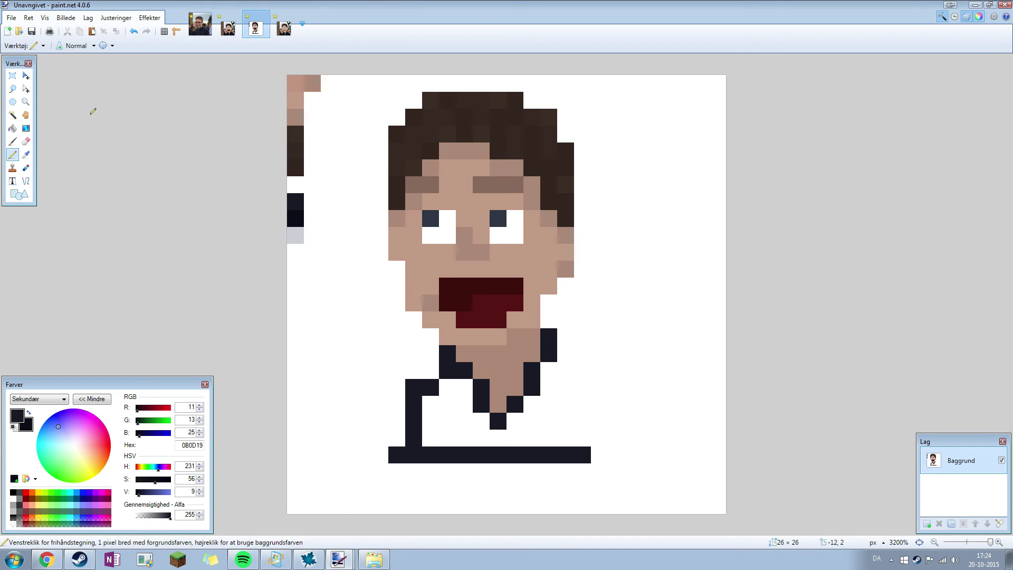
{"action": "left_click", "coordinate": [26, 155]}
{"action": "left_click", "coordinate": [356, 323]}
{"action": "left_click", "coordinate": [13, 154]}
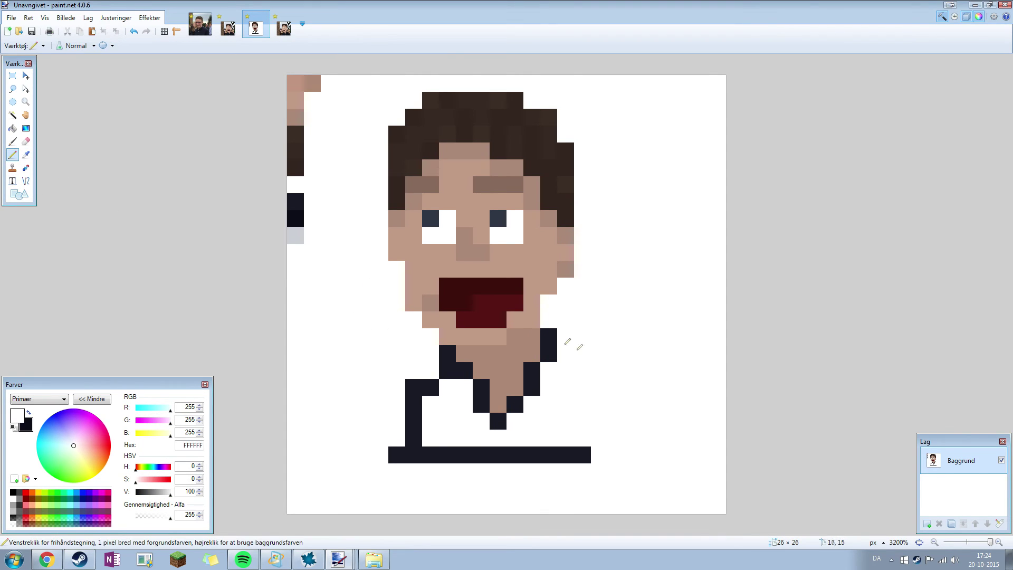
{"action": "left_click", "coordinate": [549, 337]}
Resample 181A26 and start the right-hand shoulder with one pixel beside the collar and two pixels in the row below
{"action": "left_click", "coordinate": [26, 155]}
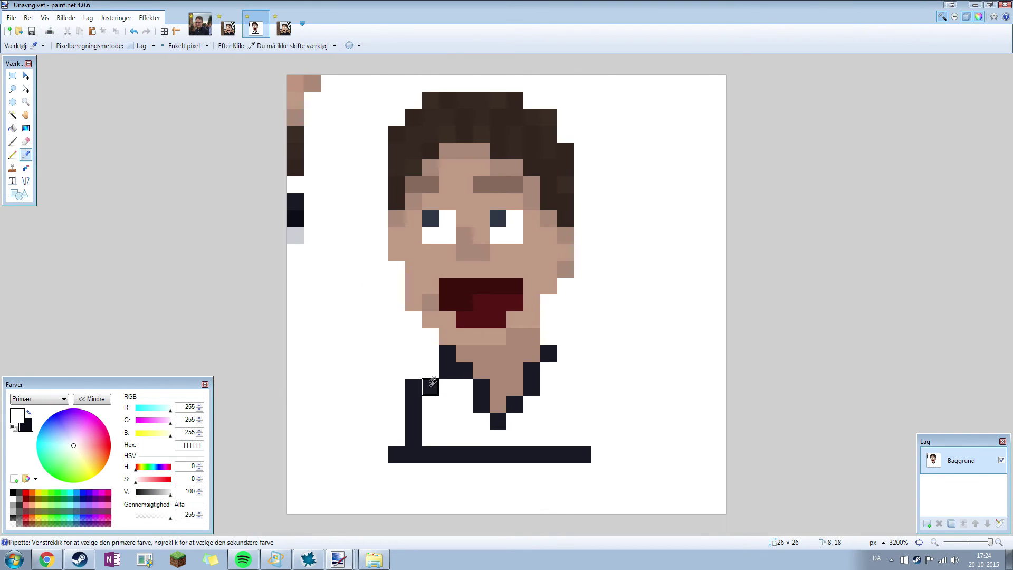
{"action": "left_click", "coordinate": [431, 384]}
{"action": "left_click", "coordinate": [13, 155]}
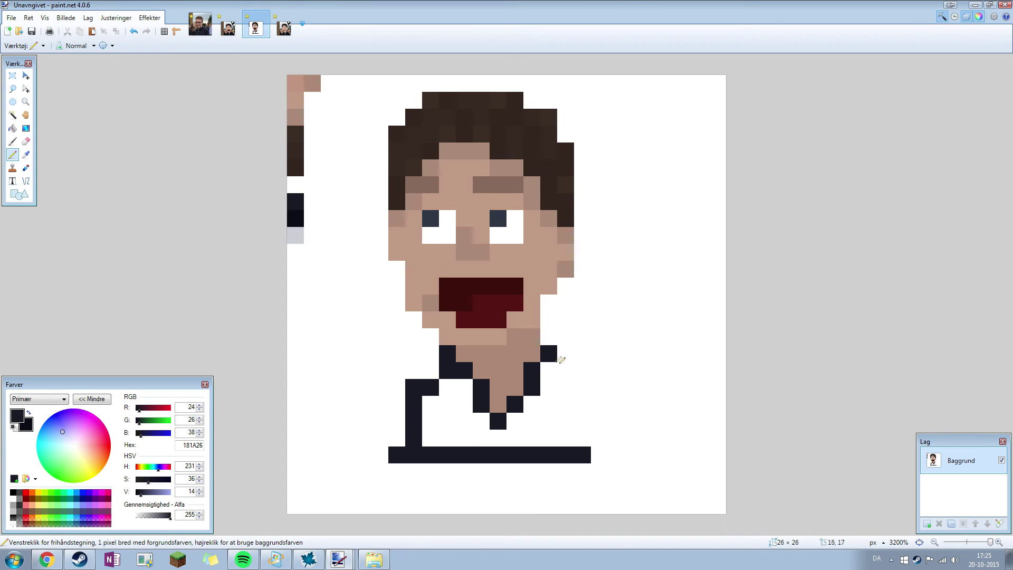
{"action": "left_click", "coordinate": [568, 355]}
{"action": "left_click_drag", "start_coordinate": [583, 368], "coordinate": [599, 368]}
Compare the portrait with the finished example, examining its shirt and shoulders at different sizes
{"action": "scroll", "coordinate": [596, 363], "scroll_direction": "down", "scroll_amount": 2}
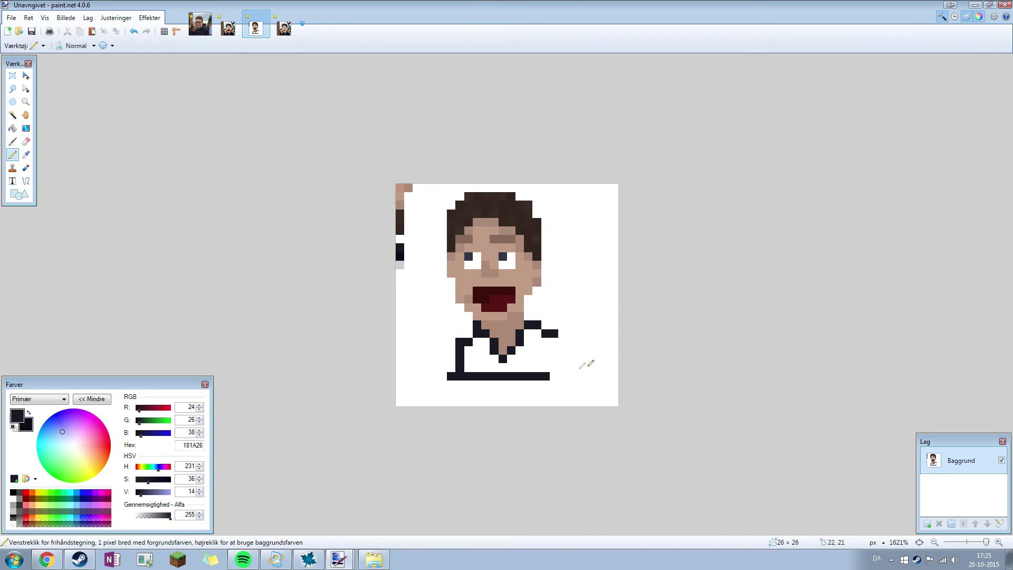
{"action": "left_click", "coordinate": [228, 26]}
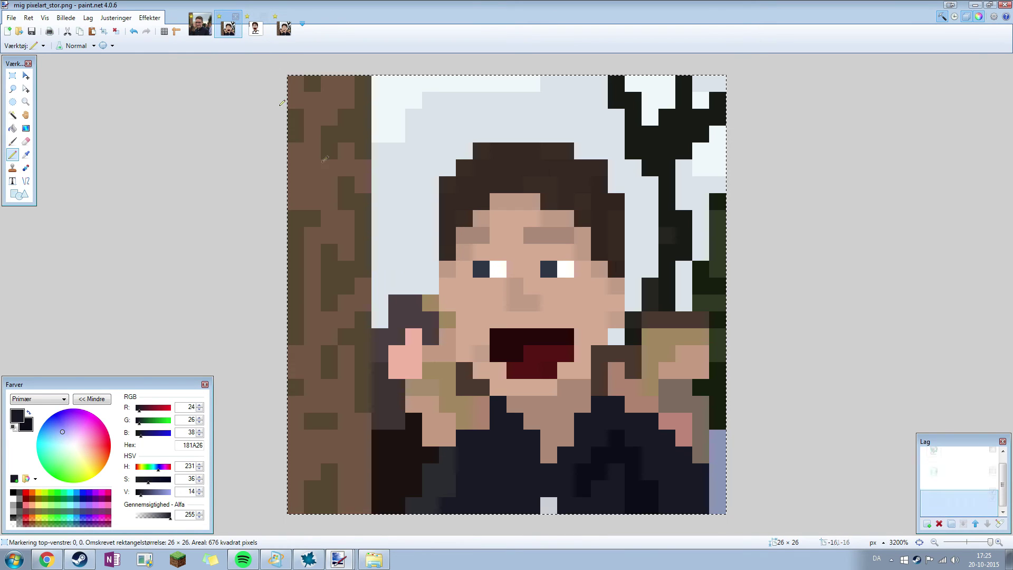
{"action": "scroll", "coordinate": [514, 369], "scroll_direction": "down", "scroll_amount": 6}
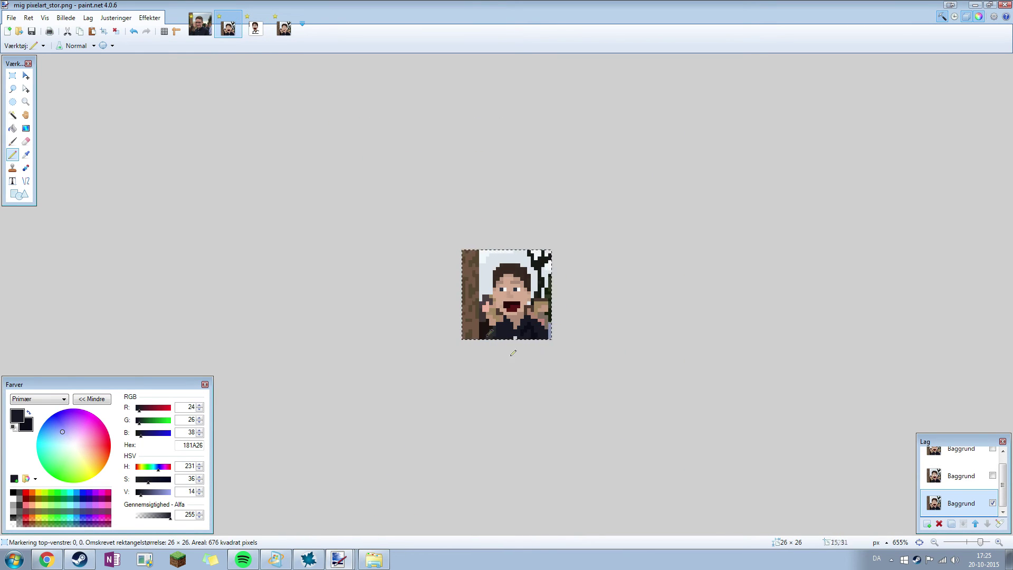
{"action": "scroll", "coordinate": [514, 369], "scroll_direction": "up", "scroll_amount": 3}
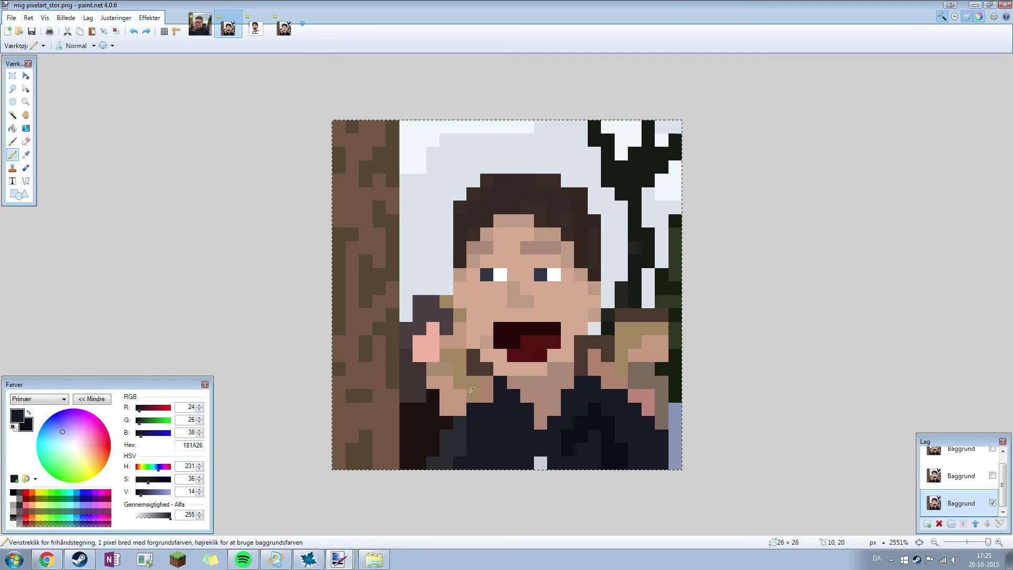
{"action": "mouse_move", "coordinate": [474, 396]}
{"action": "left_mouse_down"}
{"action": "mouse_move", "coordinate": [465, 374]}
{"action": "mouse_move", "coordinate": [463, 454]}
{"action": "mouse_move", "coordinate": [469, 353]}
{"action": "left_mouse_up"}
{"action": "key", "text": "ctrl+z"}
{"action": "mouse_move", "coordinate": [592, 382]}
{"action": "left_mouse_down"}
{"action": "mouse_move", "coordinate": [622, 383]}
{"action": "mouse_move", "coordinate": [646, 401]}
{"action": "mouse_move", "coordinate": [666, 457]}
{"action": "left_mouse_up"}
{"action": "key", "text": "ctrl+z"}
{"action": "scroll", "coordinate": [525, 358], "scroll_direction": "down", "scroll_amount": 8}
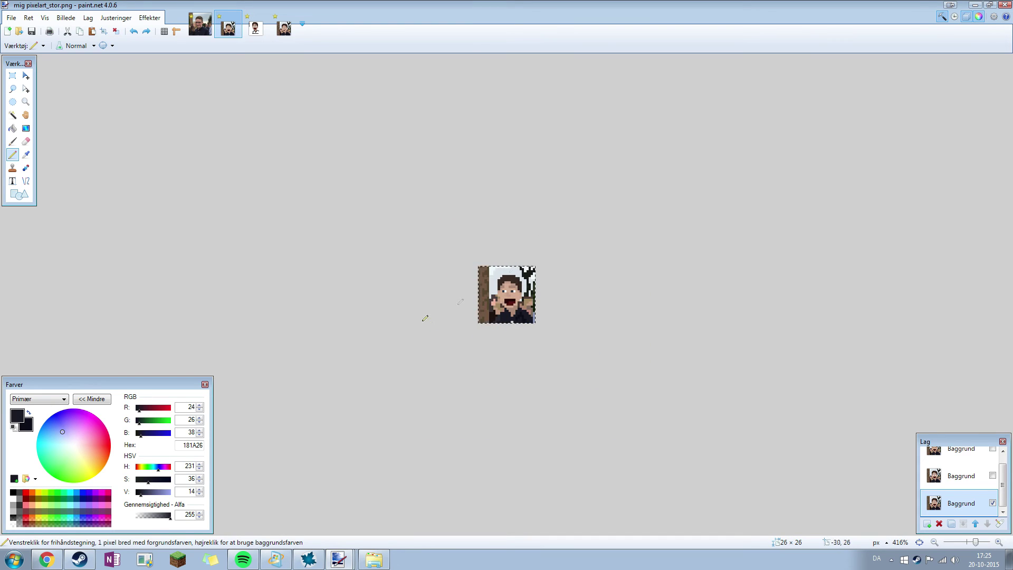
Return to the portrait and step the right-hand shoulder outline down in 181A26 to the extended lower line, closing the shirt
{"action": "key", "text": "ctrl+Tab"}
{"action": "scroll", "coordinate": [581, 393], "scroll_direction": "up", "scroll_amount": 8}
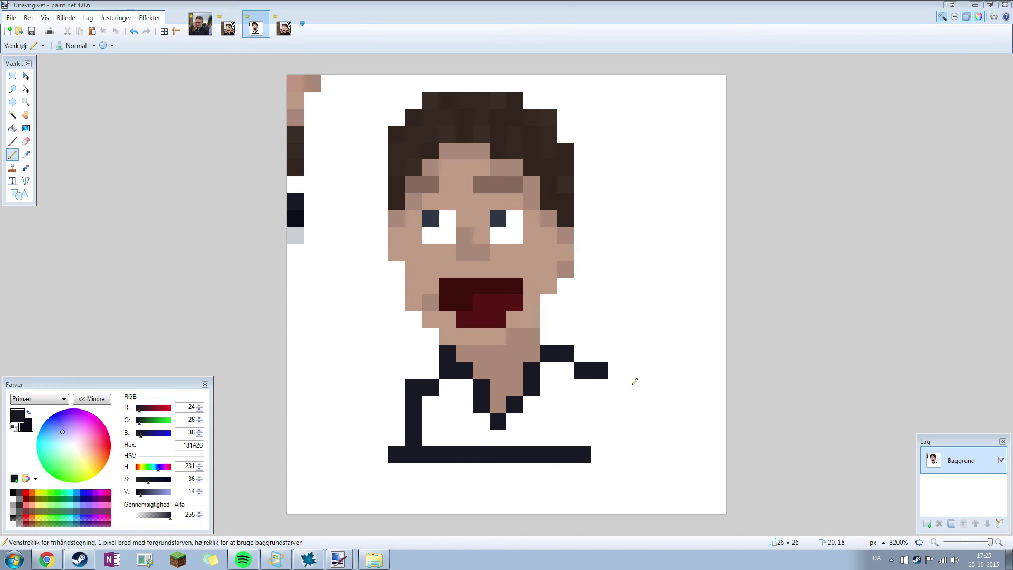
{"action": "mouse_move", "coordinate": [617, 387]}
{"action": "left_mouse_down"}
{"action": "mouse_move", "coordinate": [647, 418]}
{"action": "mouse_move", "coordinate": [647, 450]}
{"action": "mouse_move", "coordinate": [448, 443]}
{"action": "mouse_move", "coordinate": [449, 425]}
{"action": "mouse_move", "coordinate": [593, 462]}
{"action": "mouse_move", "coordinate": [576, 453]}
{"action": "mouse_move", "coordinate": [646, 454]}
{"action": "mouse_move", "coordinate": [652, 418]}
{"action": "left_mouse_up"}
{"action": "scroll", "coordinate": [613, 385], "scroll_direction": "down", "scroll_amount": 5}
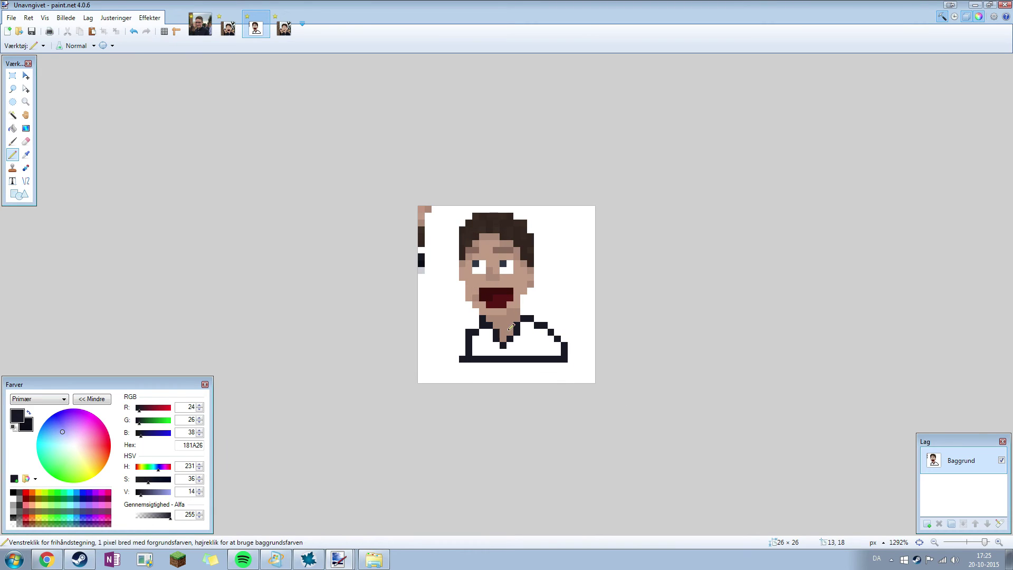
{"action": "left_click_drag", "start_coordinate": [507, 263], "coordinate": [588, 263]}
{"action": "left_click_drag", "start_coordinate": [493, 285], "coordinate": [595, 285]}
{"action": "left_click_drag", "start_coordinate": [507, 305], "coordinate": [592, 311]}
{"action": "scroll", "coordinate": [569, 305], "scroll_direction": "up", "scroll_amount": 3}
{"action": "key", "text": "ctrl+z"}
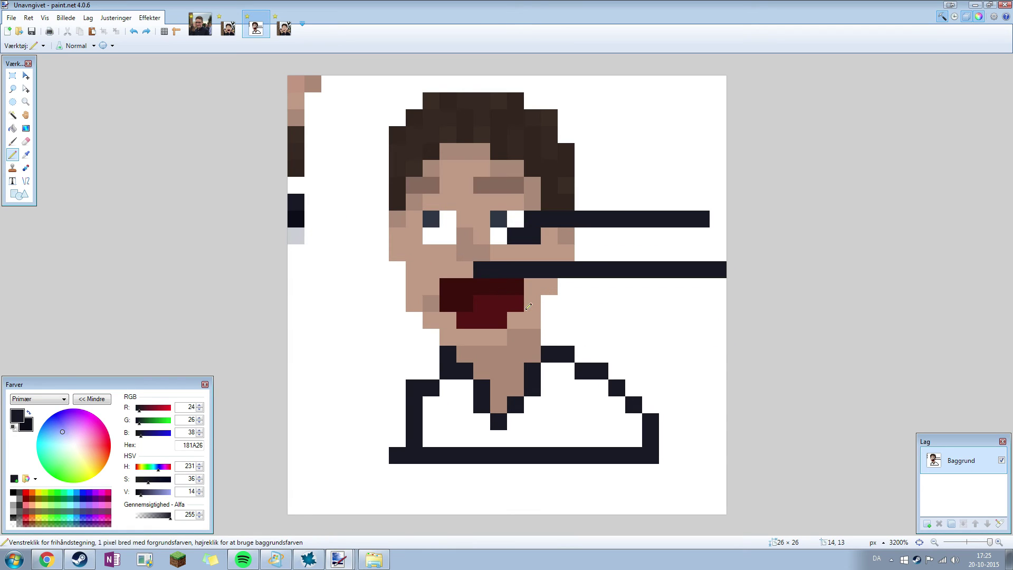
{"action": "key", "text": "ctrl+z"}
{"action": "key", "text": "ctrl+z"}
{"action": "key", "text": "ctrl+z"}
{"action": "mouse_move", "coordinate": [442, 358]}
{"action": "left_mouse_down"}
{"action": "mouse_move", "coordinate": [297, 430]}
{"action": "mouse_move", "coordinate": [288, 466]}
{"action": "mouse_move", "coordinate": [395, 455]}
{"action": "left_mouse_up"}
{"action": "key", "text": "ctrl+z"}
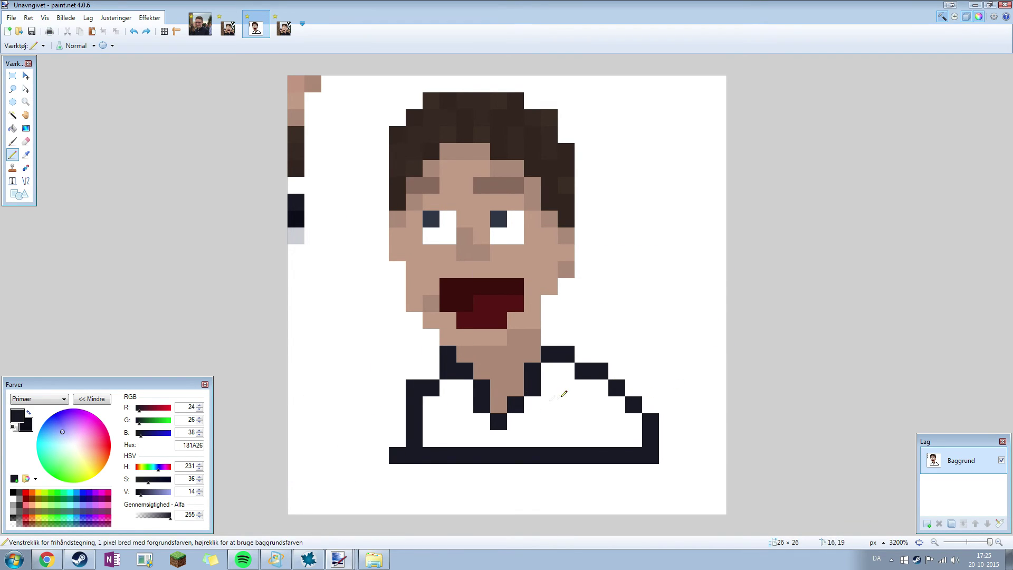
Fill the outlined shirt with 181A26 and shade folds on its right-hand half in the darker 0B0D19
{"action": "mouse_move", "coordinate": [464, 387]}
{"action": "left_mouse_down"}
{"action": "mouse_move", "coordinate": [429, 417]}
{"action": "mouse_move", "coordinate": [437, 432]}
{"action": "mouse_move", "coordinate": [470, 410]}
{"action": "mouse_move", "coordinate": [471, 439]}
{"action": "mouse_move", "coordinate": [634, 436]}
{"action": "mouse_move", "coordinate": [595, 391]}
{"action": "mouse_move", "coordinate": [574, 410]}
{"action": "mouse_move", "coordinate": [566, 367]}
{"action": "mouse_move", "coordinate": [535, 385]}
{"action": "mouse_move", "coordinate": [574, 412]}
{"action": "mouse_move", "coordinate": [500, 419]}
{"action": "left_mouse_up"}
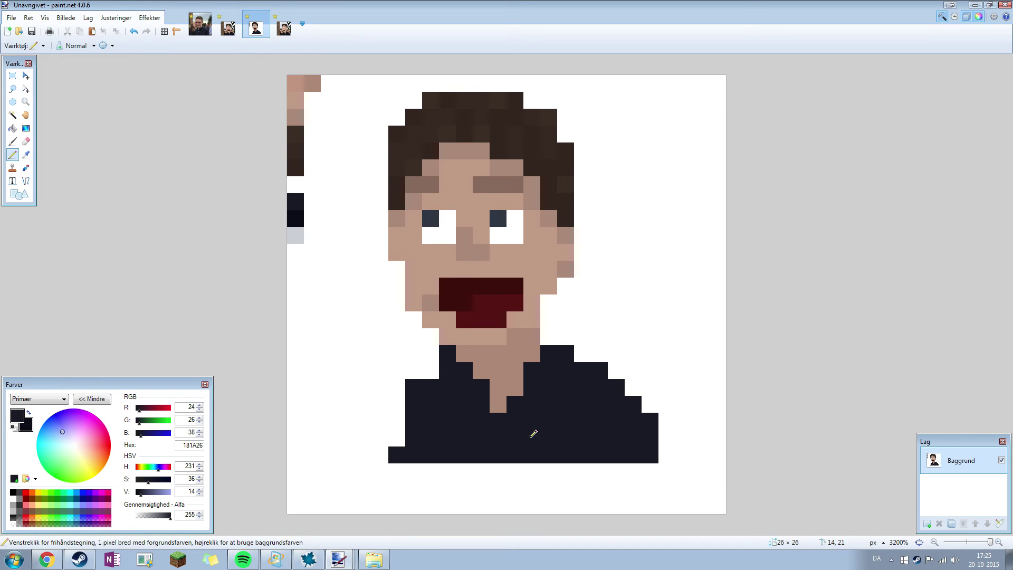
{"action": "mouse_move", "coordinate": [533, 432]}
{"action": "left_mouse_down"}
{"action": "mouse_move", "coordinate": [579, 384]}
{"action": "mouse_move", "coordinate": [602, 447]}
{"action": "left_mouse_up"}
{"action": "left_click", "coordinate": [200, 24]}
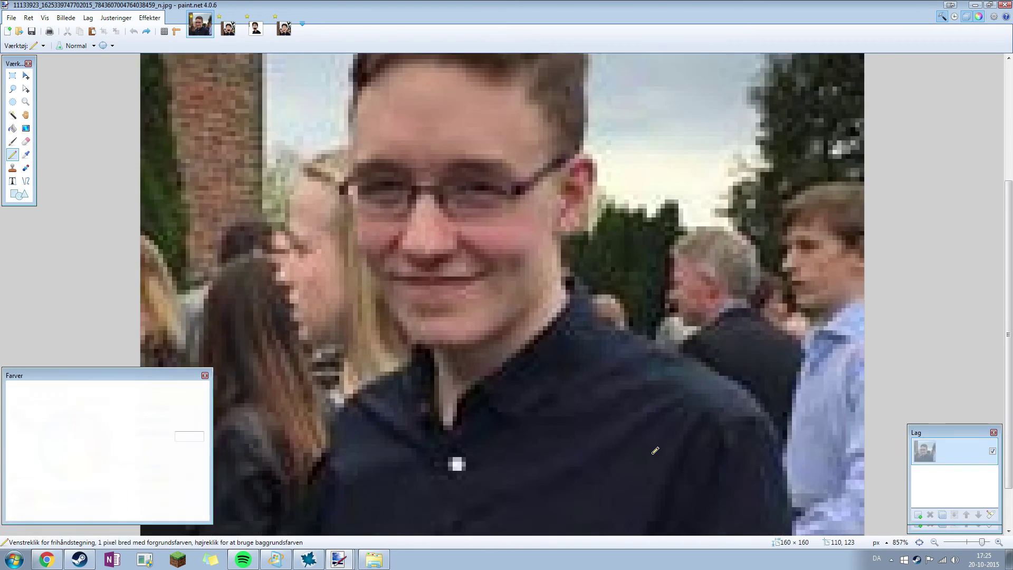
{"action": "left_click", "coordinate": [255, 28]}
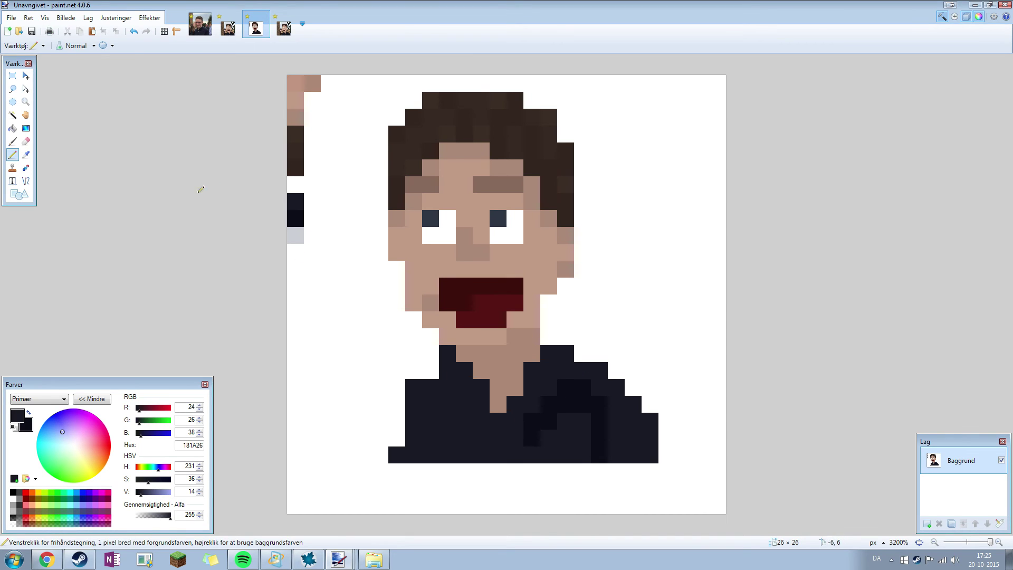
Sample light grey CBCED5 from the finished example's shirt button and paint a one-pixel button below the portrait's neckline
{"action": "left_click", "coordinate": [25, 154]}
{"action": "left_click", "coordinate": [228, 25]}
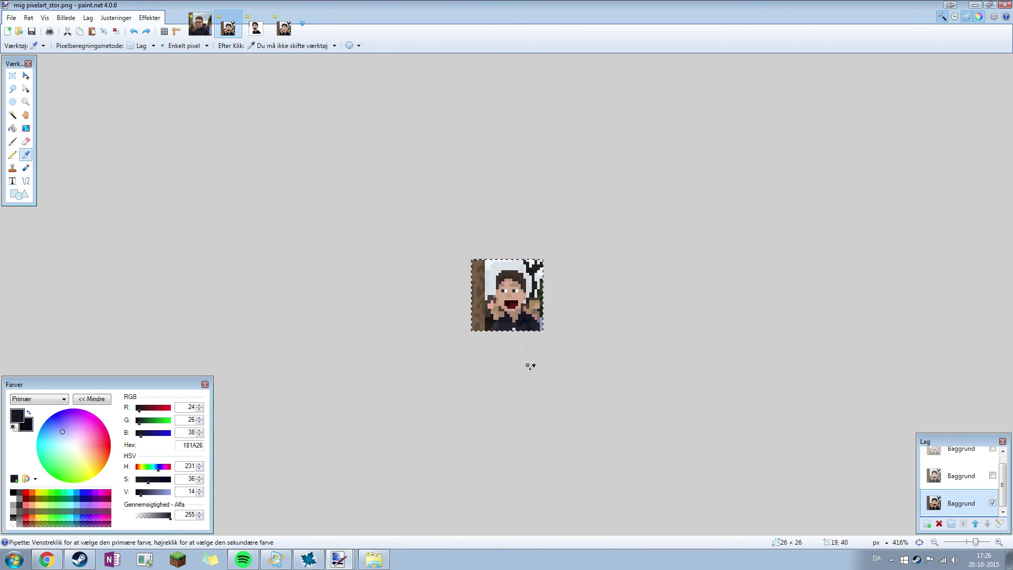
{"action": "key", "text": "ctrl+b"}
{"action": "left_click", "coordinate": [540, 463]}
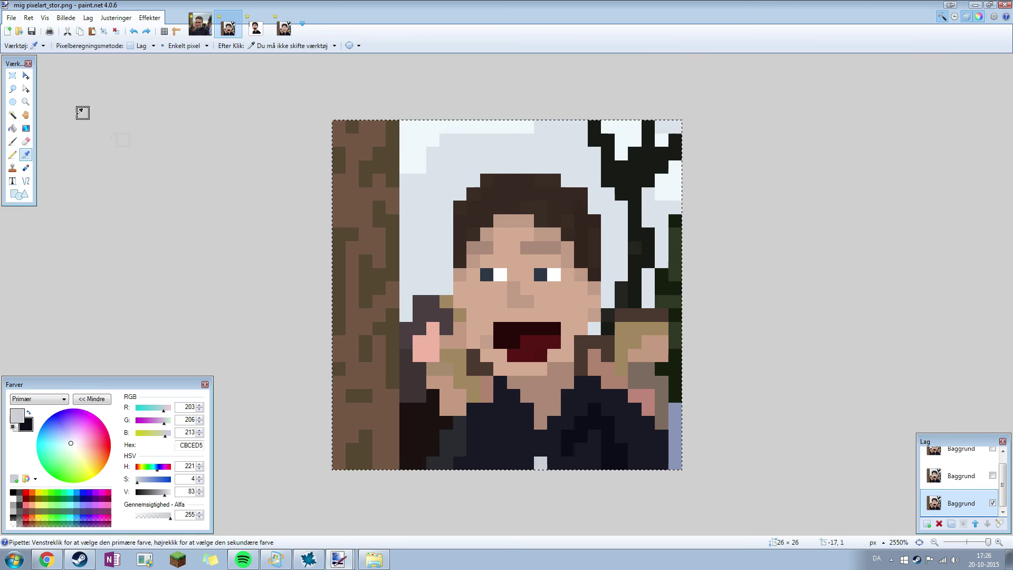
{"action": "left_click", "coordinate": [13, 154]}
{"action": "left_click", "coordinate": [256, 29]}
{"action": "left_click", "coordinate": [498, 438]}
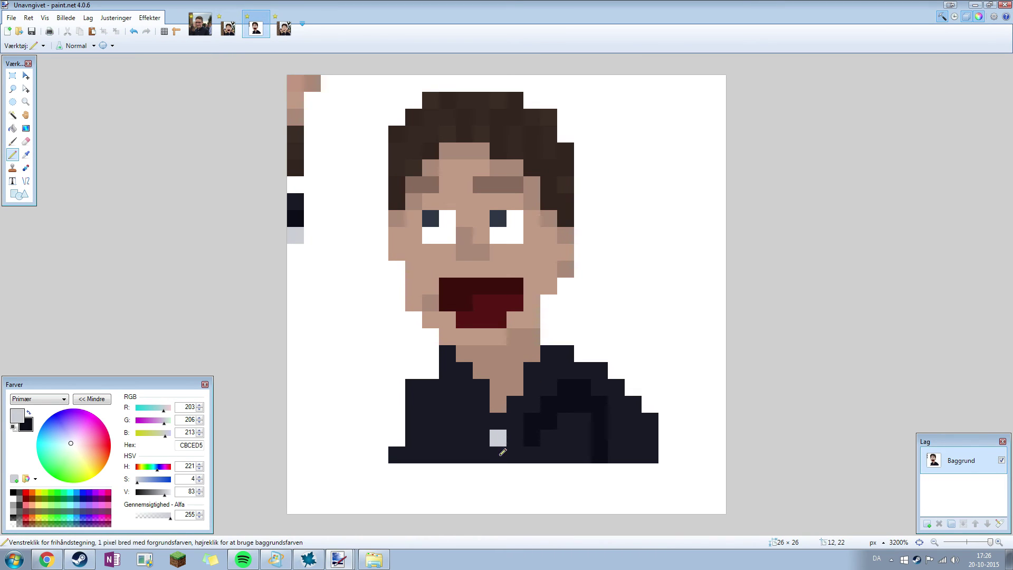
{"action": "scroll", "coordinate": [504, 435], "scroll_direction": "down", "scroll_amount": 3, "text": "ctrl"}
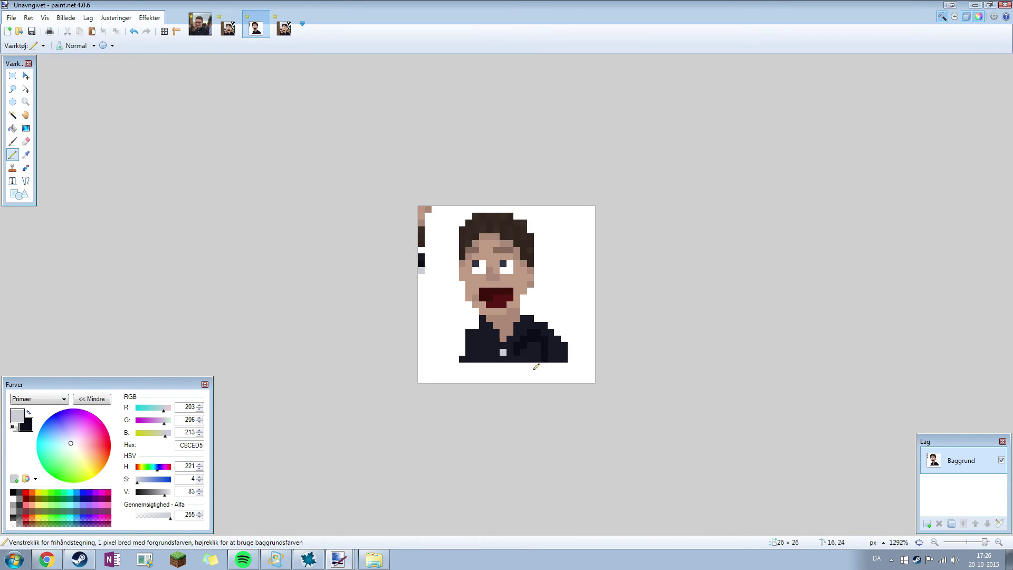
{"action": "key", "text": "ctrl+b"}
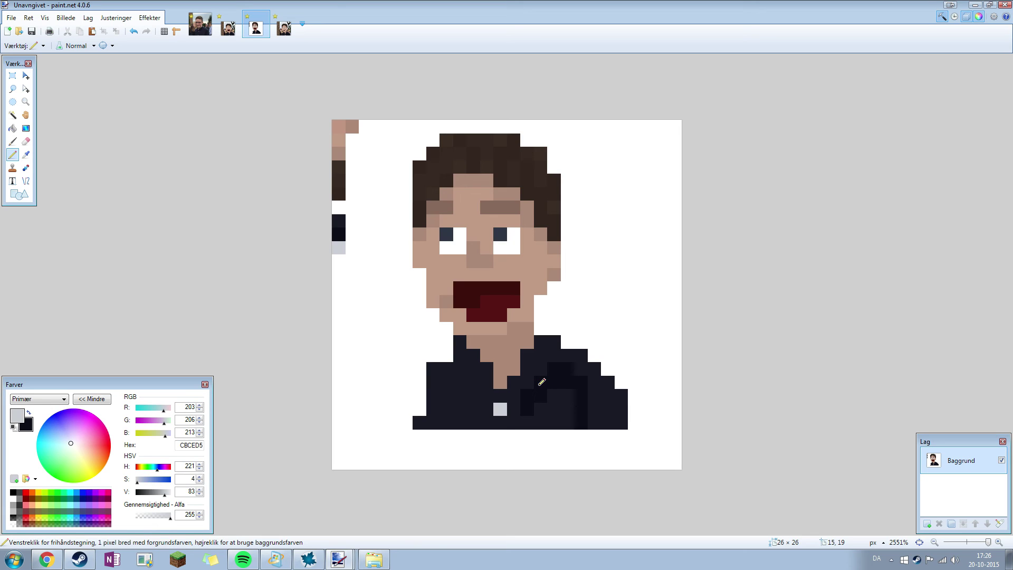
Examine the closed-mouth version of the example portrait and its background at different sizes
{"action": "scroll", "coordinate": [542, 381], "scroll_direction": "down", "scroll_amount": 2}
{"action": "key", "text": "ctrl+Tab"}
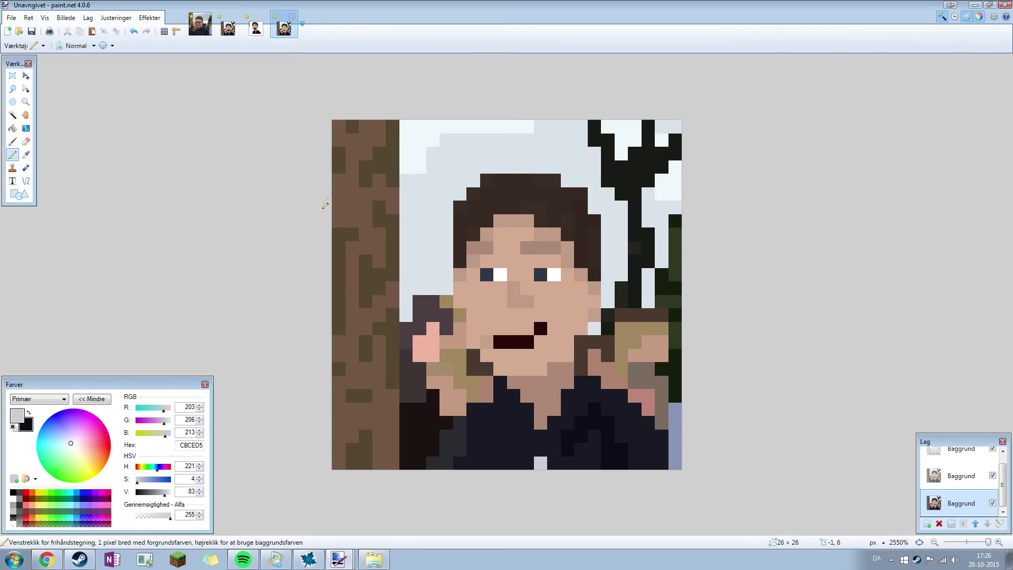
{"action": "scroll", "coordinate": [323, 215], "scroll_direction": "down", "scroll_amount": 2}
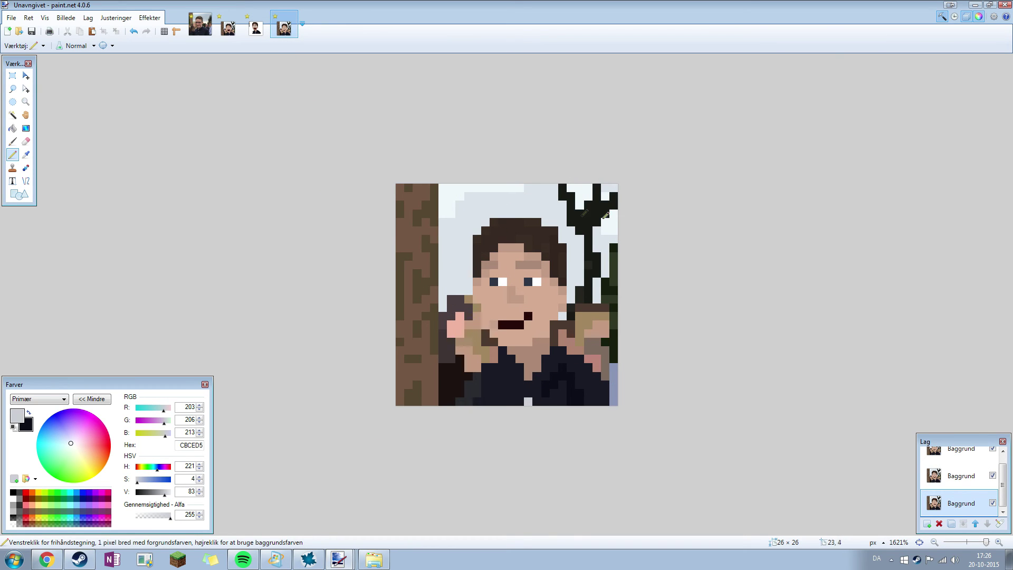
{"action": "scroll", "coordinate": [577, 340], "scroll_direction": "up", "scroll_amount": 2}
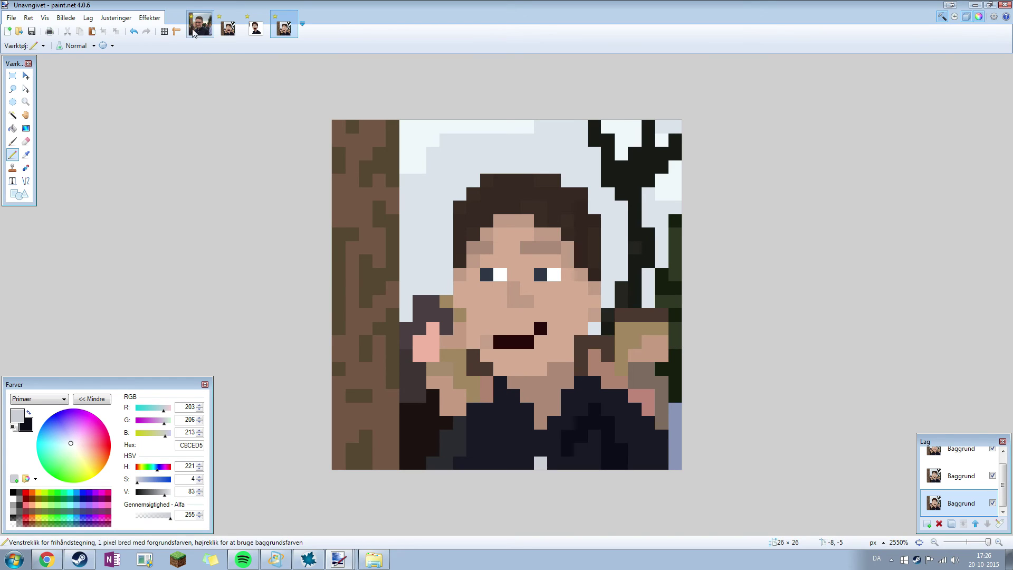
{"action": "key", "text": "k"}
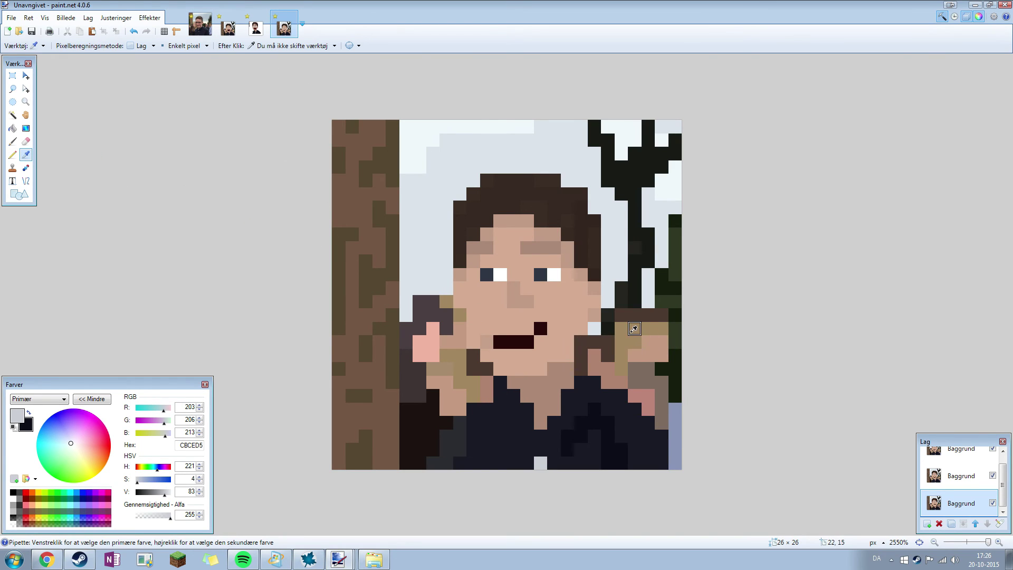
{"action": "left_click", "coordinate": [13, 155]}
{"action": "scroll", "coordinate": [610, 373], "scroll_direction": "down", "scroll_amount": 10}
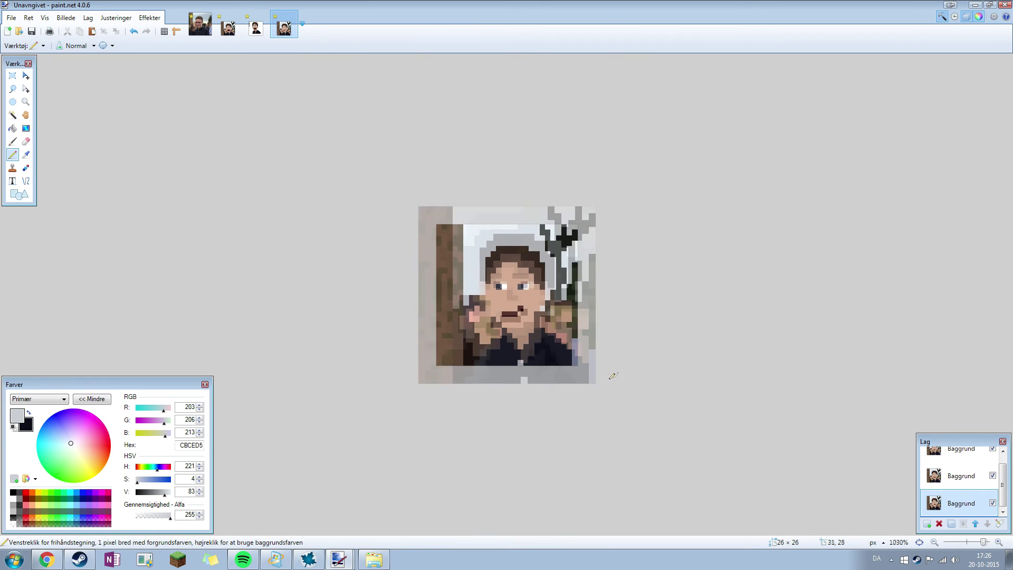
{"action": "scroll", "coordinate": [530, 362], "scroll_direction": "up", "scroll_amount": 12}
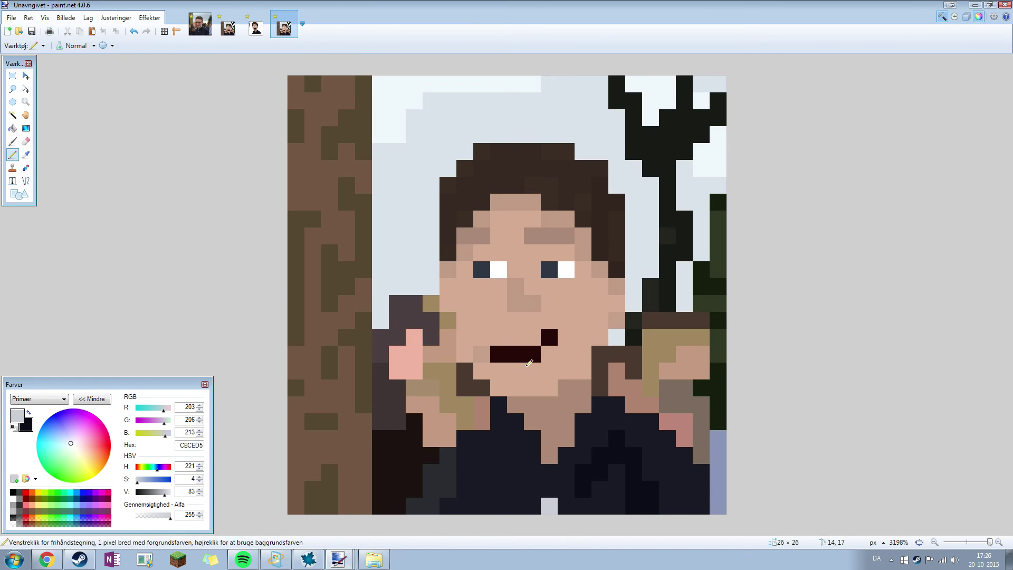
{"action": "scroll", "coordinate": [397, 387], "scroll_direction": "down", "scroll_amount": 4}
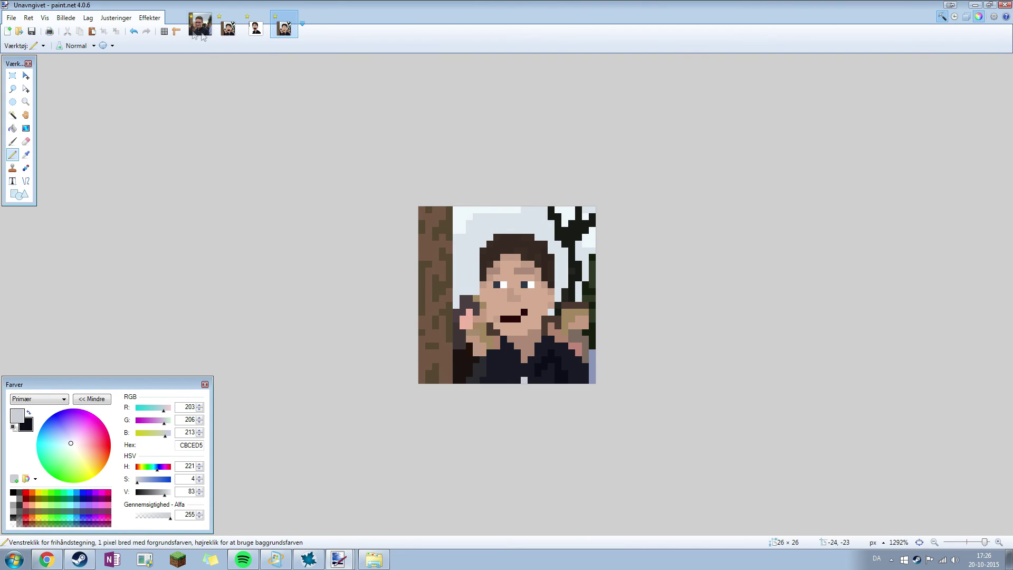
{"action": "scroll", "coordinate": [531, 335], "scroll_direction": "up", "scroll_amount": 1}
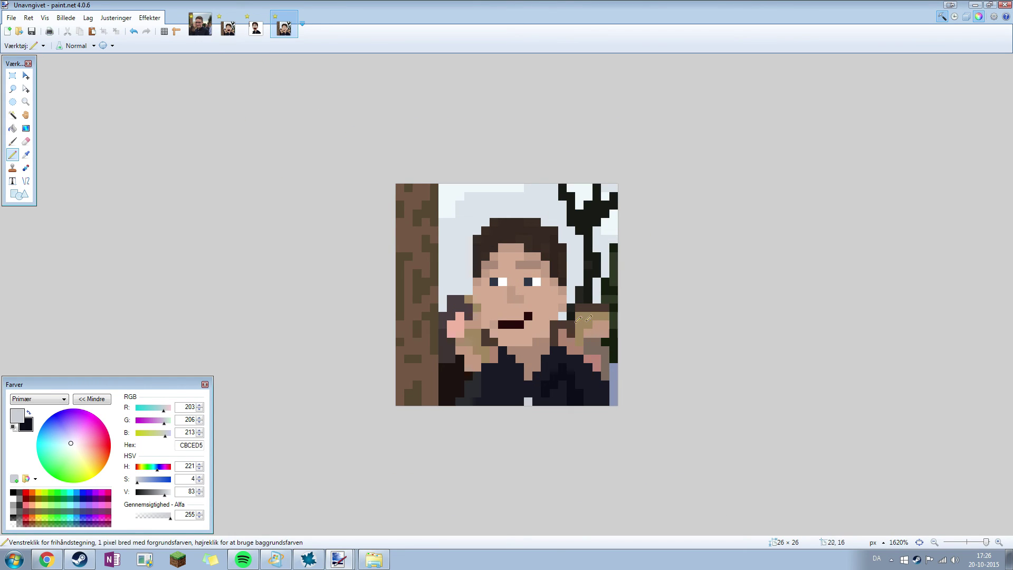
{"action": "scroll", "coordinate": [403, 308], "scroll_direction": "down", "scroll_amount": 6}
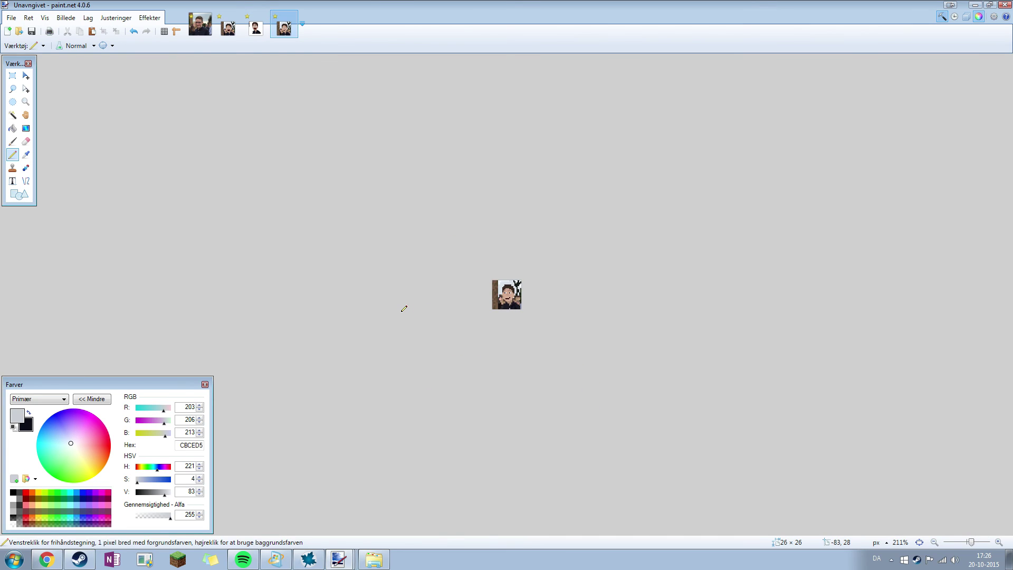
{"action": "scroll", "coordinate": [405, 309], "scroll_direction": "up", "scroll_amount": 1}
{"action": "scroll", "coordinate": [404, 308], "scroll_direction": "up", "scroll_amount": 4}
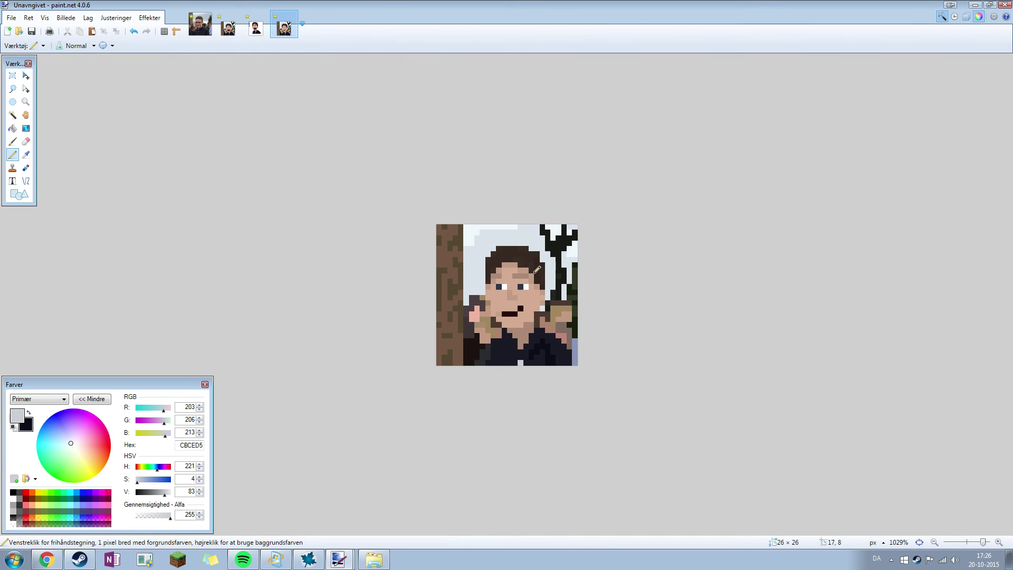
Select the five neck pixels directly under the portrait's chin and adjust them to brightness -5 and contrast 14
{"action": "left_click", "coordinate": [256, 28]}
{"action": "scroll", "coordinate": [442, 286], "scroll_direction": "up", "scroll_amount": 3}
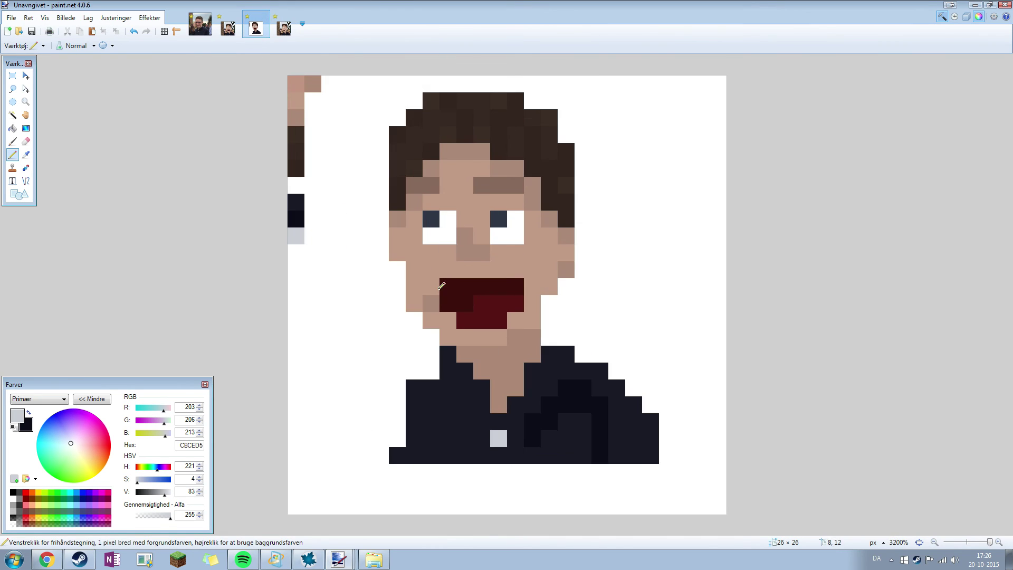
{"action": "key", "text": "s"}
{"action": "scroll", "coordinate": [269, 280], "scroll_direction": "down", "scroll_amount": 2}
{"action": "scroll", "coordinate": [468, 325], "scroll_direction": "up", "scroll_amount": 2}
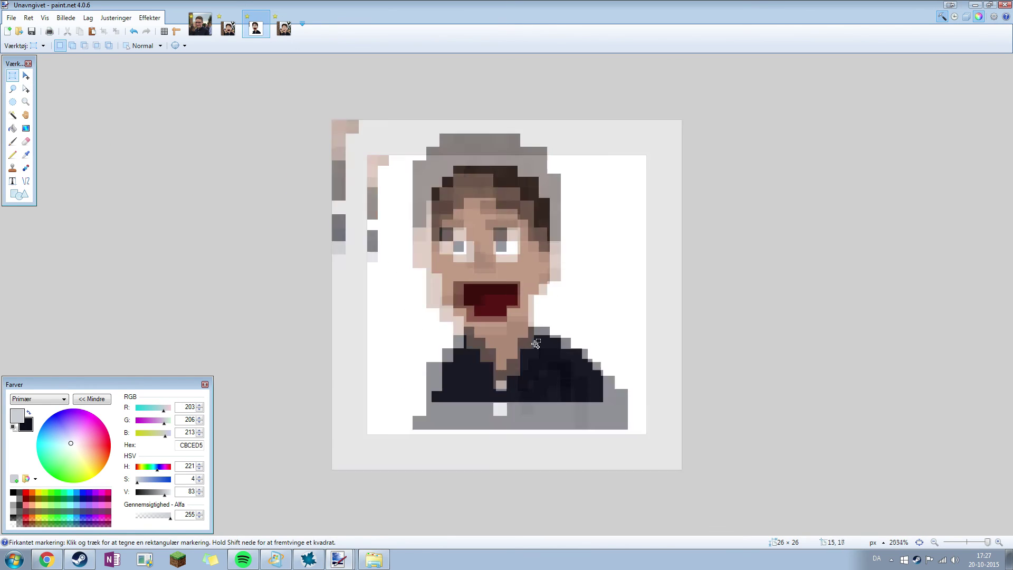
{"action": "left_click_drag", "start_coordinate": [519, 336], "coordinate": [520, 334]}
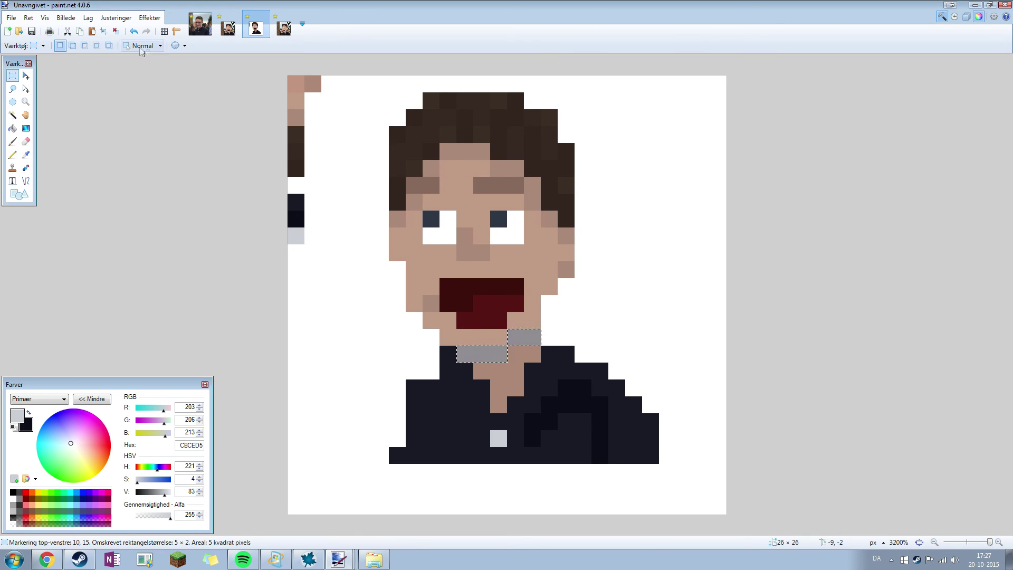
{"action": "left_click", "coordinate": [115, 18]}
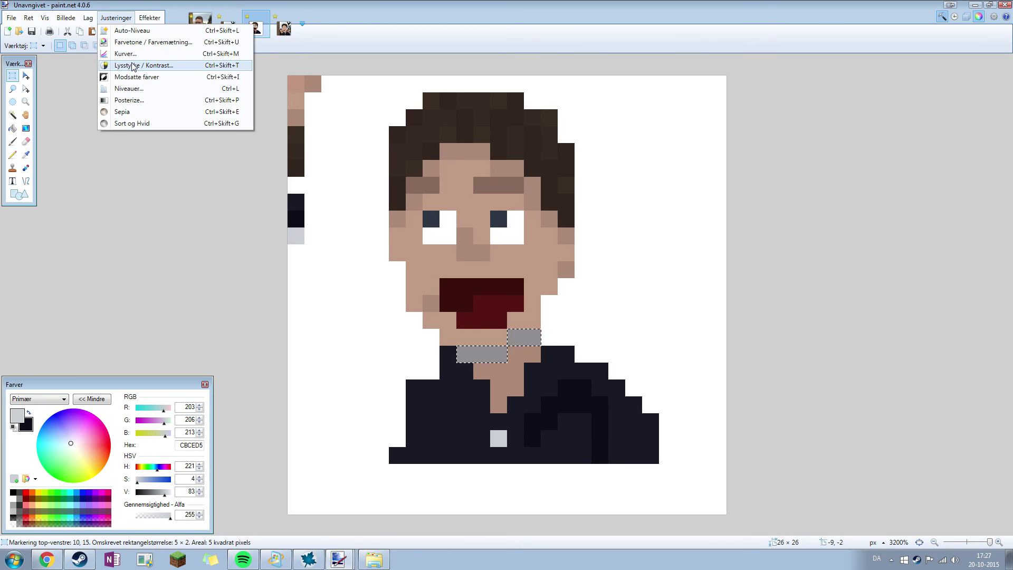
{"action": "left_click", "coordinate": [133, 66]}
{"action": "left_click_drag", "start_coordinate": [475, 233], "coordinate": [275, 236]}
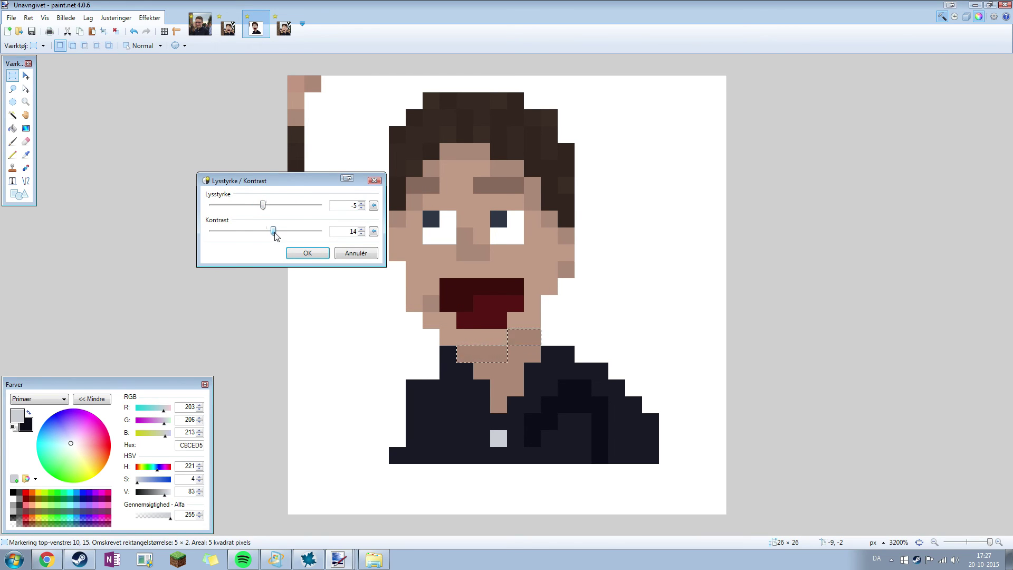
{"action": "left_click", "coordinate": [307, 253]}
{"action": "left_click", "coordinate": [366, 338]}
{"action": "scroll", "coordinate": [365, 338], "scroll_direction": "down", "scroll_amount": 2}
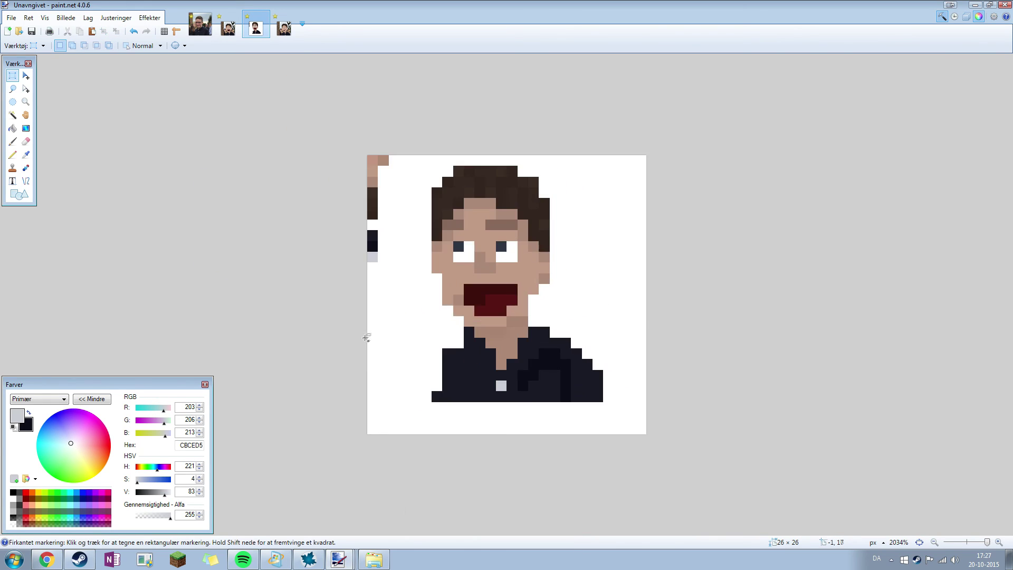
{"action": "scroll", "coordinate": [488, 340], "scroll_direction": "up", "scroll_amount": 2}
{"action": "left_click_drag", "start_coordinate": [507, 329], "coordinate": [538, 344]}
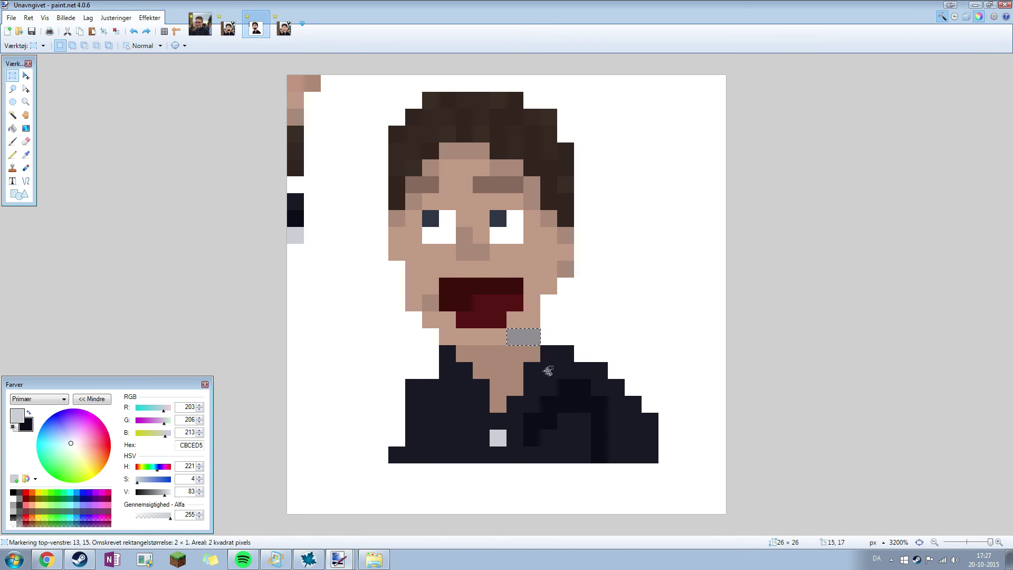
{"action": "left_click", "coordinate": [548, 370]}
{"action": "scroll", "coordinate": [496, 342], "scroll_direction": "down", "scroll_amount": 2}
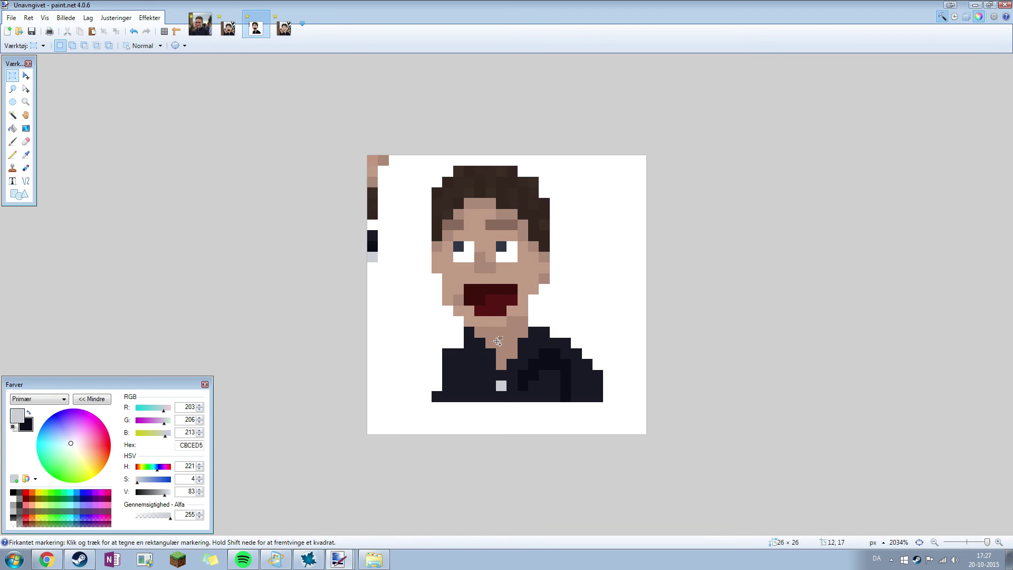
{"action": "left_click_drag", "start_coordinate": [608, 398], "coordinate": [431, 165]}
Copy the whole portrait canvas and paste it into a new 26 × 26 pixel image
{"action": "key", "text": "ctrl+a"}
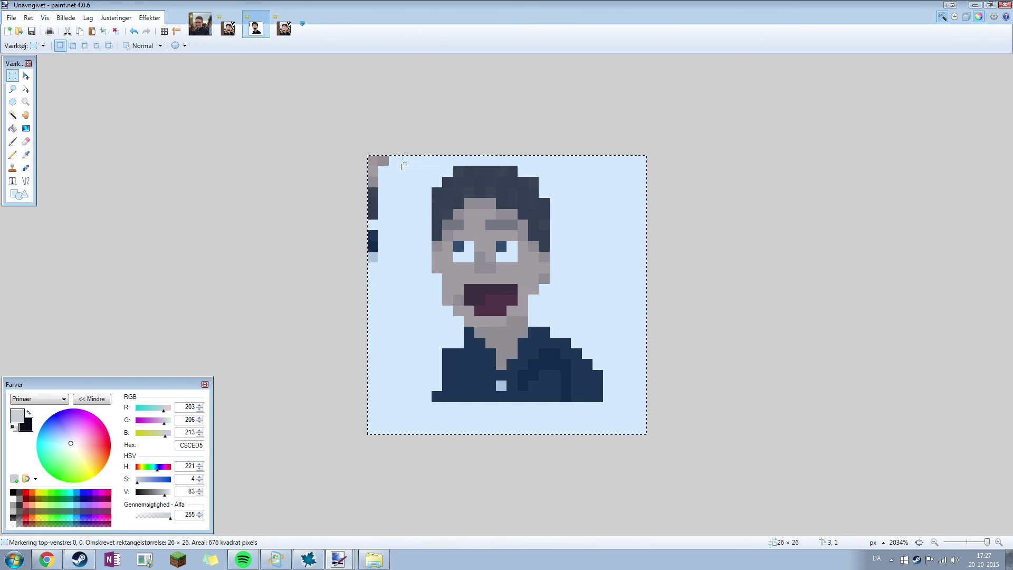
{"action": "key", "text": "ctrl+d"}
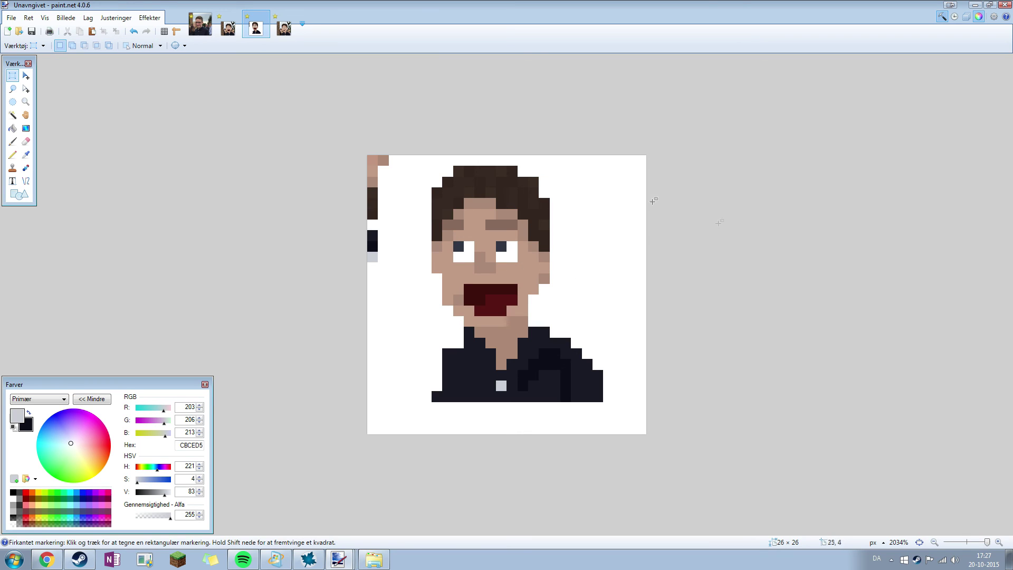
{"action": "left_click", "coordinate": [12, 33]}
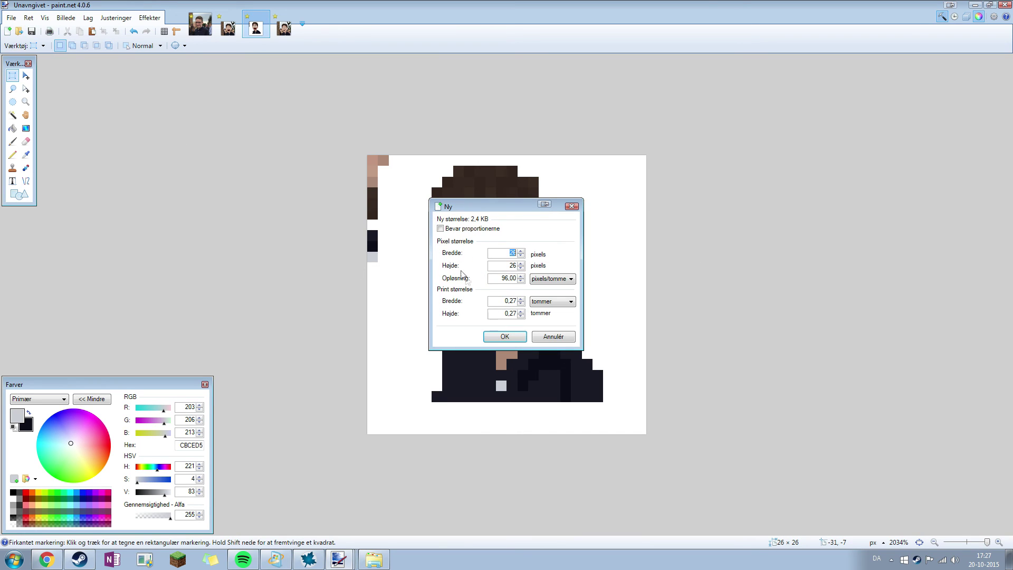
{"action": "left_click", "coordinate": [505, 337]}
{"action": "key", "text": "ctrl+v"}
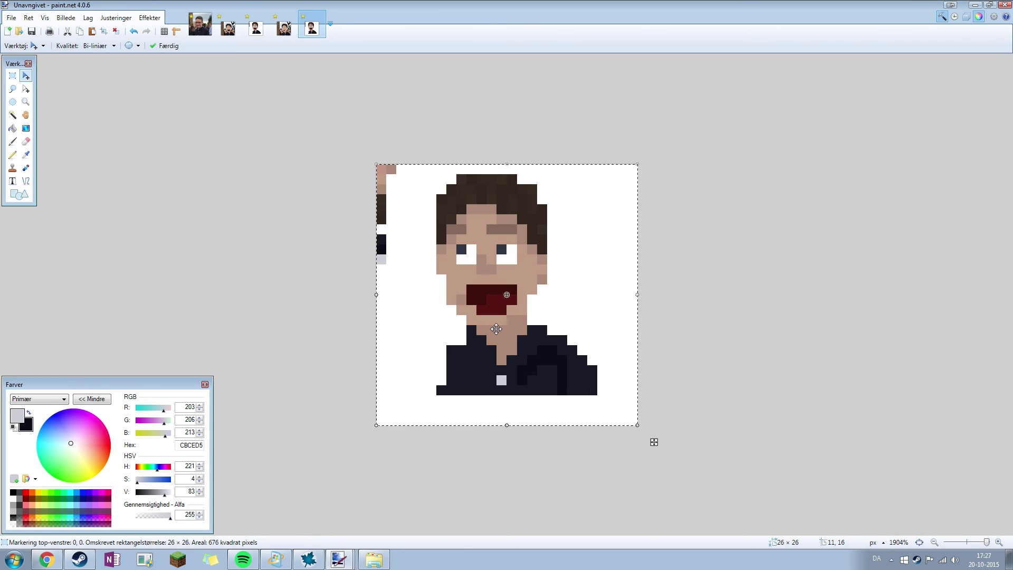
Deselect the pasted portrait, sample white FFFFFF from the background and paint over the palette swatches in the canvas's upper-left corner
{"action": "left_click", "coordinate": [13, 75]}
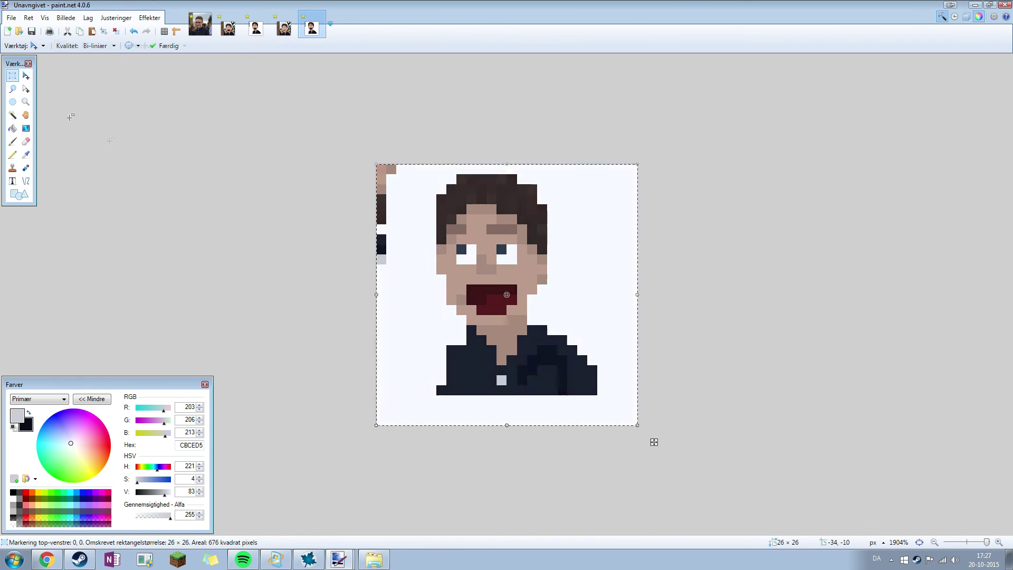
{"action": "key", "text": "ctrl+d"}
{"action": "left_click", "coordinate": [11, 153]}
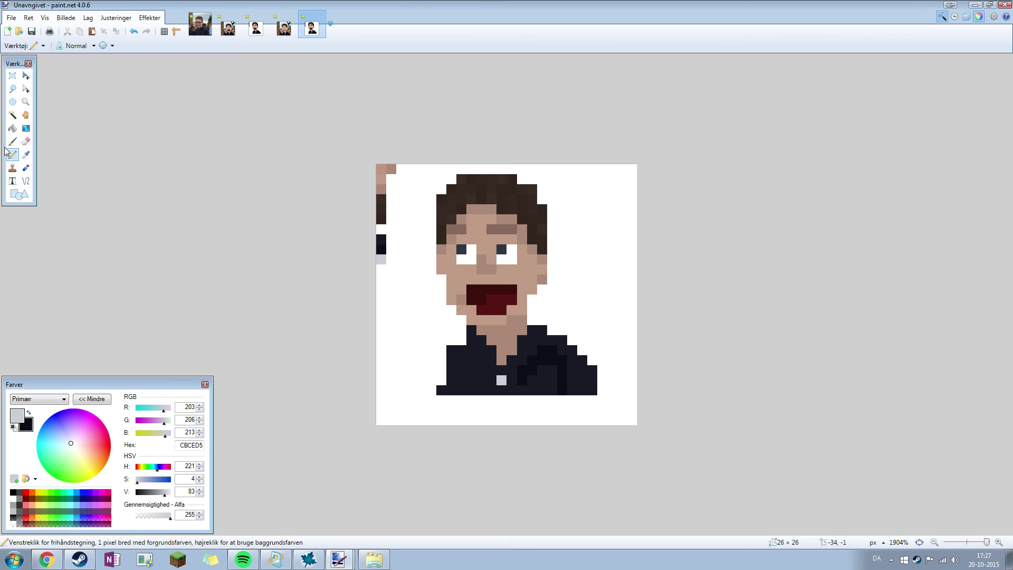
{"action": "left_click", "coordinate": [25, 154]}
{"action": "left_click", "coordinate": [412, 317]}
{"action": "left_click", "coordinate": [13, 154]}
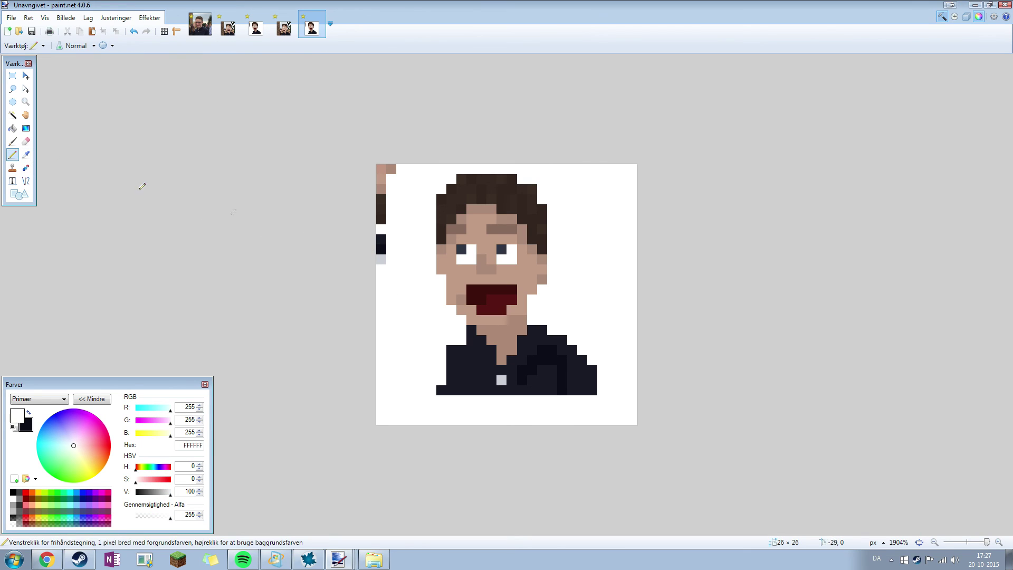
{"action": "mouse_move", "coordinate": [383, 269]}
{"action": "left_mouse_down"}
{"action": "mouse_move", "coordinate": [379, 169]}
{"action": "mouse_move", "coordinate": [401, 163]}
{"action": "left_mouse_up"}
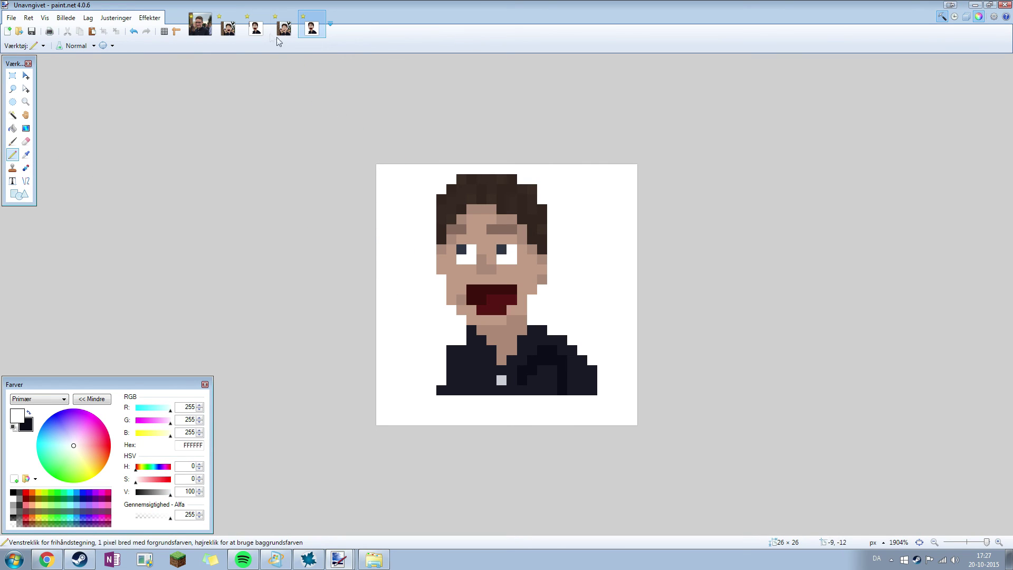
Try resizing the copied portrait to 260 × 26 pixels without keeping its proportions
{"action": "left_click", "coordinate": [256, 29]}
{"action": "left_click", "coordinate": [312, 29]}
{"action": "left_click", "coordinate": [65, 18]}
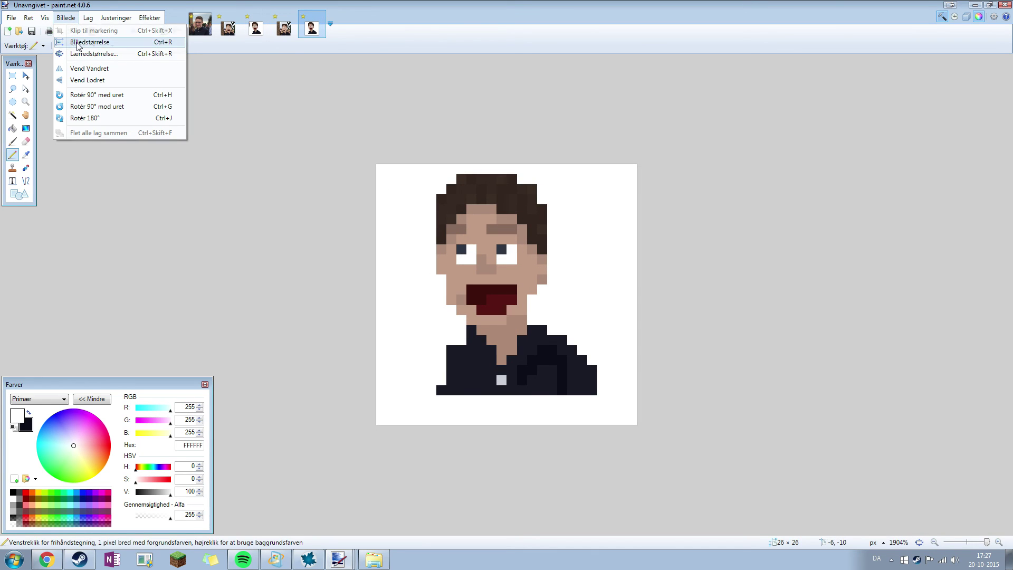
{"action": "left_click", "coordinate": [77, 42]}
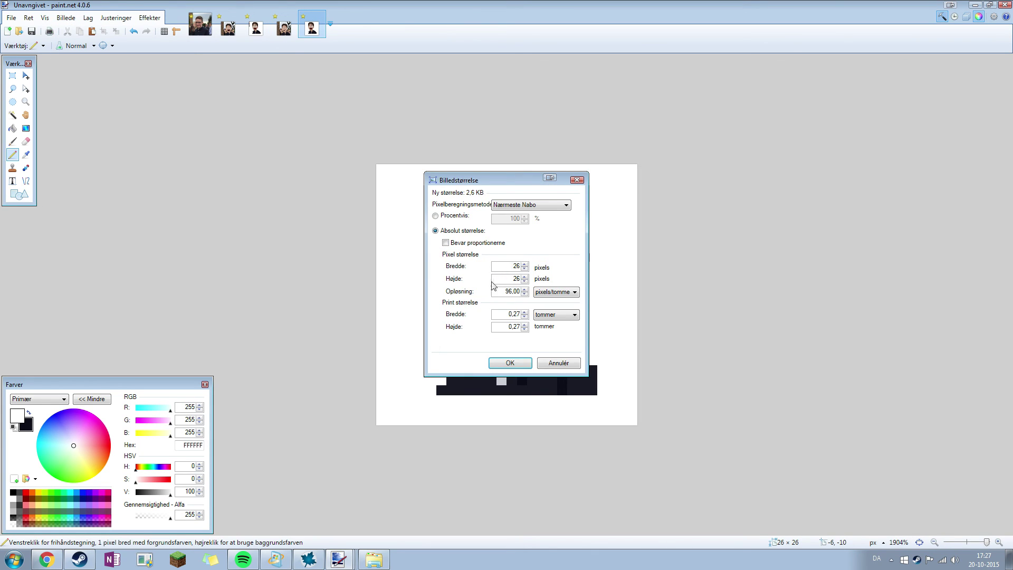
{"action": "left_click", "coordinate": [507, 267]}
{"action": "type", "text": "0"}
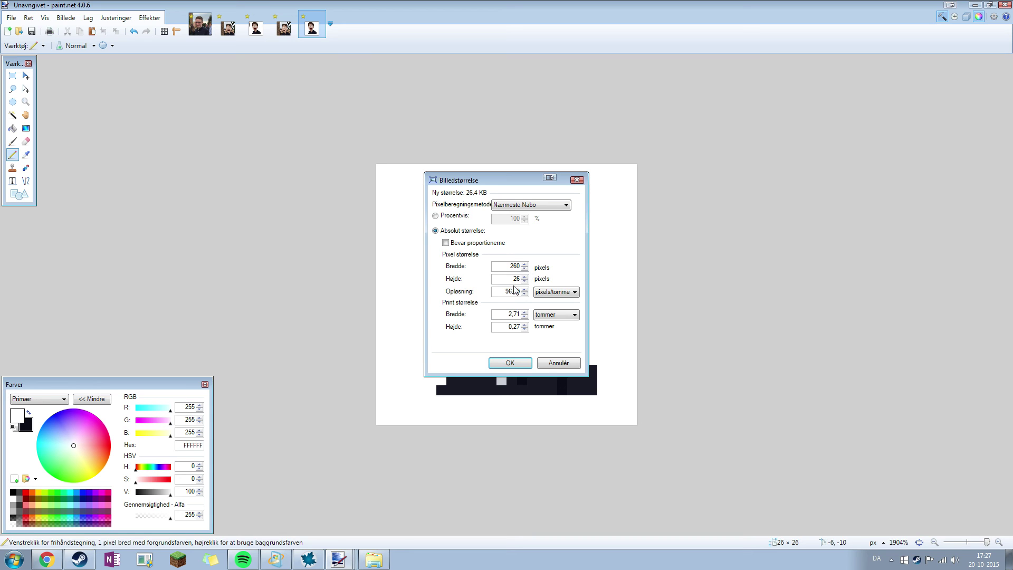
{"action": "left_click", "coordinate": [510, 363]}
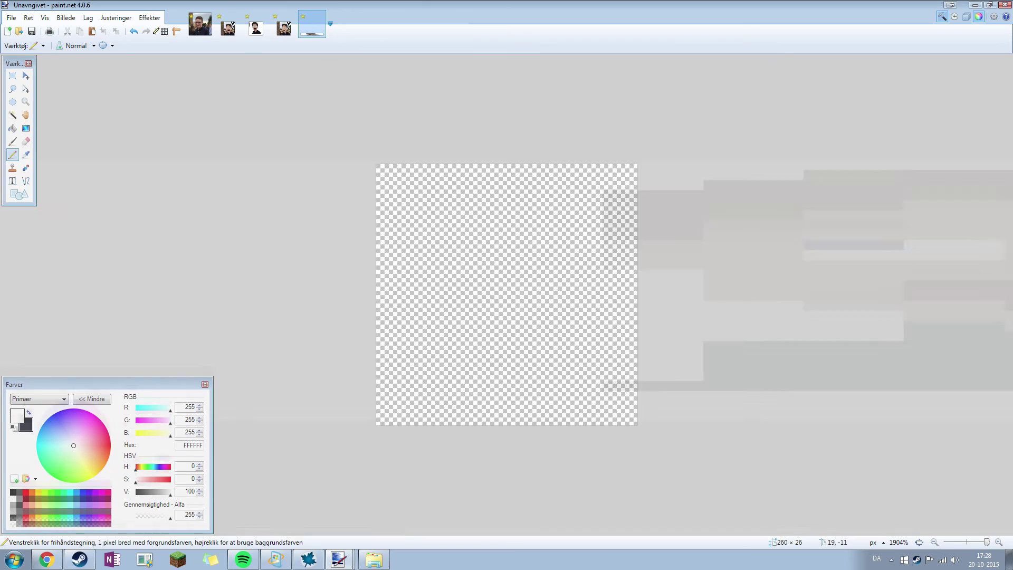
{"action": "key", "text": "ctrl+z"}
Resize the copied portrait to 260 × 260 pixels with nearest-neighbour resampling, keeping its proportions
{"action": "left_click", "coordinate": [66, 17]}
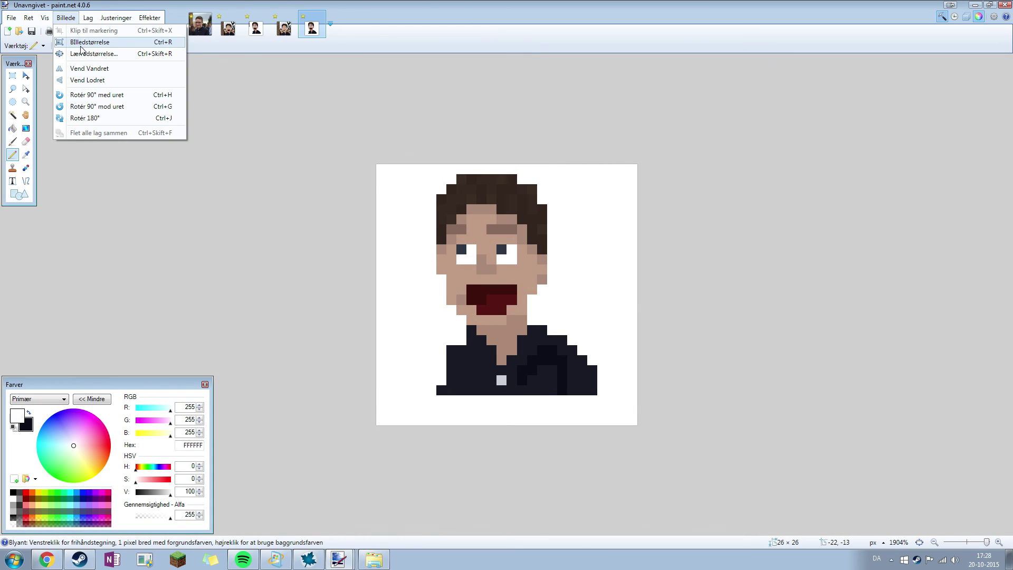
{"action": "left_click", "coordinate": [90, 41]}
{"action": "left_click", "coordinate": [446, 243]}
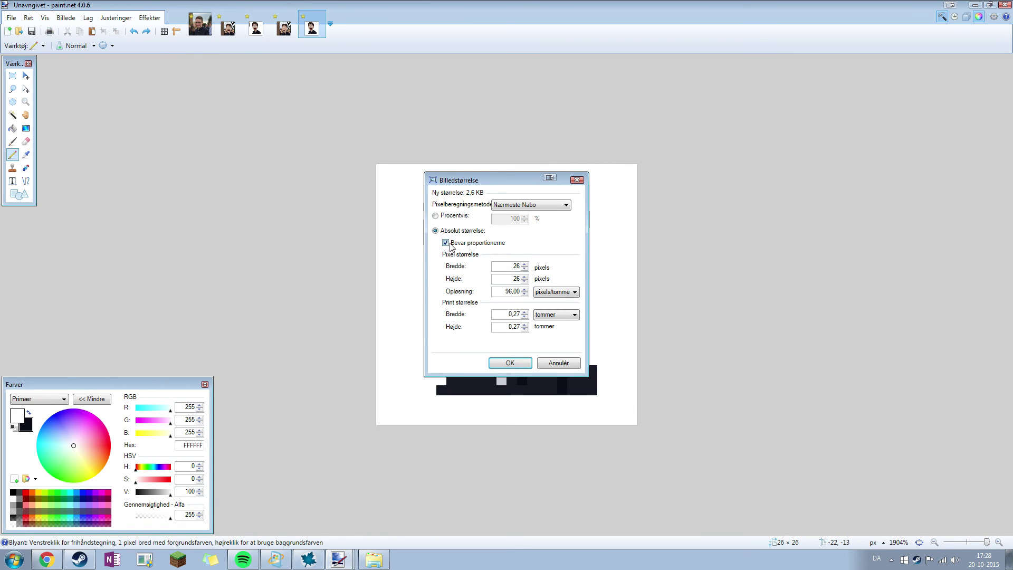
{"action": "type", "text": "260"}
{"action": "left_click", "coordinate": [510, 363]}
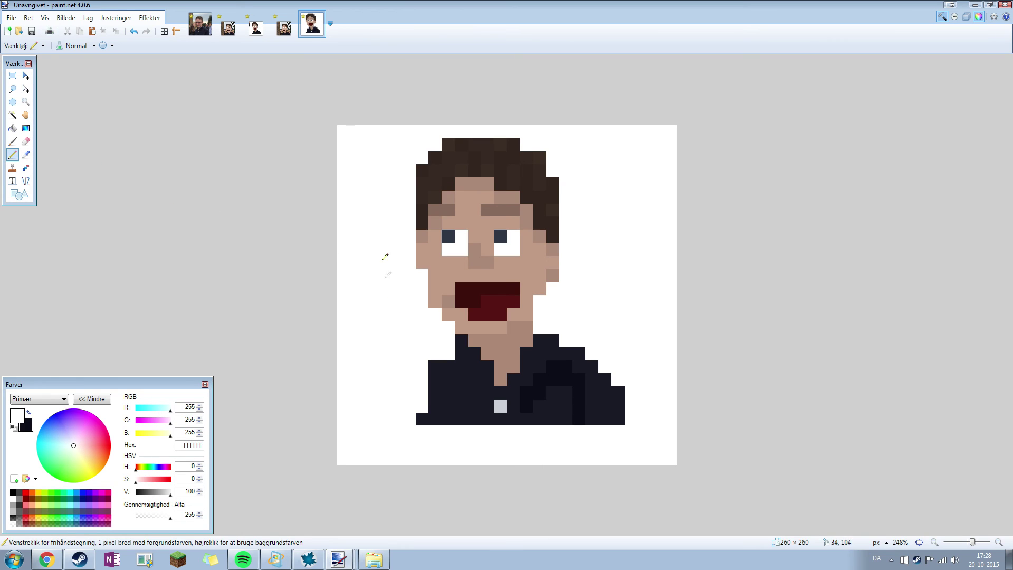
Try white pencil strokes on the enlarged copy and across the 26 × 26 portrait's face, undoing each one
{"action": "mouse_move", "coordinate": [421, 230]}
{"action": "left_mouse_down"}
{"action": "mouse_move", "coordinate": [397, 244]}
{"action": "mouse_move", "coordinate": [408, 259]}
{"action": "mouse_move", "coordinate": [387, 274]}
{"action": "mouse_move", "coordinate": [384, 391]}
{"action": "left_mouse_up"}
{"action": "key", "text": "ctrl+z"}
{"action": "scroll", "coordinate": [380, 327], "scroll_direction": "up", "scroll_amount": 1}
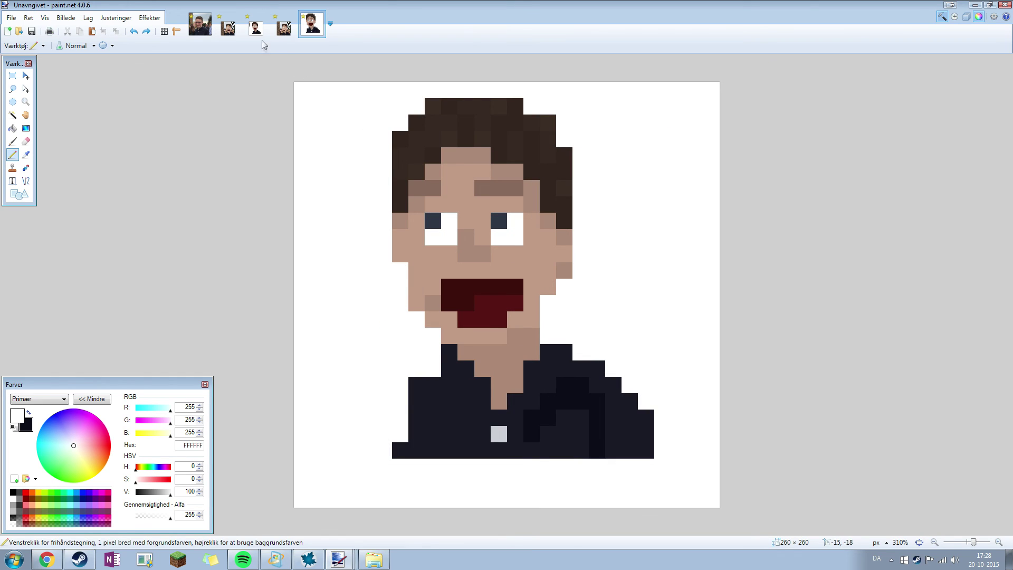
{"action": "left_click", "coordinate": [256, 29]}
{"action": "mouse_move", "coordinate": [482, 303]}
{"action": "left_mouse_down"}
{"action": "mouse_move", "coordinate": [454, 266]}
{"action": "mouse_move", "coordinate": [450, 216]}
{"action": "left_mouse_up"}
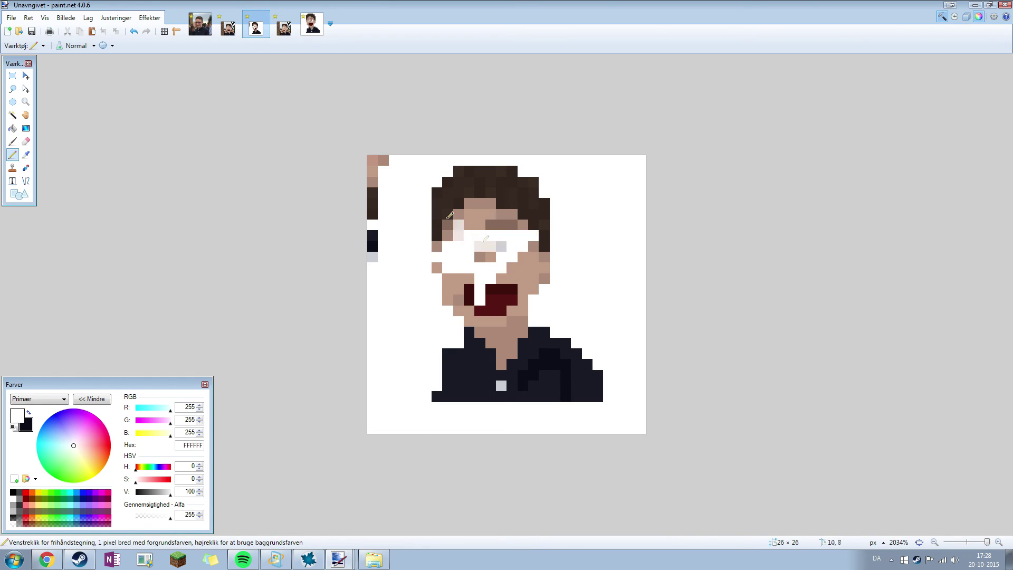
{"action": "key", "text": "ctrl+z"}
{"action": "left_click", "coordinate": [312, 24]}
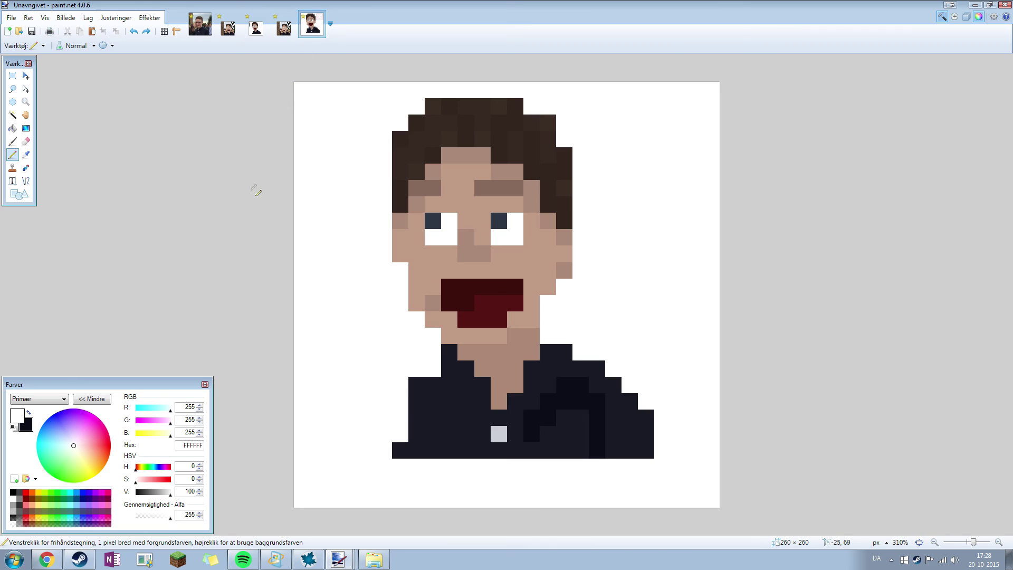
{"action": "left_click", "coordinate": [65, 17]}
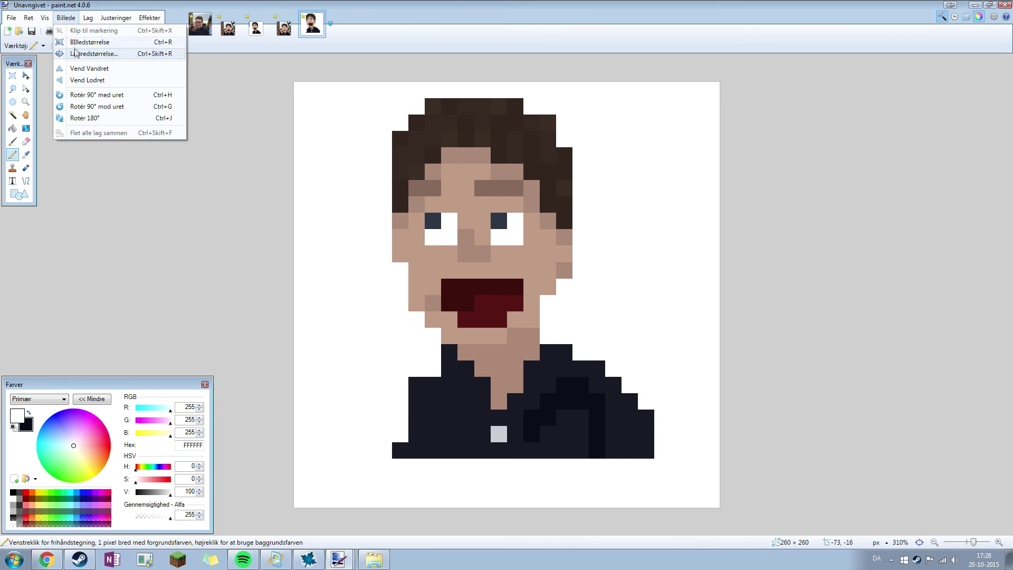
{"action": "left_click", "coordinate": [79, 40]}
{"action": "type", "text": "26"}
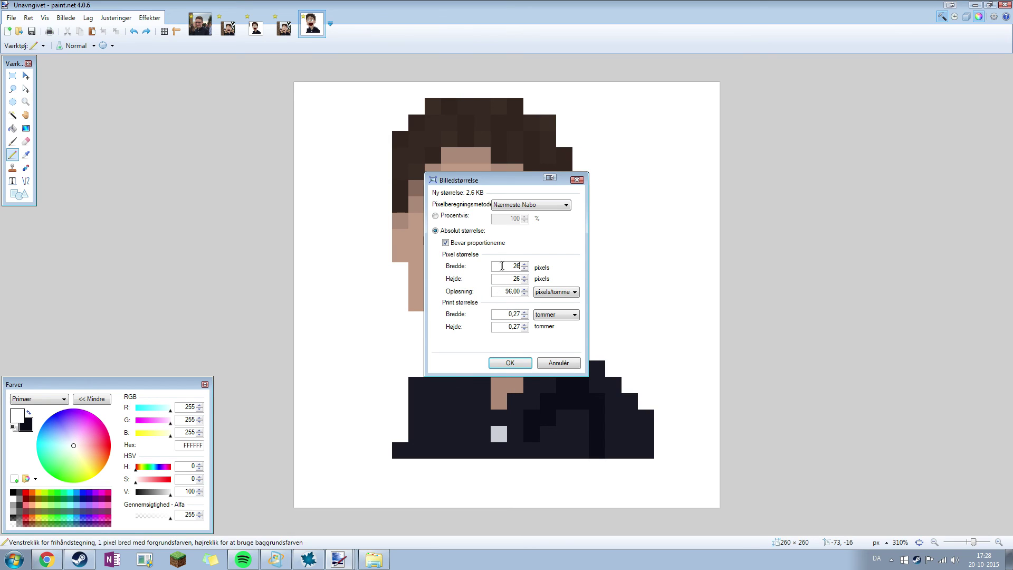
{"action": "double_click", "coordinate": [501, 267]}
{"action": "left_click", "coordinate": [556, 364]}
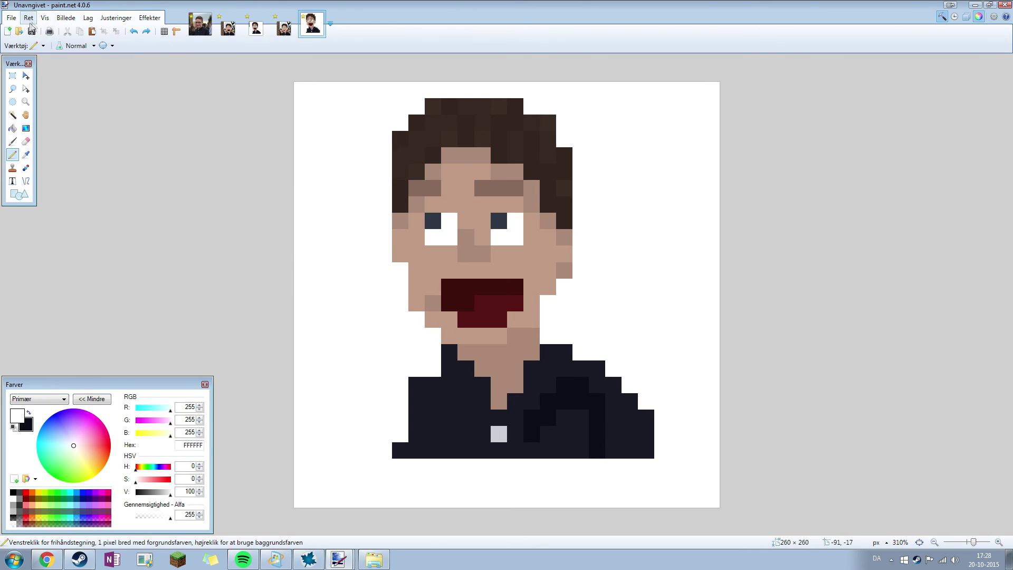
Try to save the enlarged portrait as a PNG file named profil in the Pixelart folder
{"action": "left_click", "coordinate": [11, 17]}
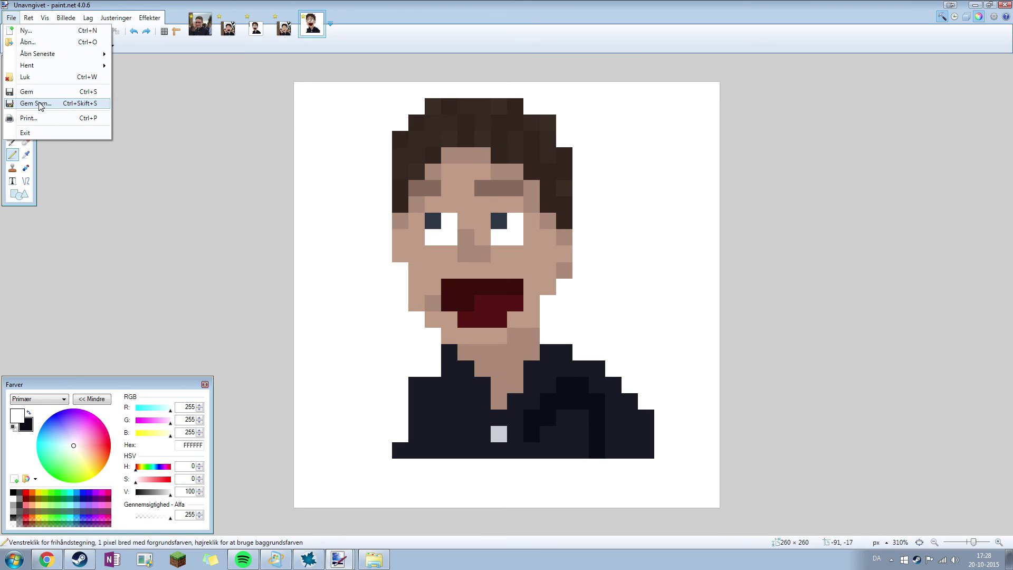
{"action": "left_click", "coordinate": [41, 104]}
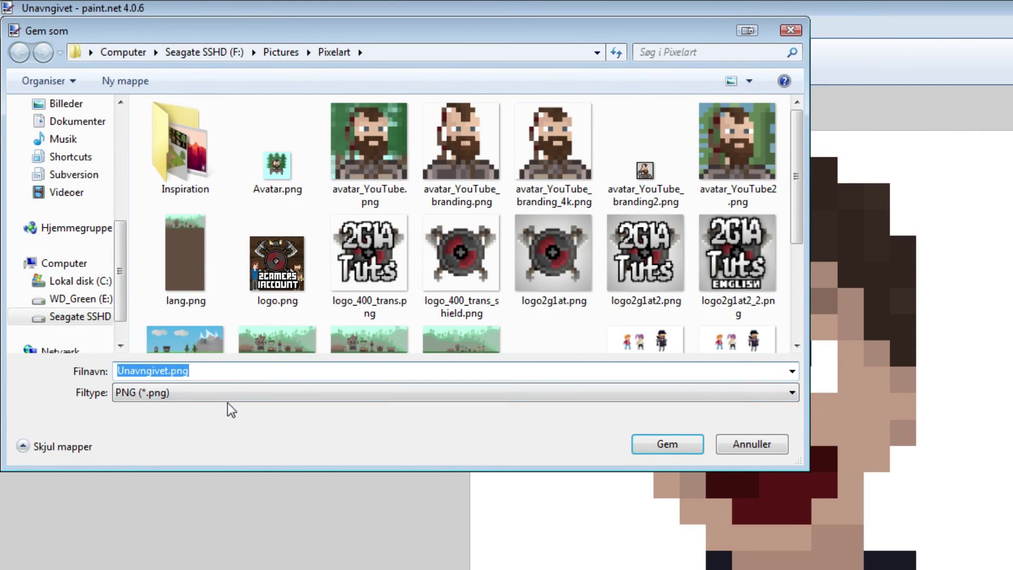
{"action": "left_click", "coordinate": [180, 391]}
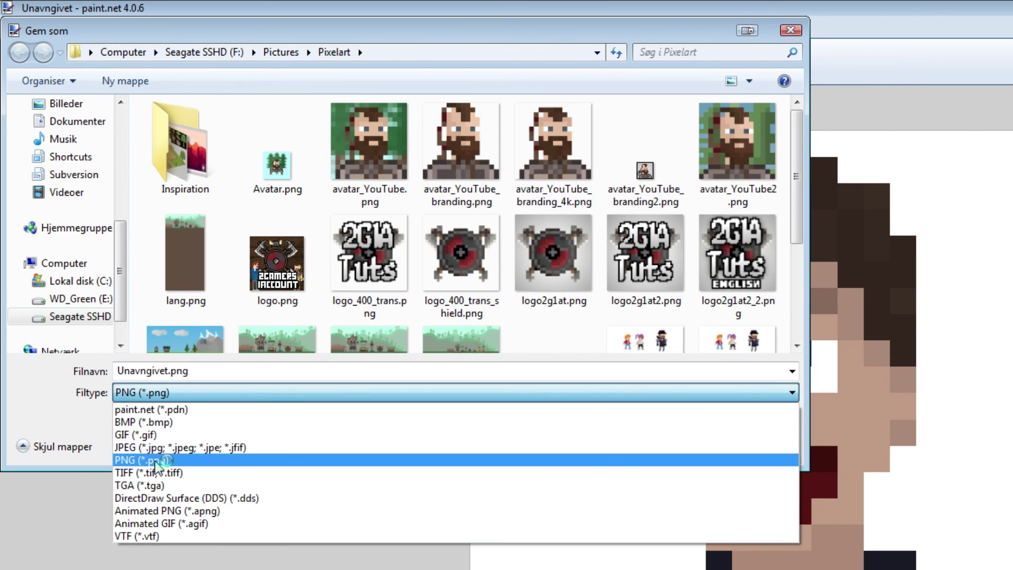
{"action": "left_click", "coordinate": [174, 393]}
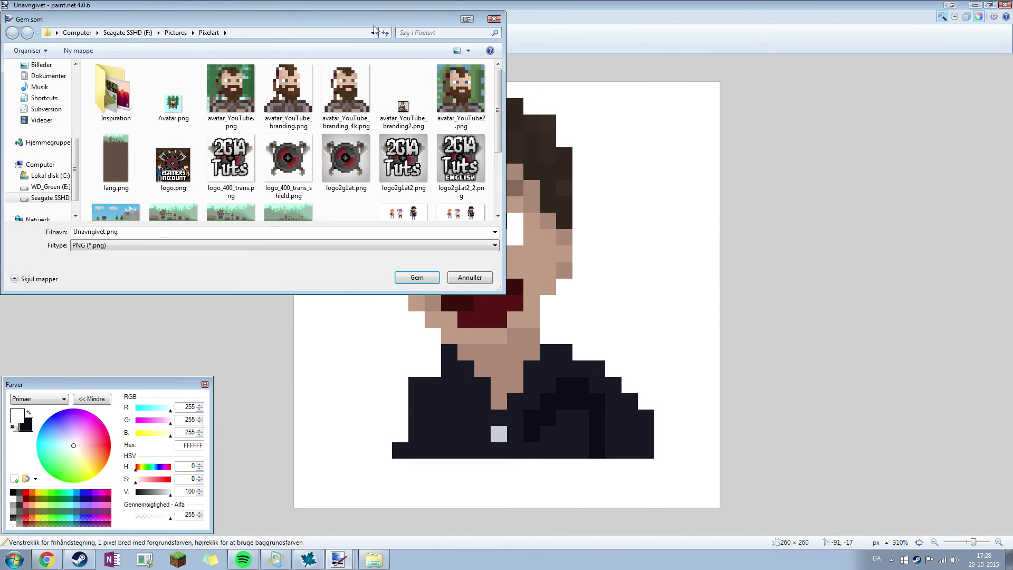
{"action": "mouse_move", "coordinate": [376, 19]}
{"action": "left_mouse_down"}
{"action": "mouse_move", "coordinate": [232, 5]}
{"action": "mouse_move", "coordinate": [498, 43]}
{"action": "left_mouse_up"}
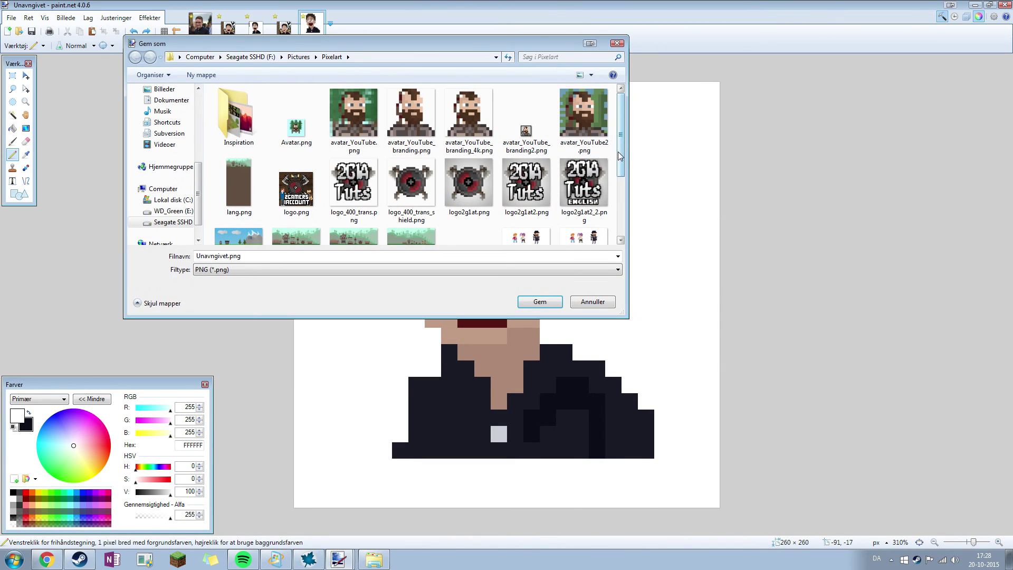
{"action": "scroll", "coordinate": [412, 137], "scroll_direction": "down", "scroll_amount": 1}
{"action": "scroll", "coordinate": [416, 97], "scroll_direction": "up", "scroll_amount": 1}
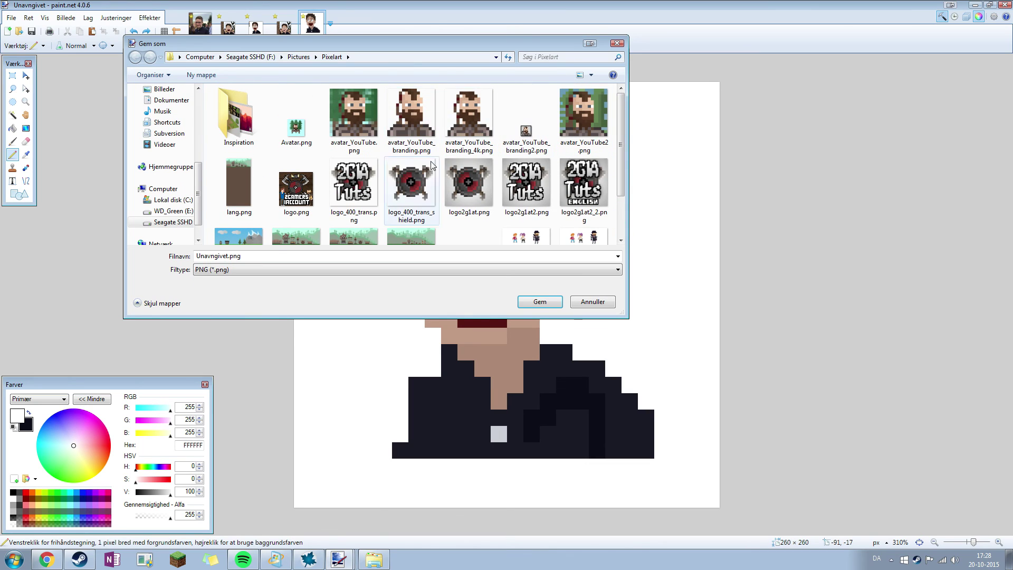
{"action": "double_click", "coordinate": [260, 255]}
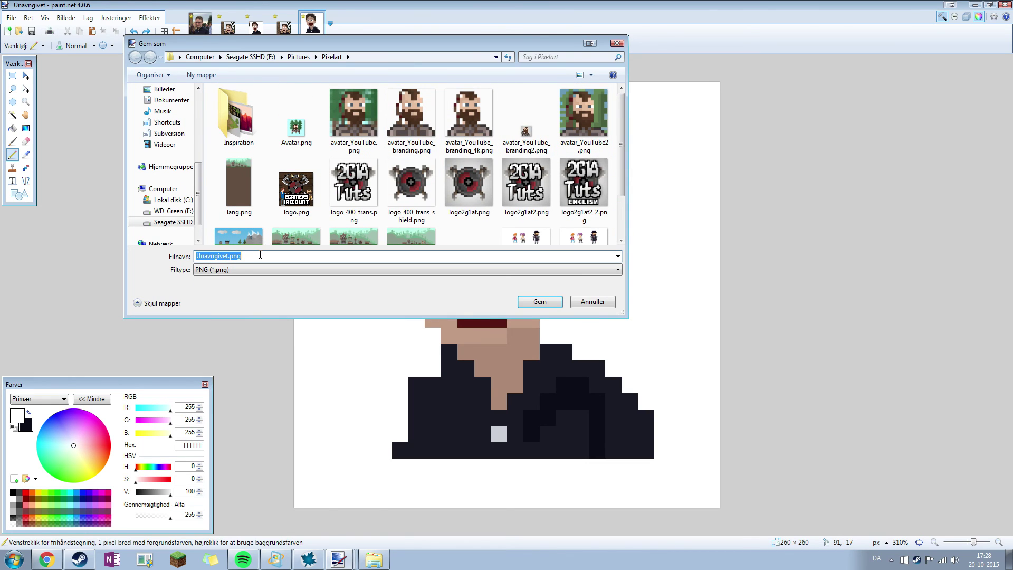
{"action": "type", "text": "profil"}
{"action": "left_click", "coordinate": [585, 310]}
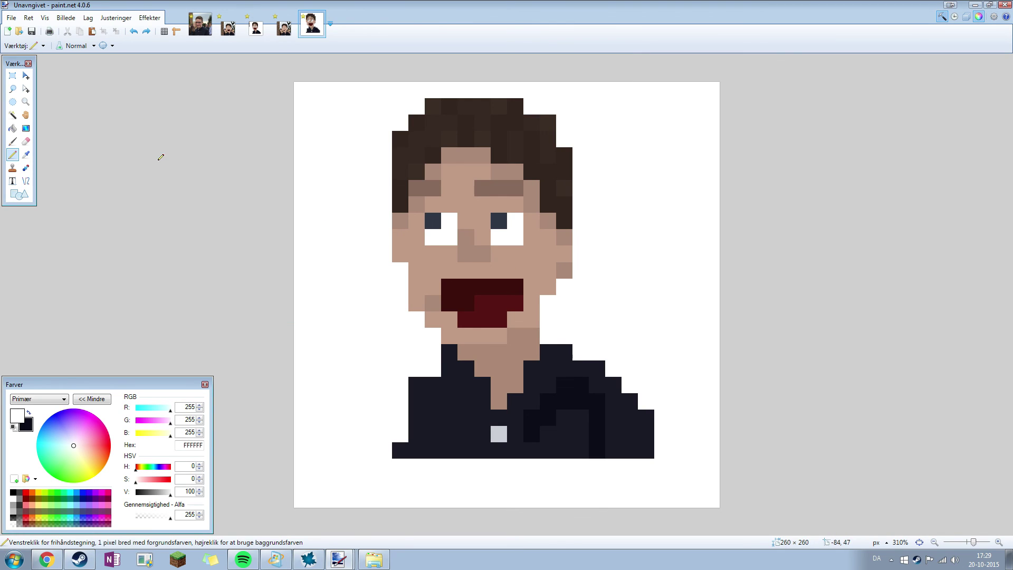
Switch back to the original 26 × 26 portrait image with the palette swatches
{"action": "key", "text": "ctrl+shift+Tab"}
{"action": "key", "text": "ctrl+shift+Tab"}
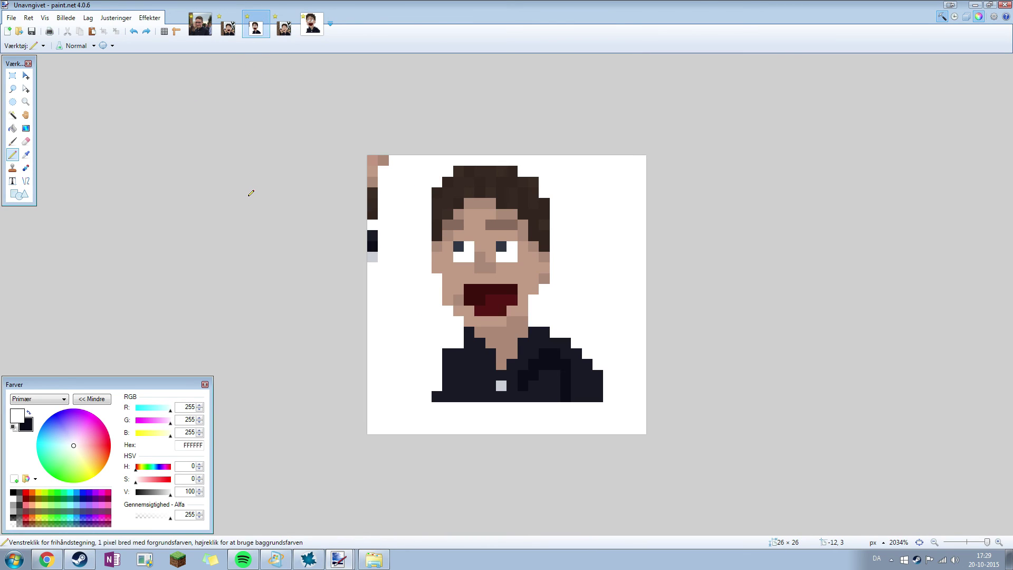